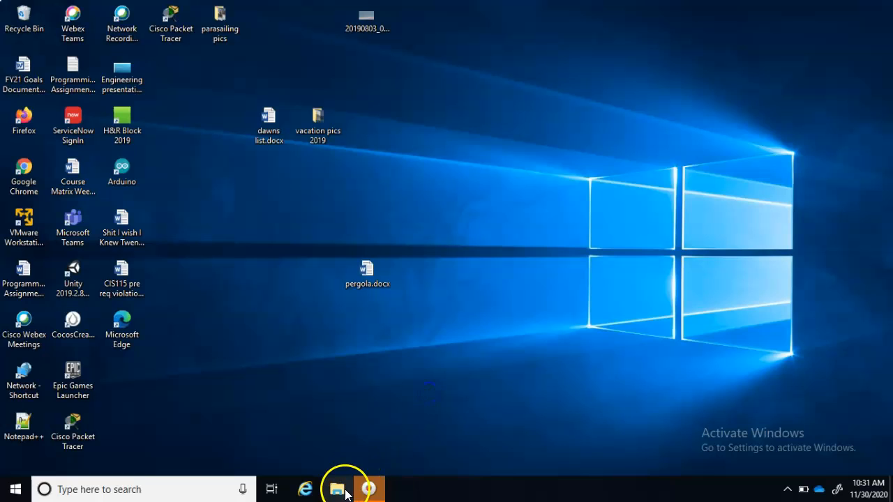
Open a maximized Chrome window and log on to lab.devry.edu with the saved credentials
double_click(28, 175)
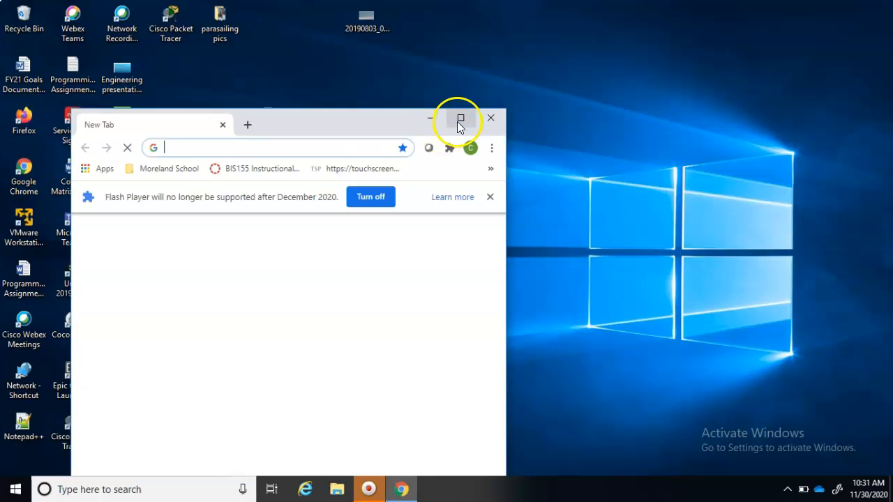
click(457, 122)
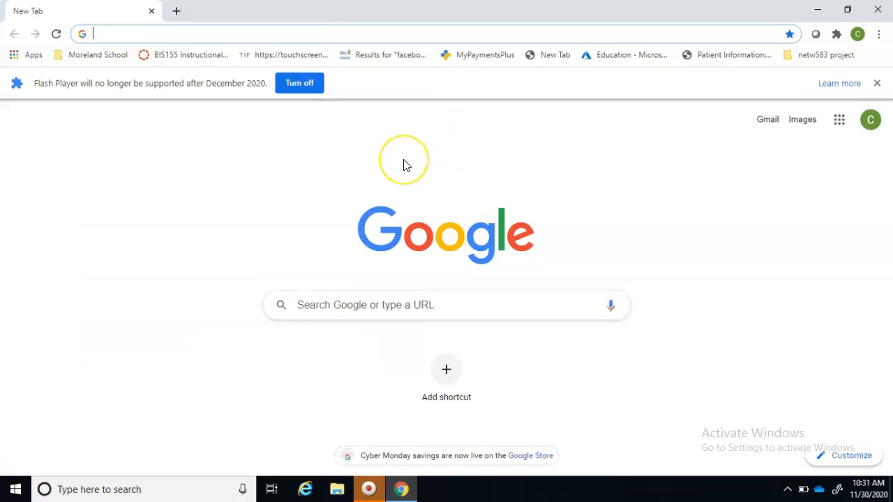
text(lab.)
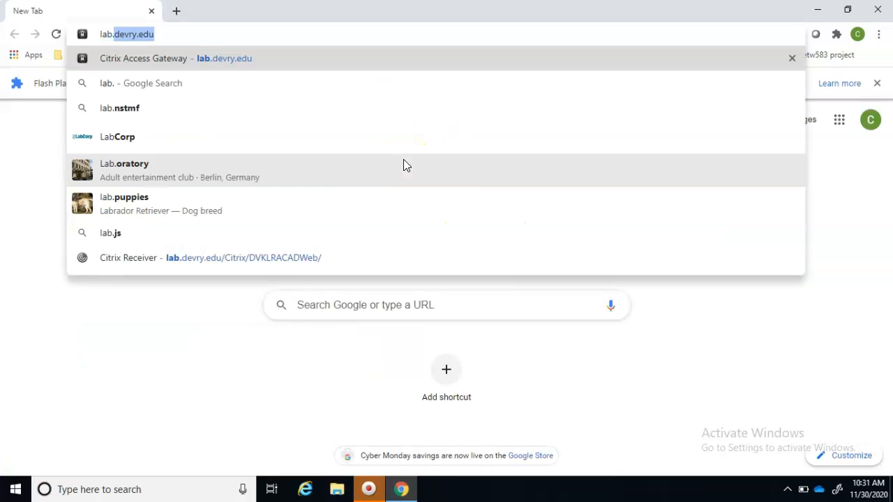
key(Return)
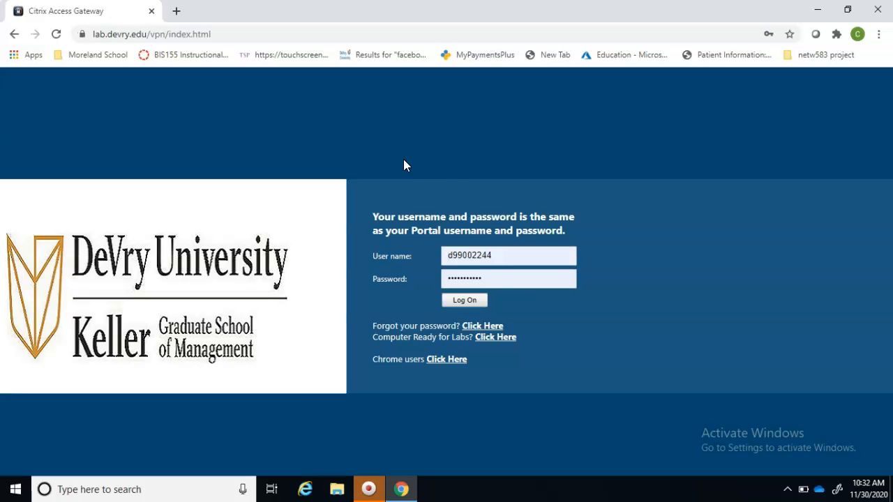
click(469, 296)
click(468, 305)
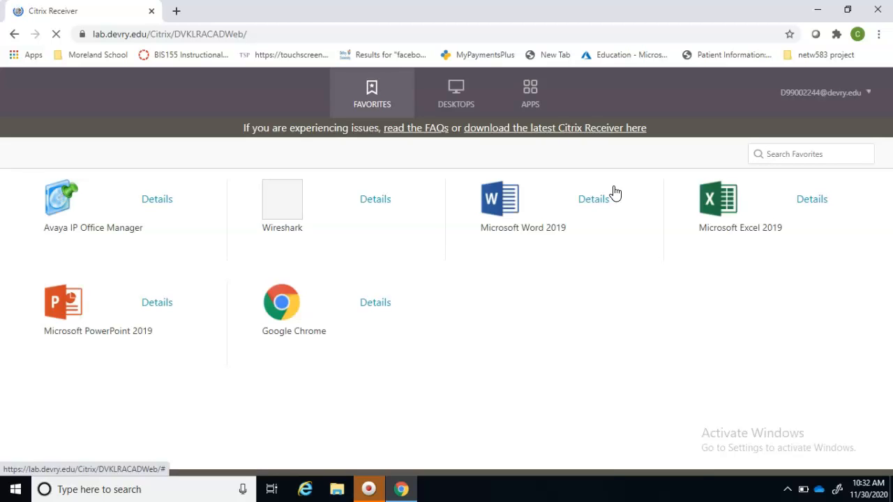
Launch the remote Google Chrome app from the Citrix Receiver favourites
click(289, 313)
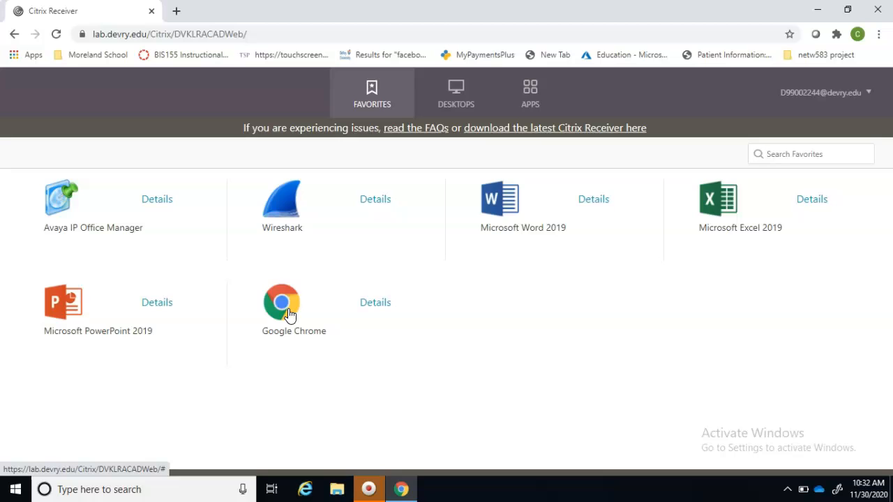
click(288, 314)
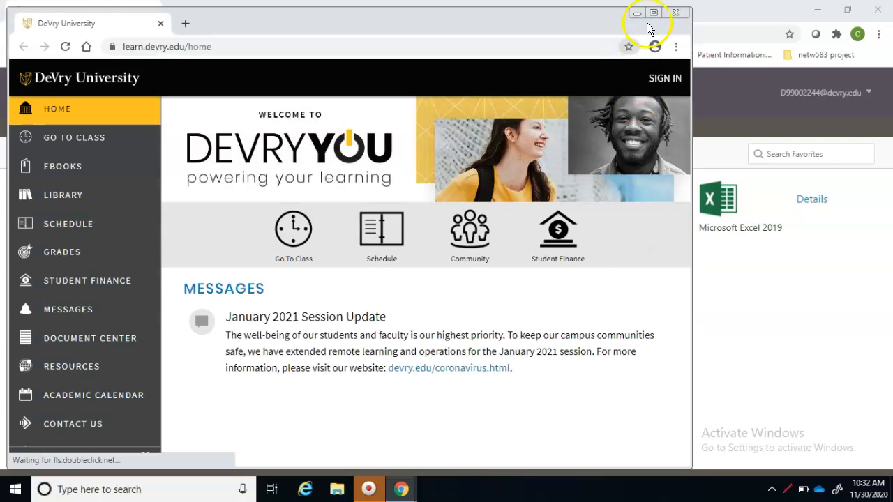
Maximize the remote browser, choose Go To Class, and sign in with the student username and password, saving the password
click(654, 14)
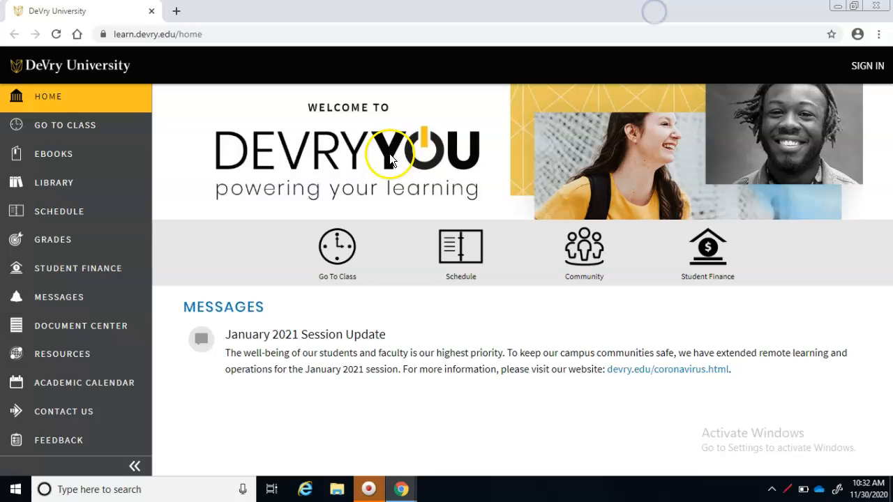
click(346, 268)
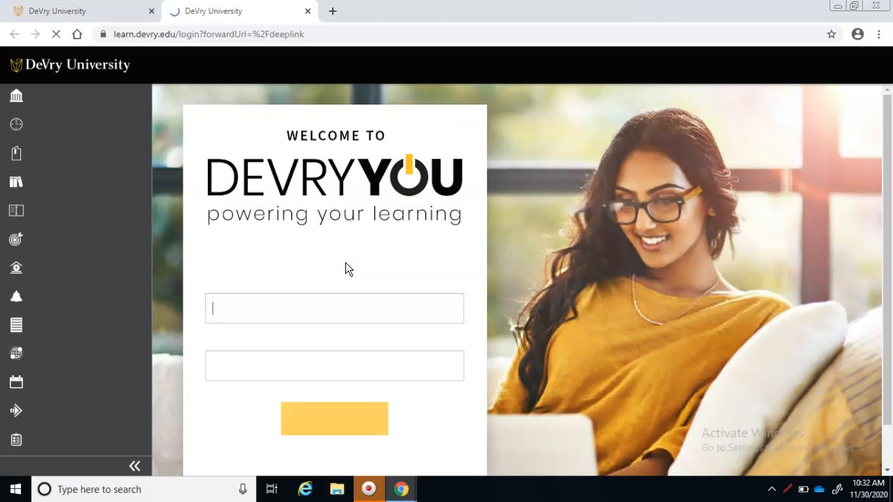
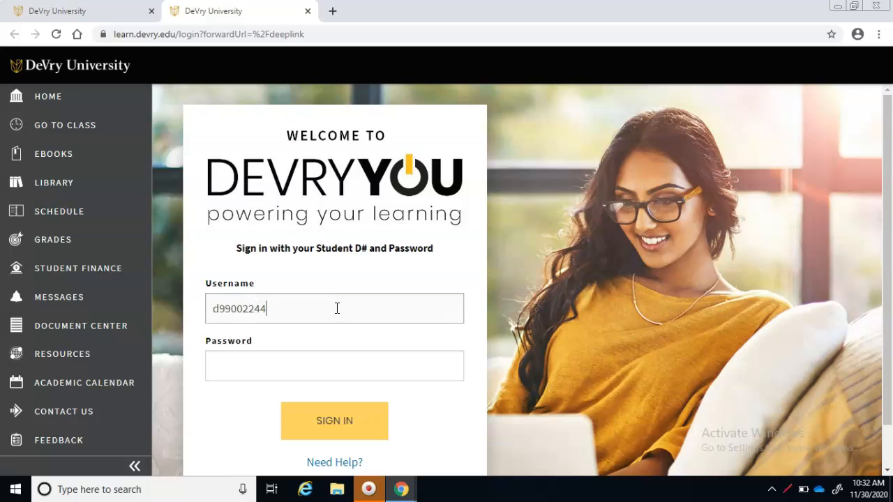
key(Tab)
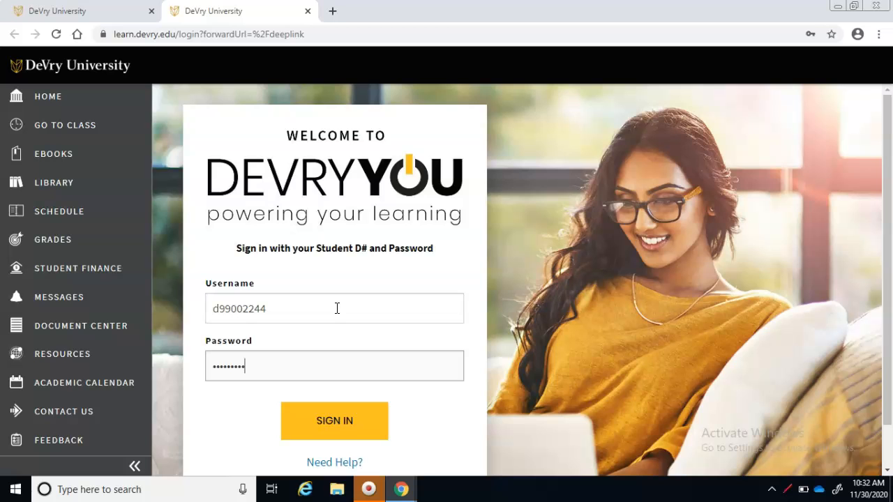
key(Return)
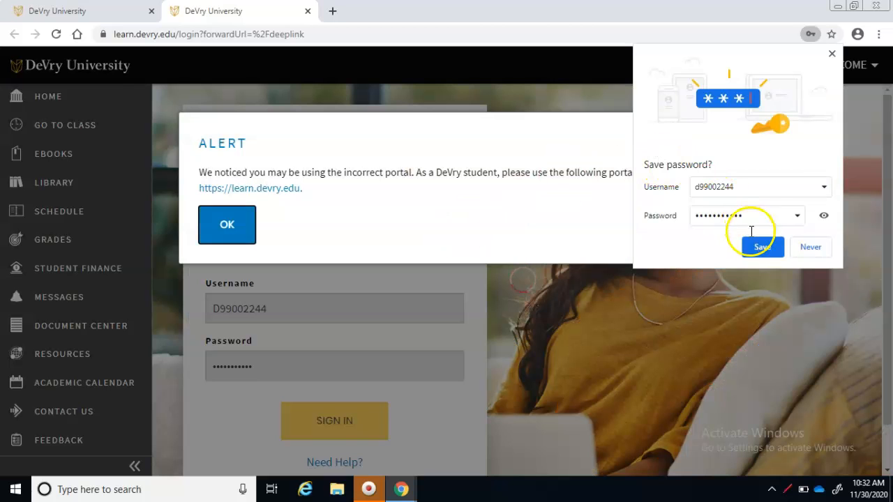
click(753, 247)
click(234, 238)
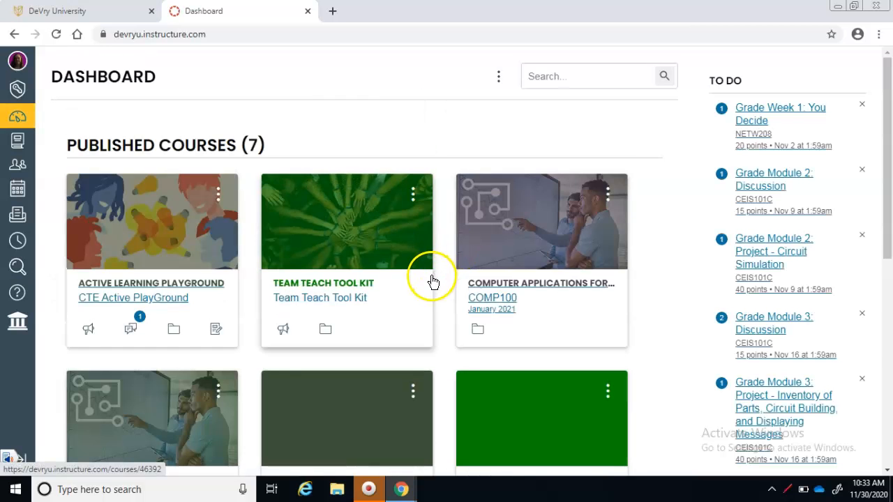
In COMP100 Modules, open Week 2's Guided Project 2-1 link in a new window
click(490, 293)
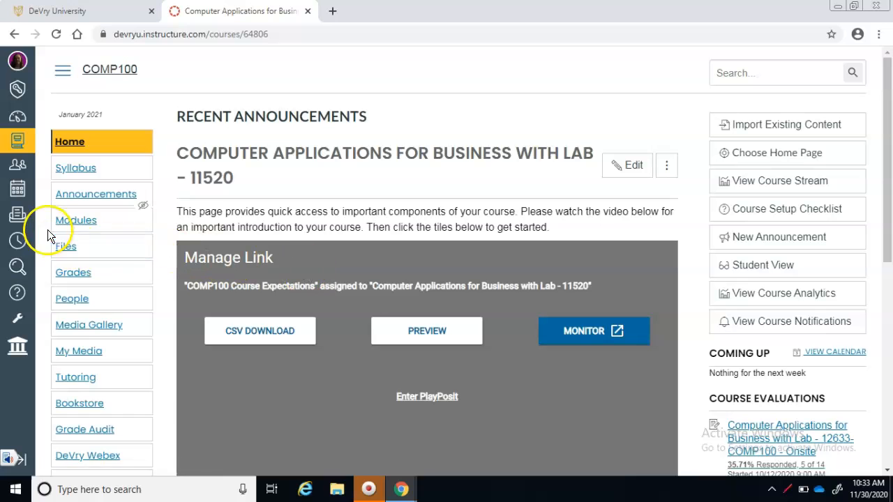
click(70, 220)
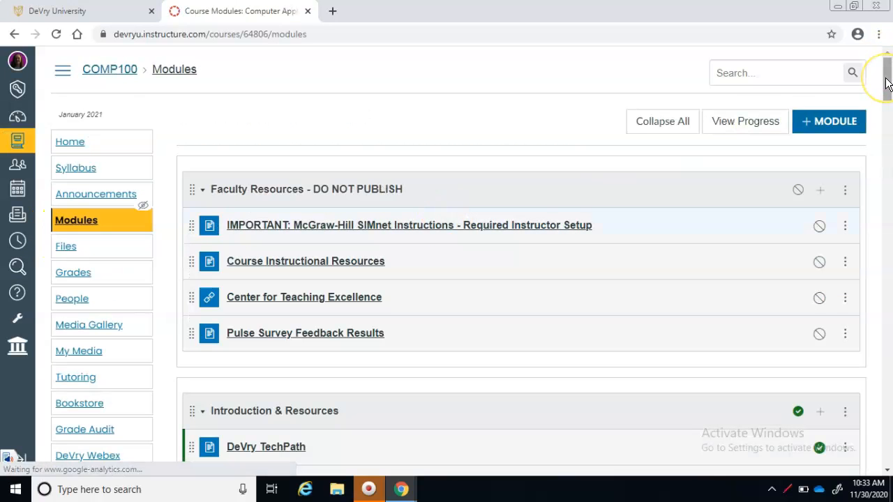
drag(885, 83, 886, 204)
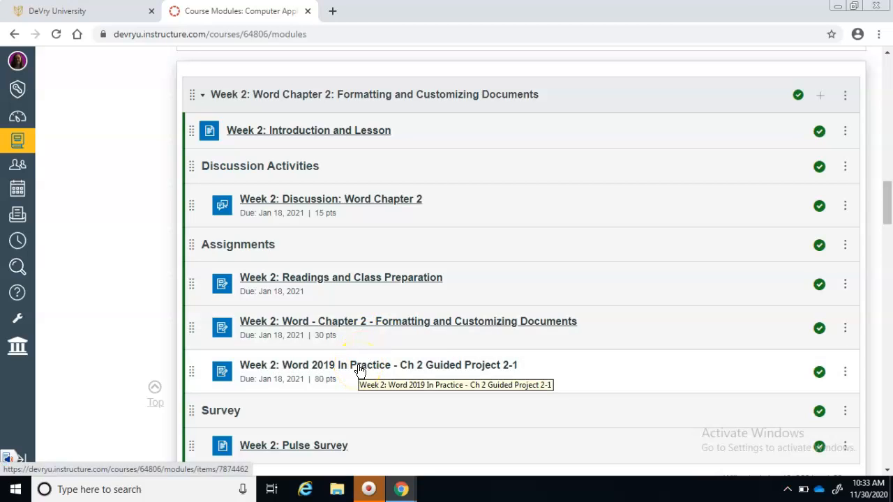
right_click(360, 369)
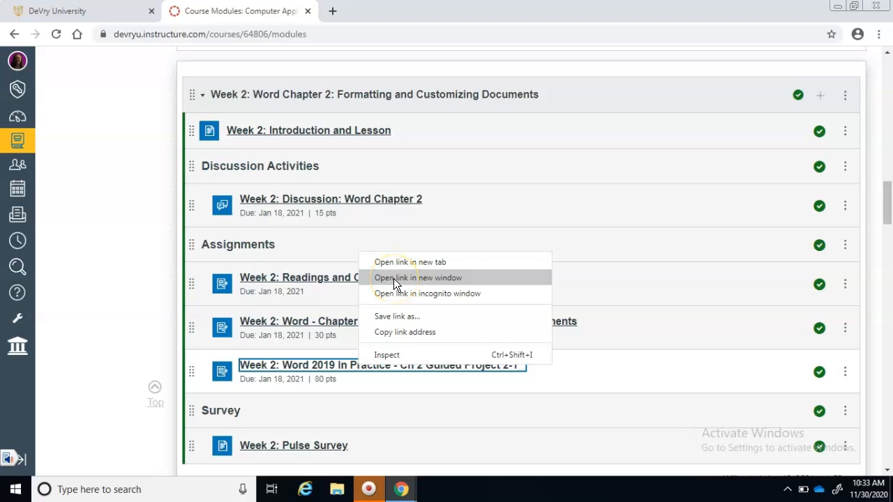
click(393, 278)
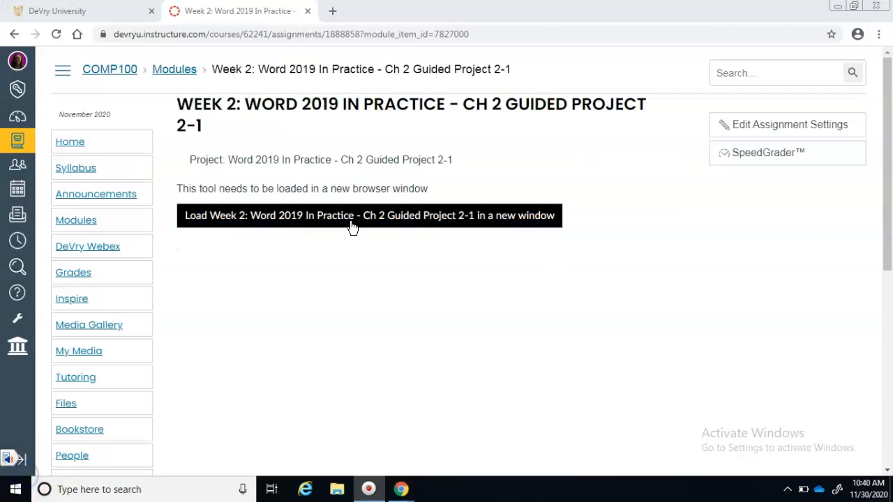
Load Guided Project 2-1 in SIMnet as SIMSTUDENT and download its Start File
click(351, 222)
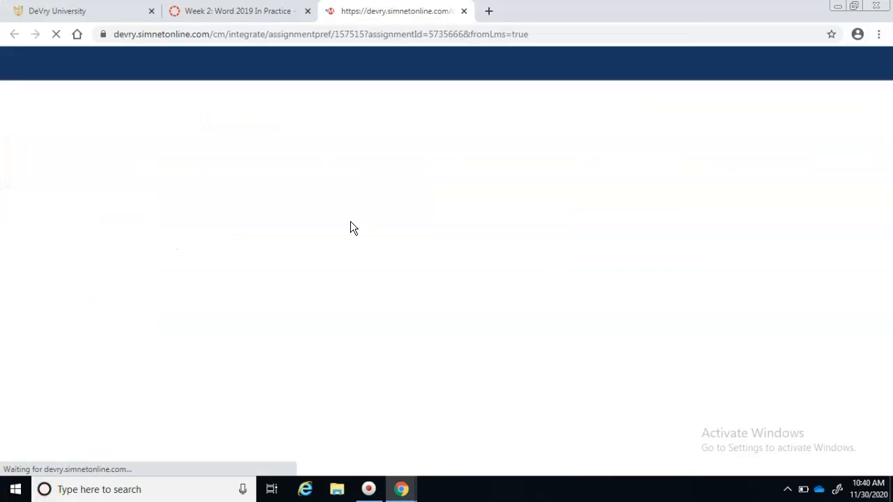
click(645, 63)
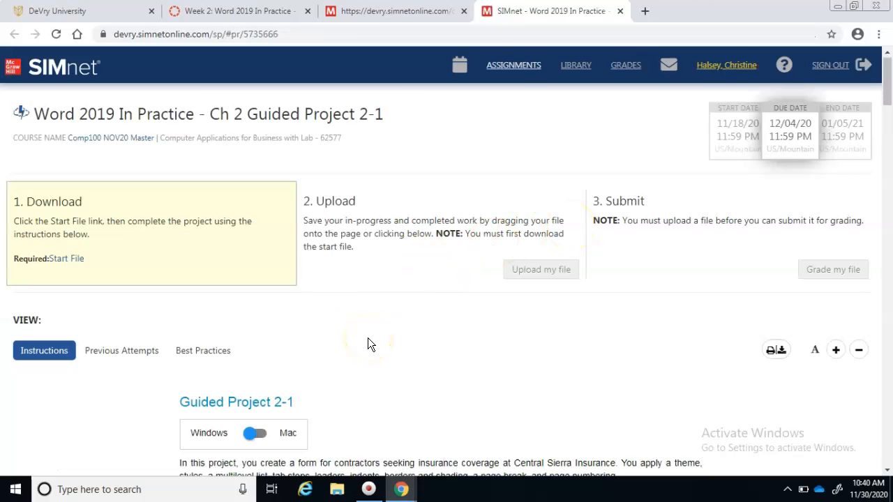
click(73, 260)
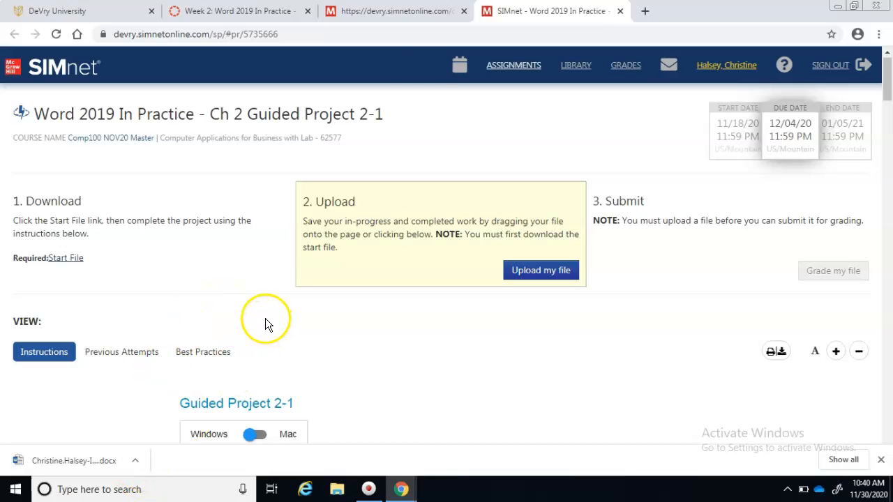
Snap the SIMnet page to the left half as its own window, then return to Citrix Receiver
drag(523, 11, 44, 75)
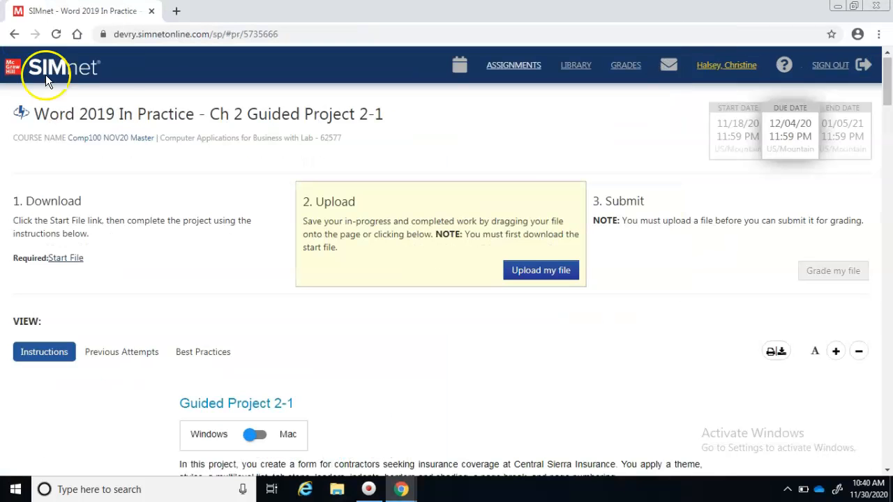
drag(535, 12, 0, 79)
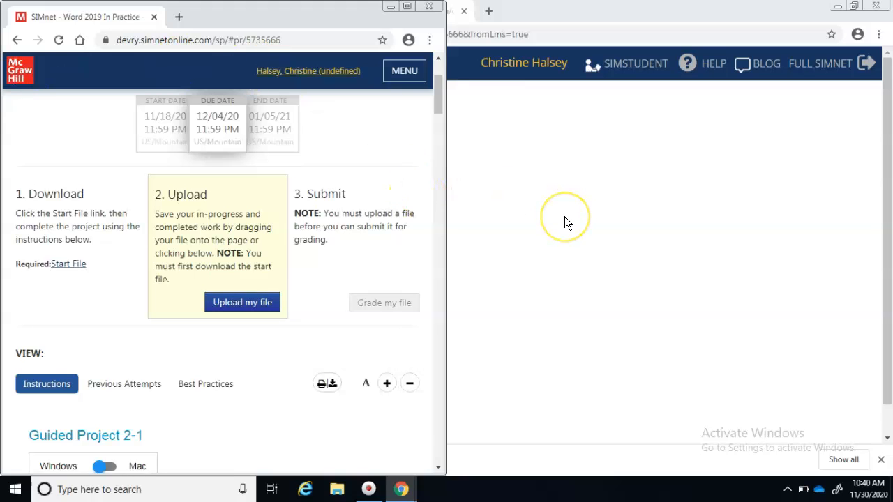
mouse_move(412, 494)
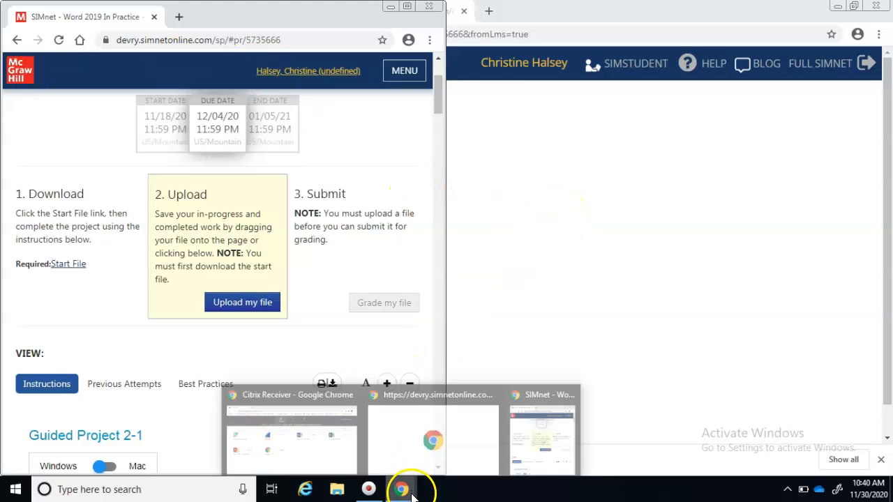
click(332, 440)
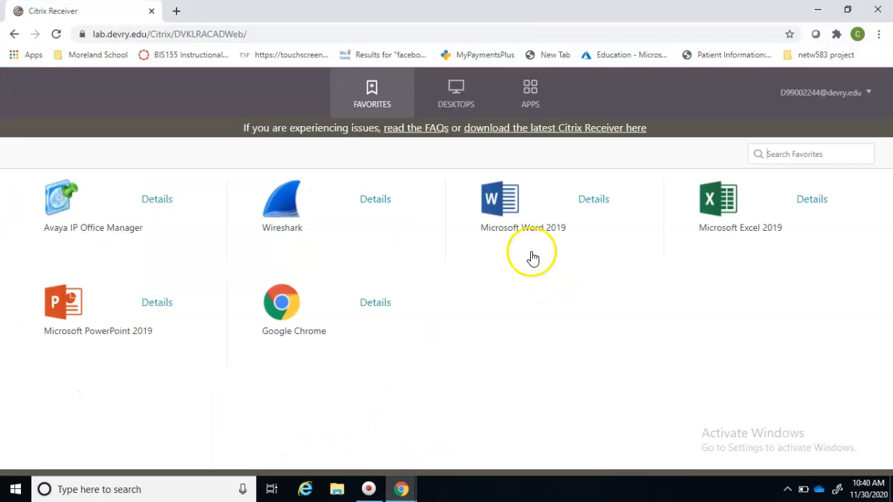
Launch Word 2019 via Citrix, allow file access, and open InsuranceQuestionnaire-02 from Downloads
click(504, 201)
click(507, 241)
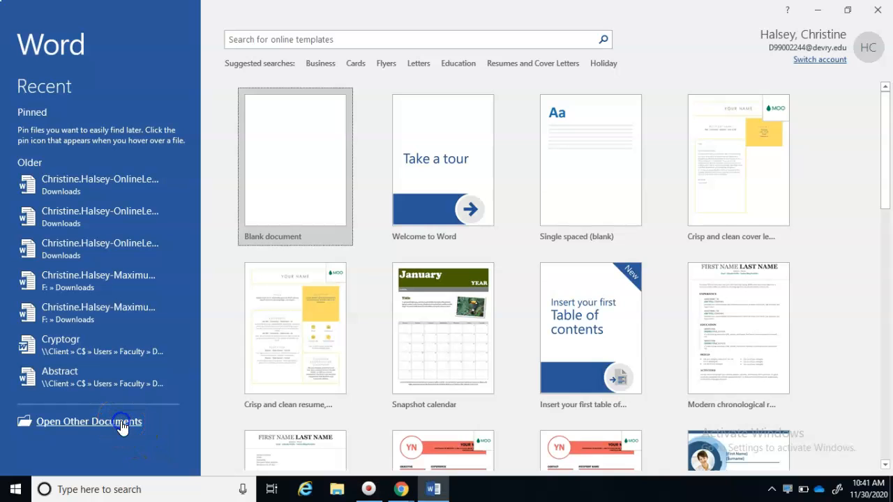
click(120, 422)
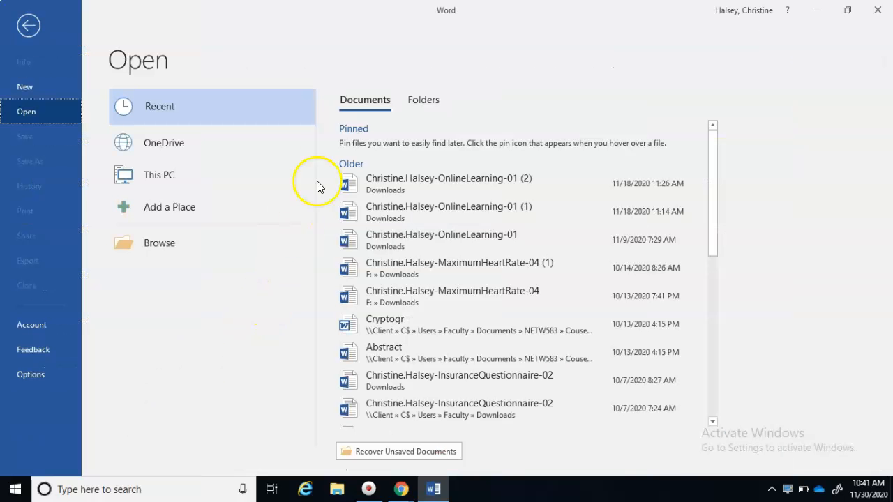
click(352, 103)
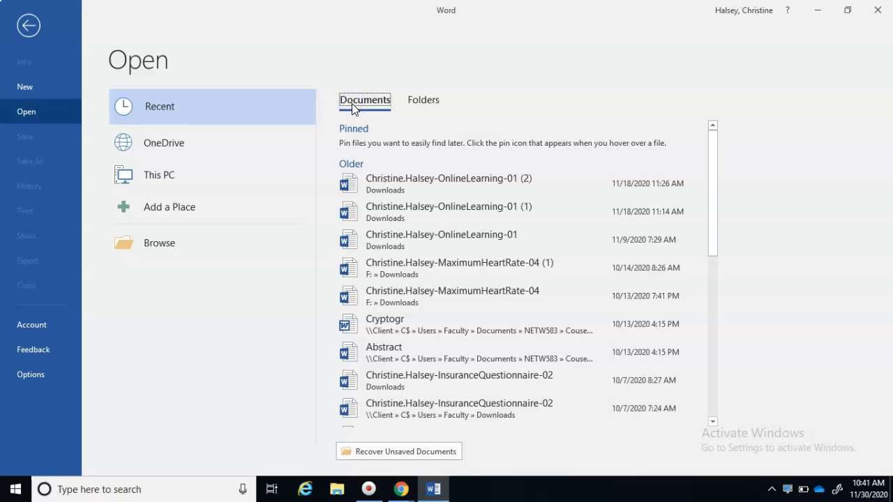
click(152, 180)
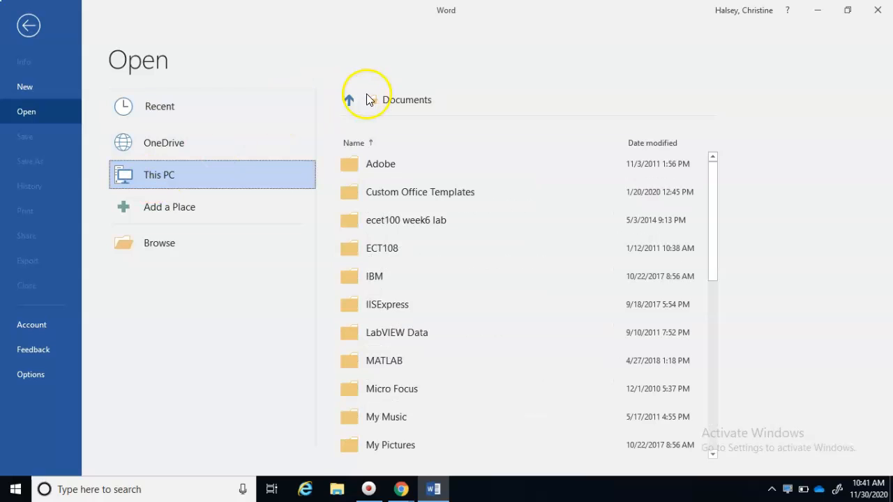
click(348, 99)
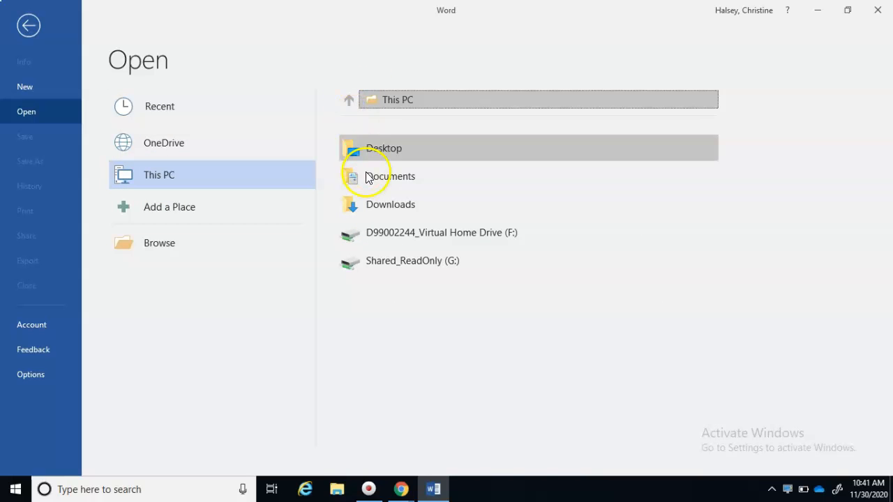
click(364, 203)
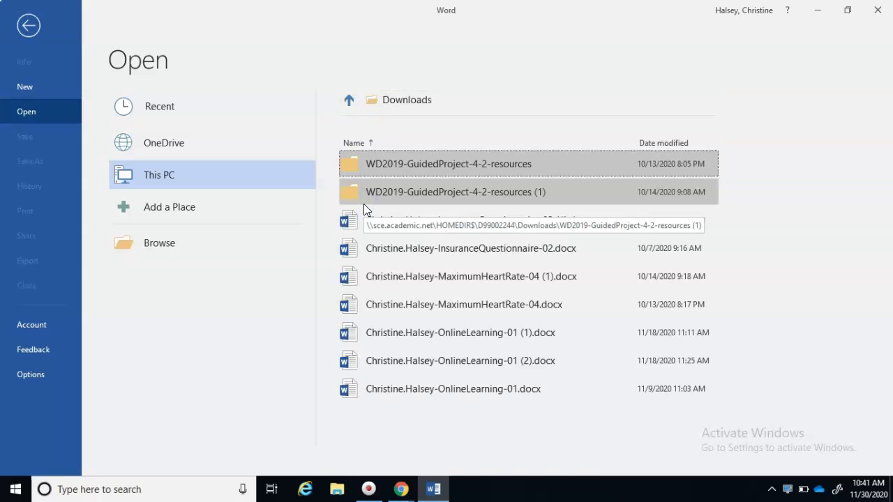
click(172, 248)
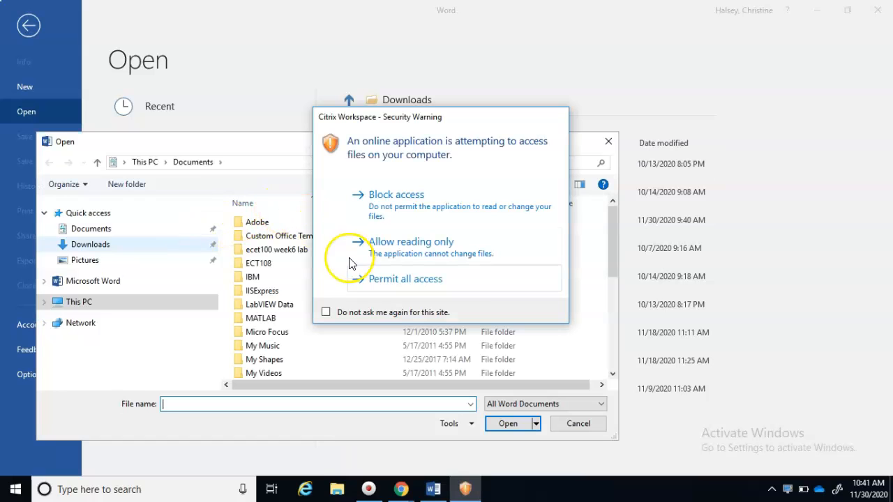
click(366, 279)
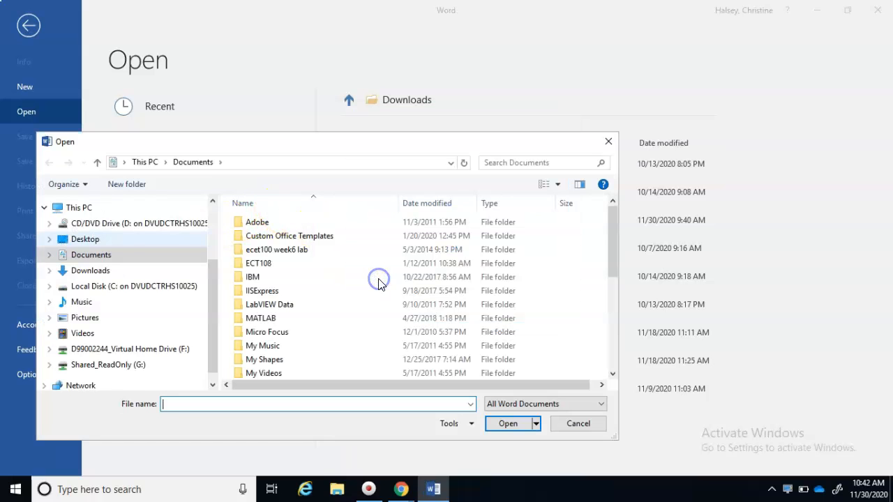
click(90, 270)
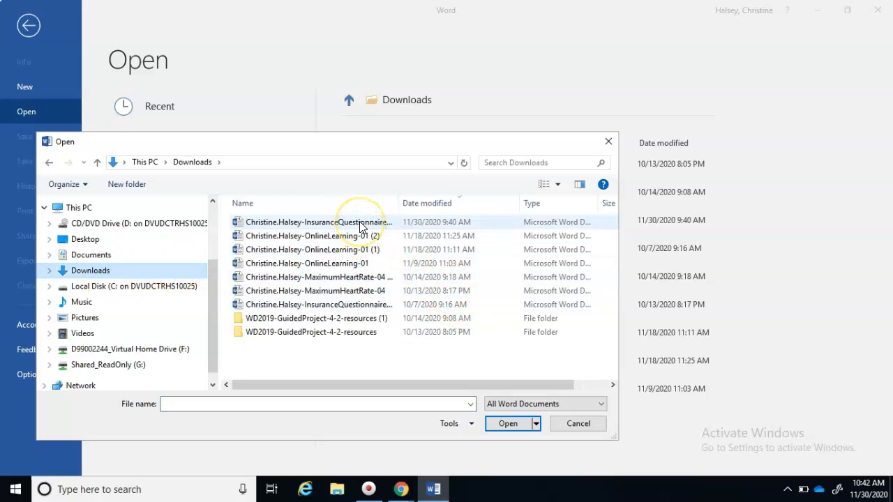
click(336, 227)
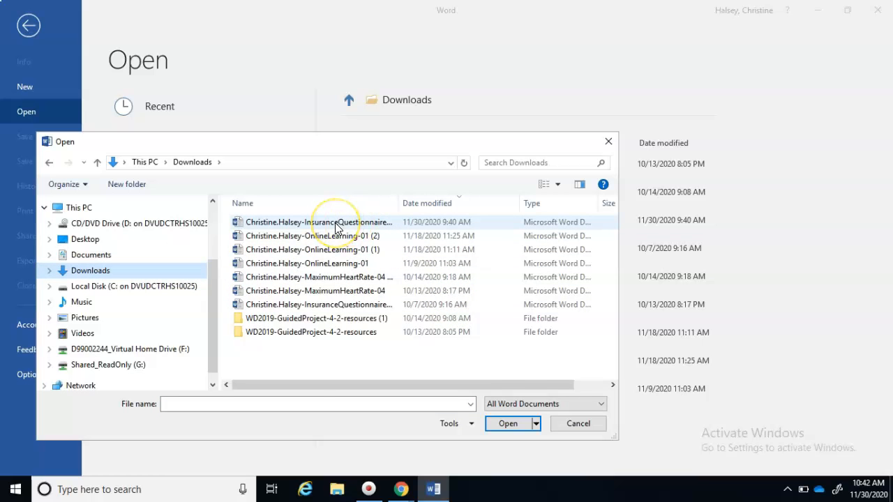
double_click(336, 227)
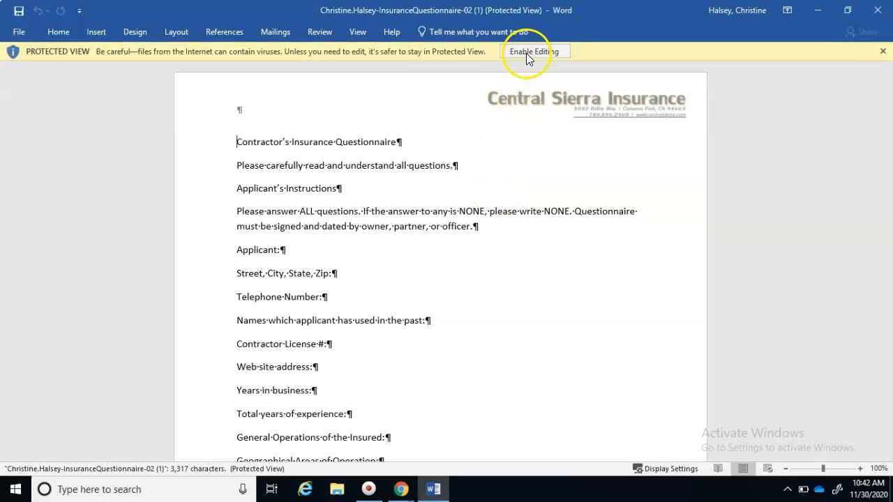
Enable editing and arrange Word side by side with the SIMnet instructions window
click(526, 53)
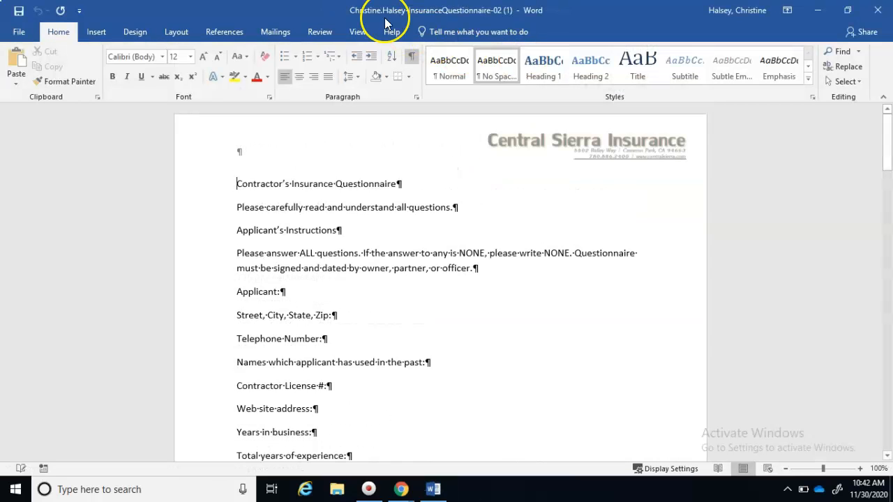
drag(325, 10, 892, 101)
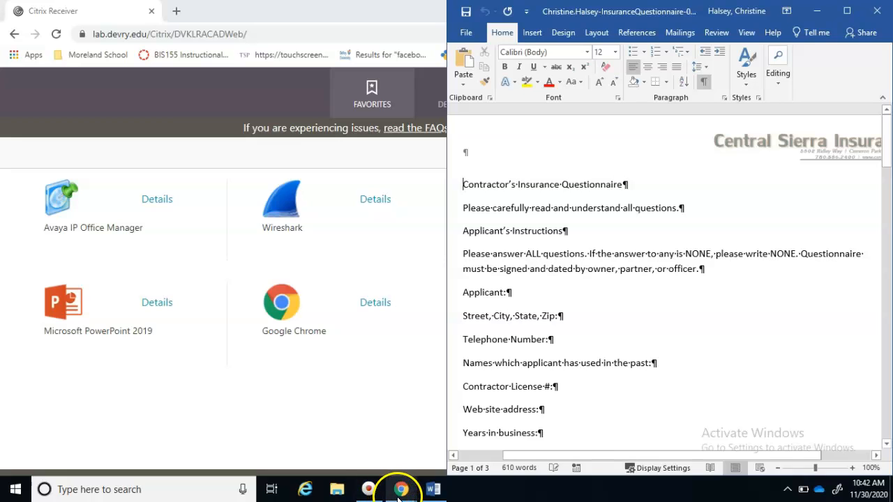
mouse_move(400, 489)
click(530, 453)
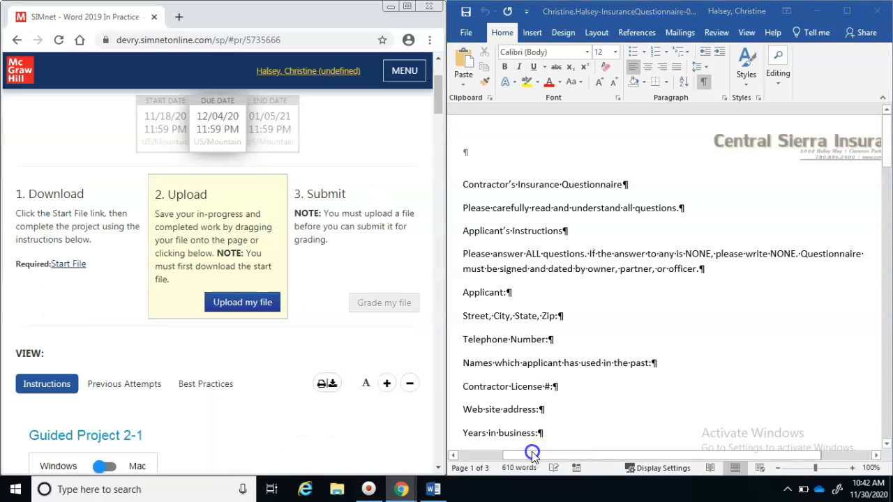
drag(447, 379, 291, 383)
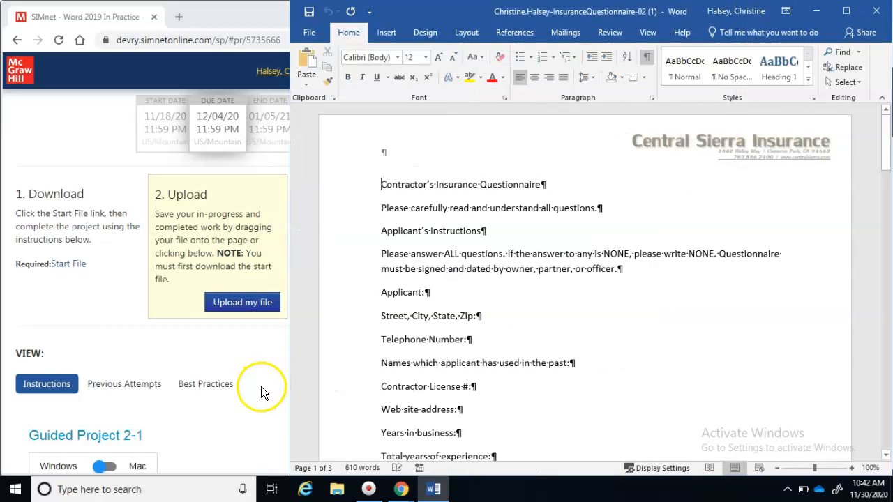
drag(450, 385, 222, 410)
click(352, 384)
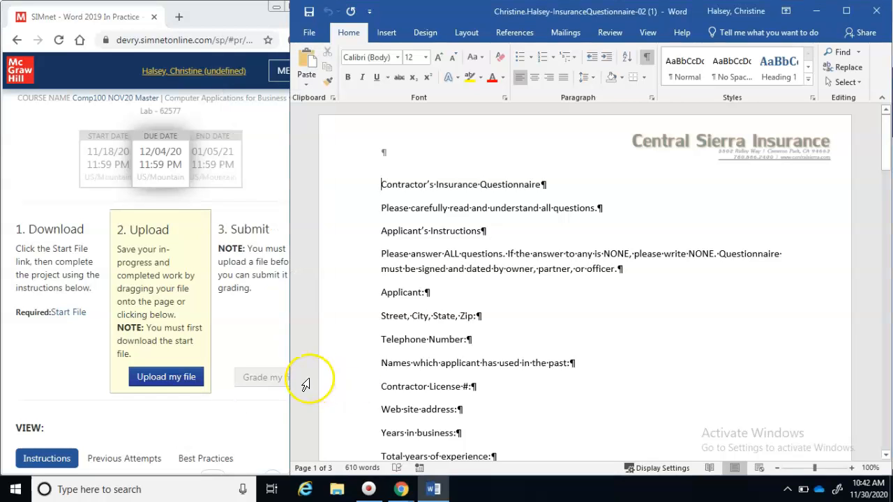
drag(291, 392, 333, 389)
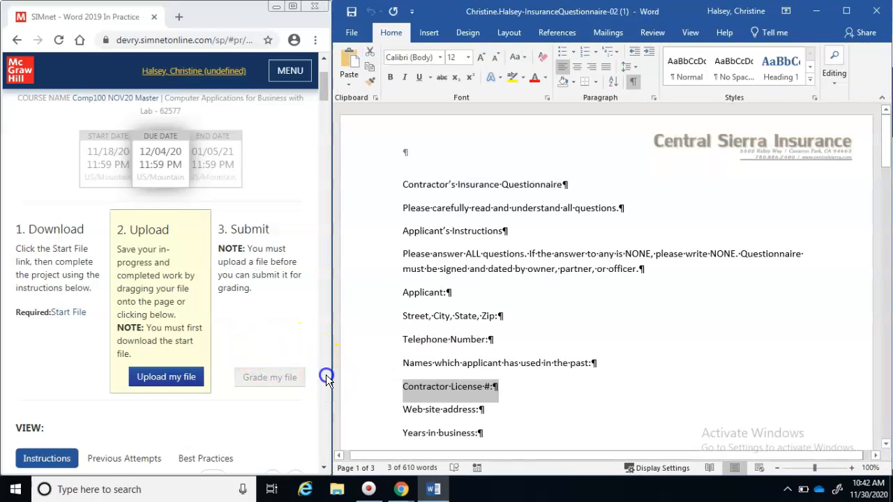
Save the questionnaire and check off SIMnet steps 1 and 2
click(326, 375)
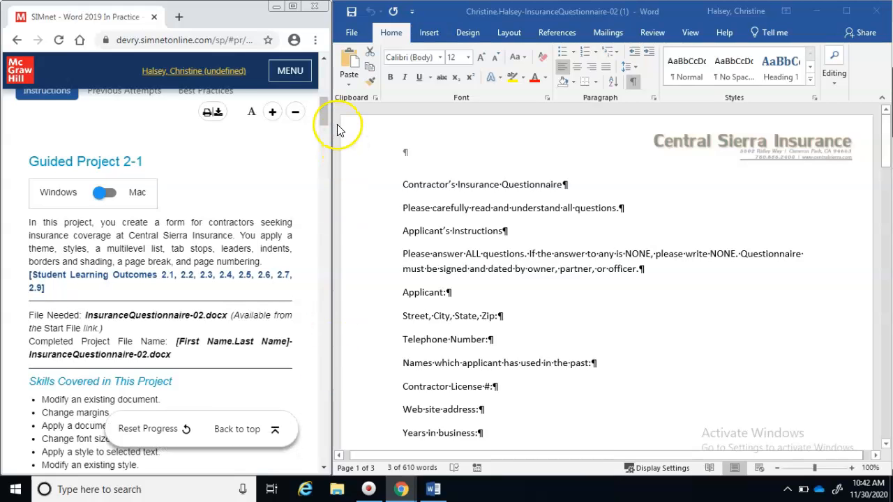
drag(324, 120, 324, 151)
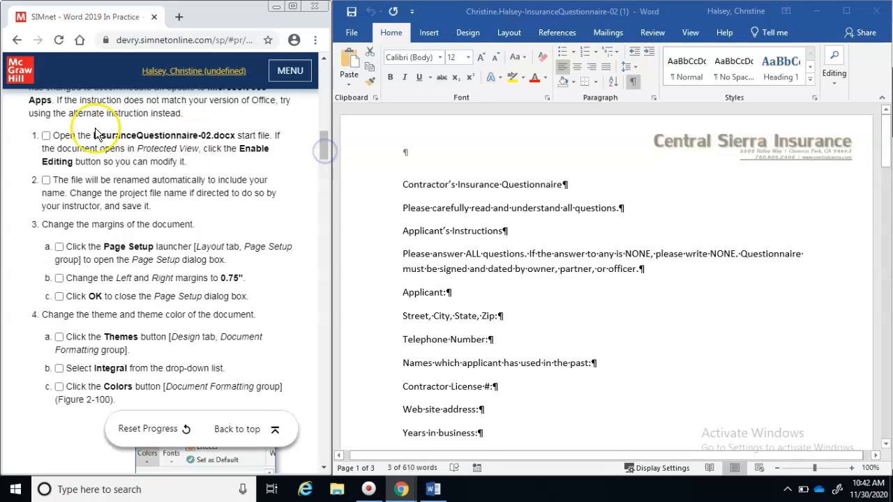
click(46, 136)
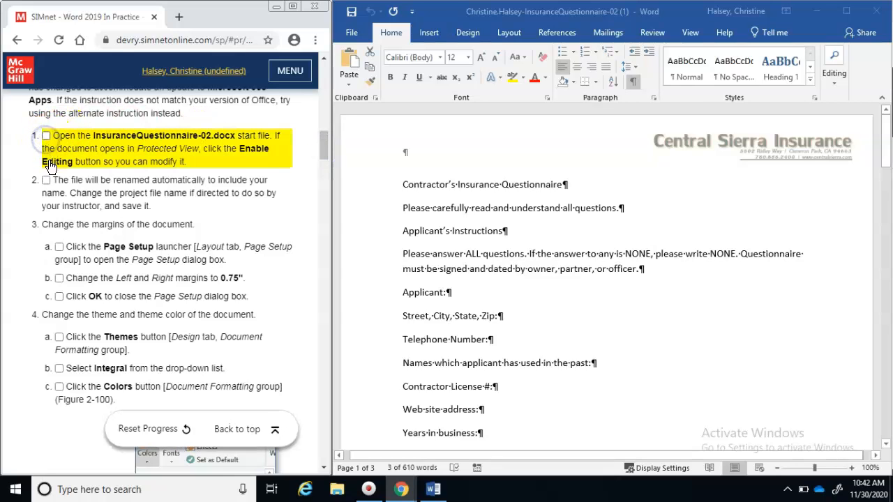
click(46, 136)
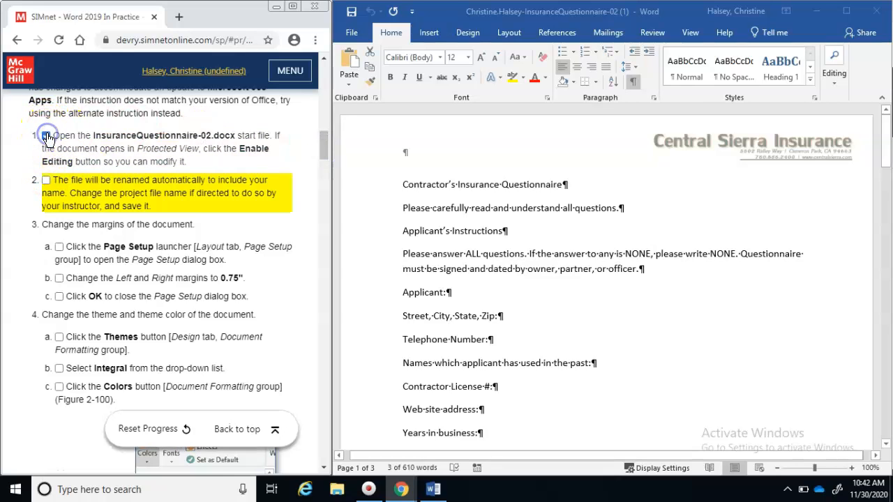
click(353, 13)
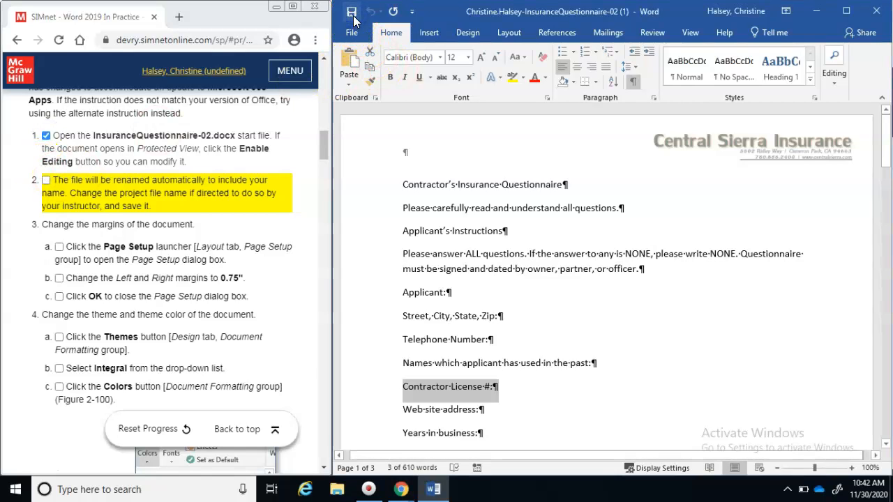
click(46, 181)
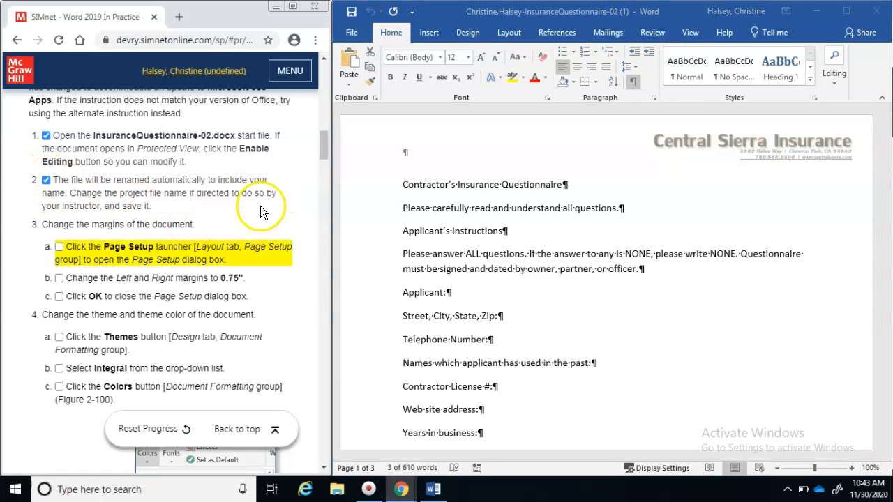
drag(322, 149, 322, 158)
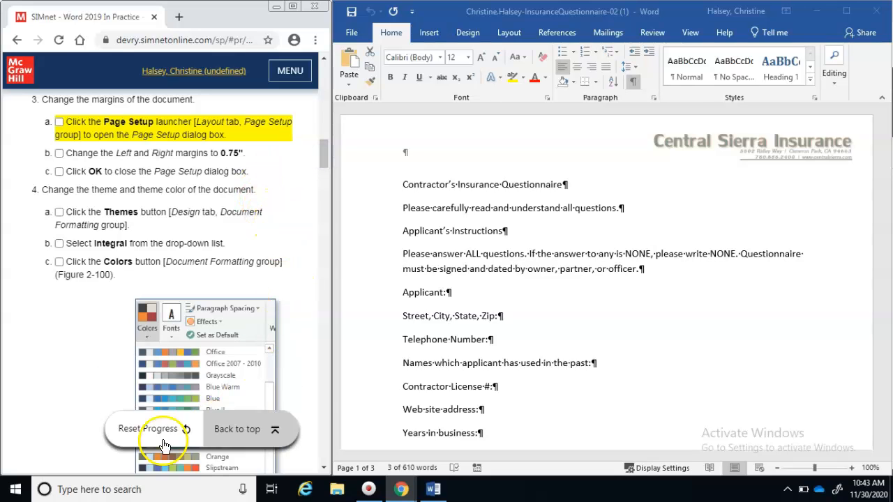
click(22, 478)
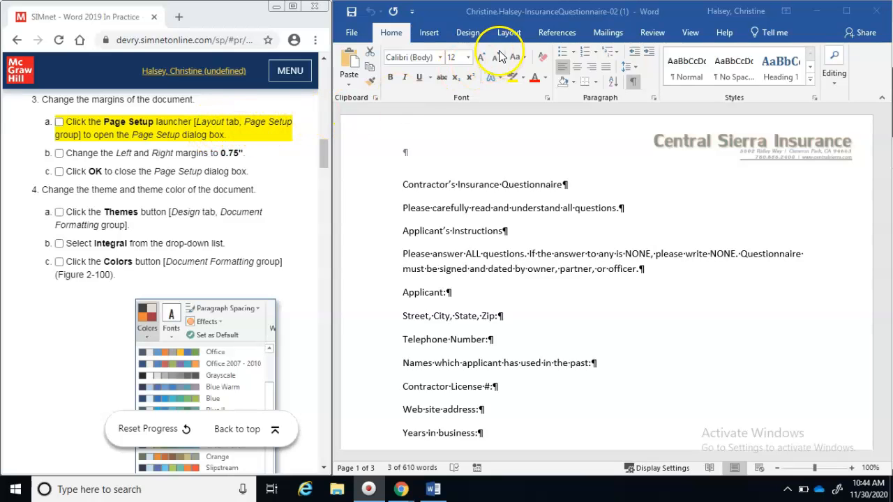
Set 0.75" left and right margins in Page Setup and check off SIMnet steps 3a–3c
click(507, 34)
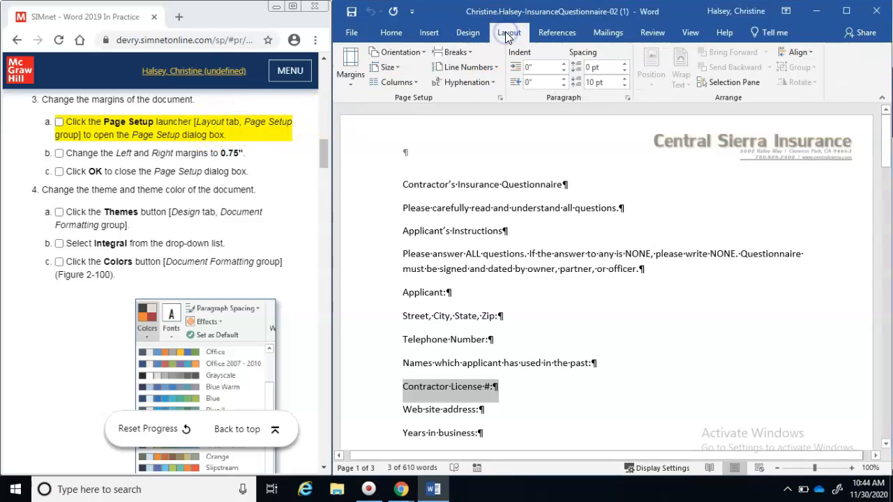
click(503, 99)
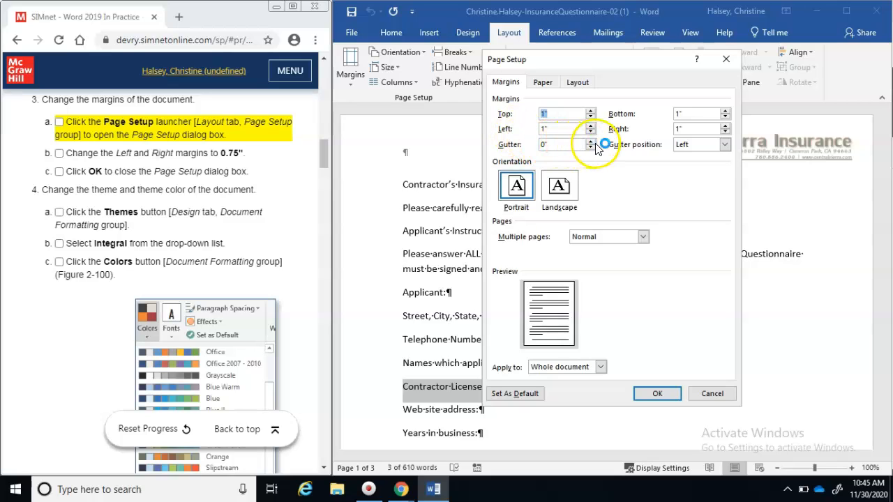
click(543, 130)
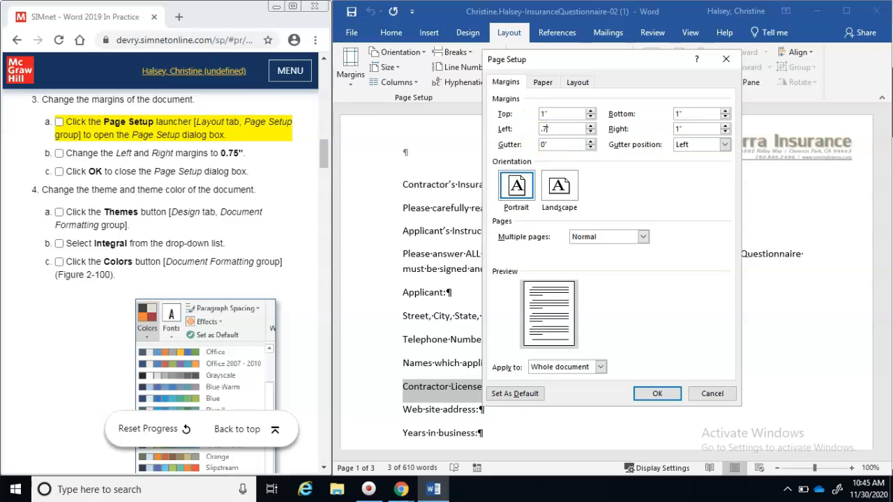
text(.75)
click(676, 128)
click(59, 125)
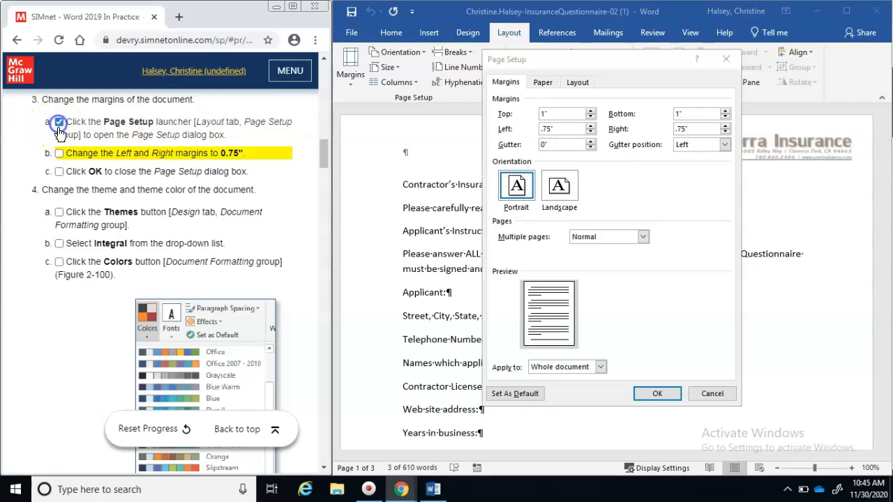
click(60, 152)
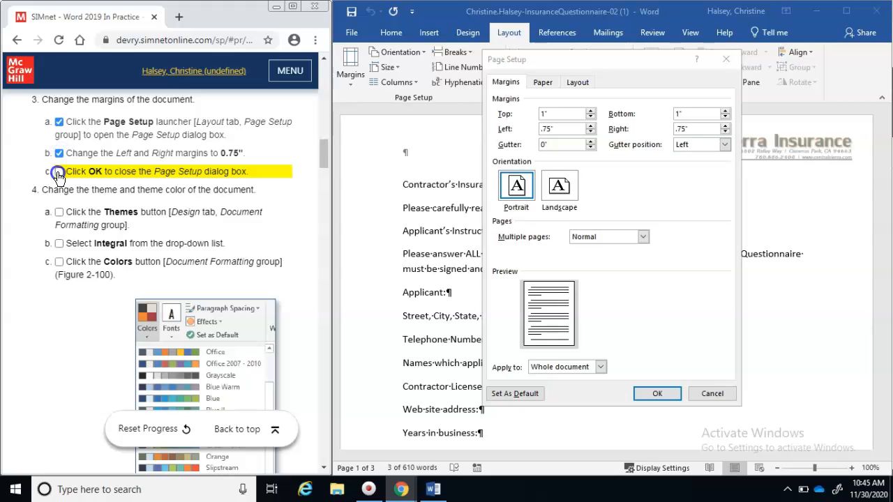
click(58, 172)
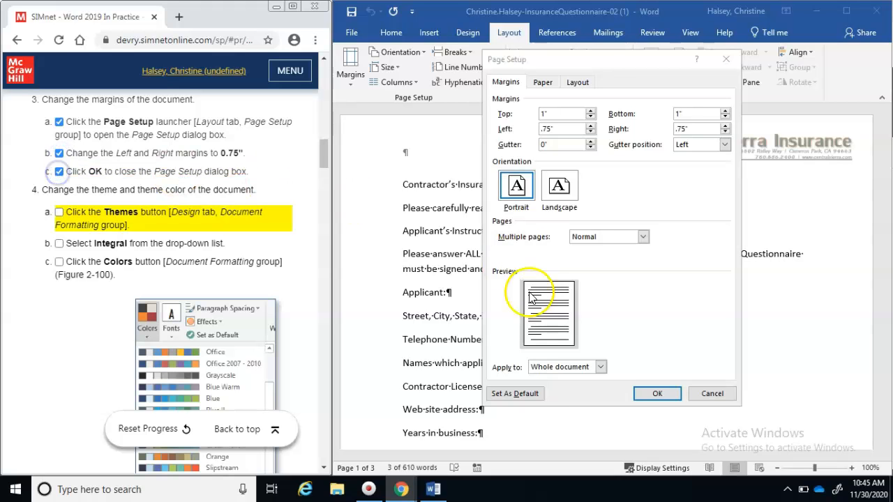
click(654, 394)
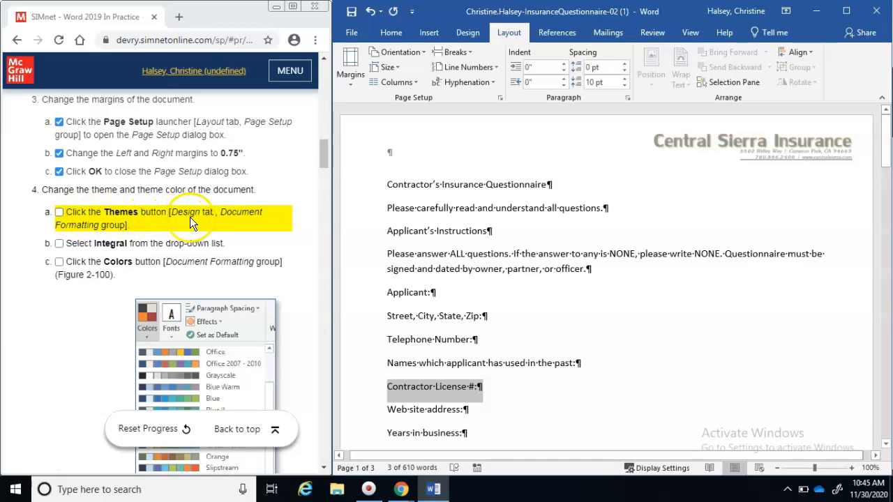
Choose the Integral theme from the Design tab's Themes gallery
click(467, 33)
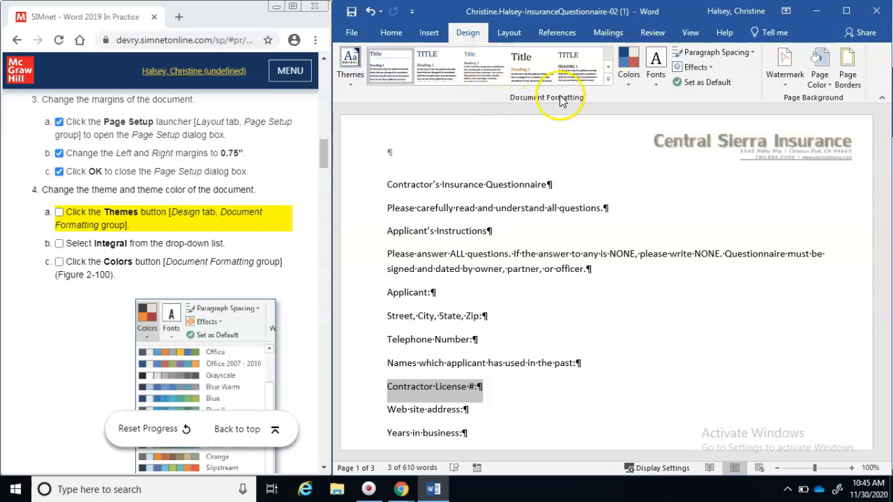
click(349, 83)
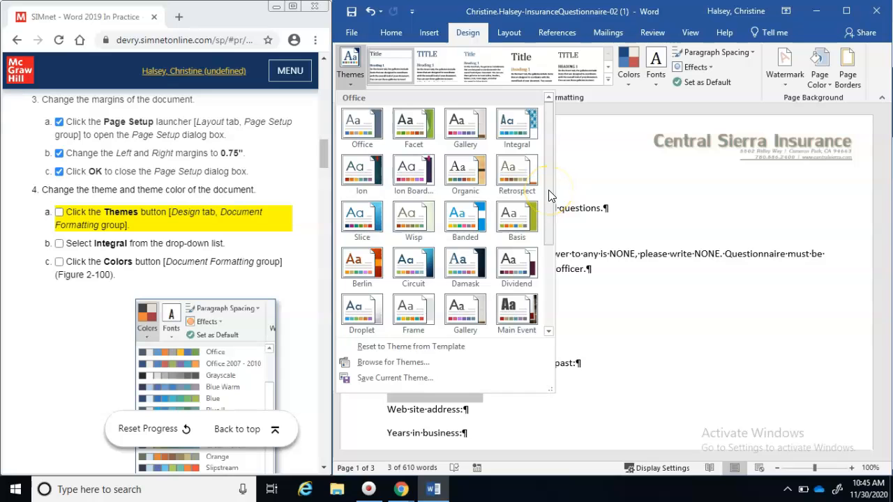
drag(549, 190, 544, 323)
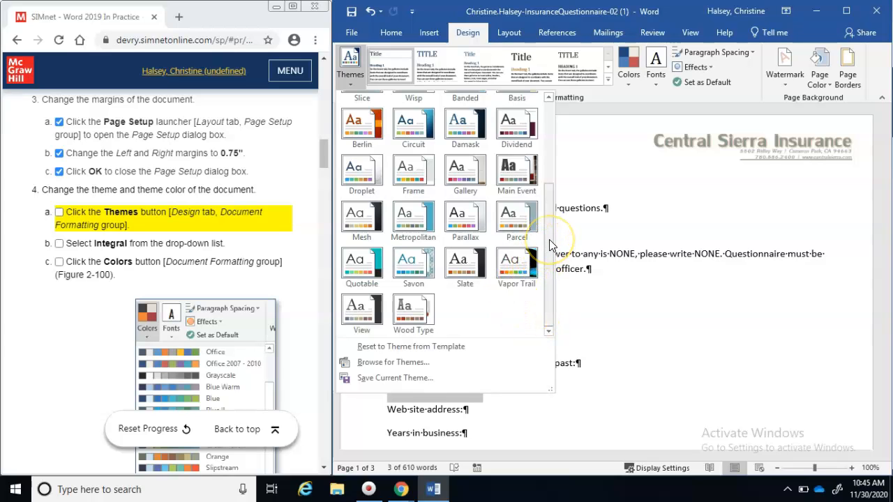
drag(549, 239, 548, 142)
click(522, 133)
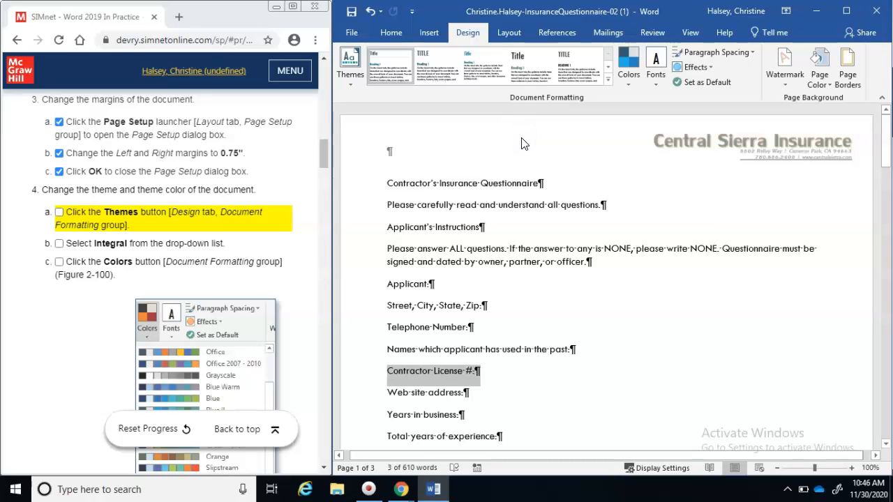
Check off SIMnet steps 4a and 4b in the instructions
click(59, 212)
click(59, 244)
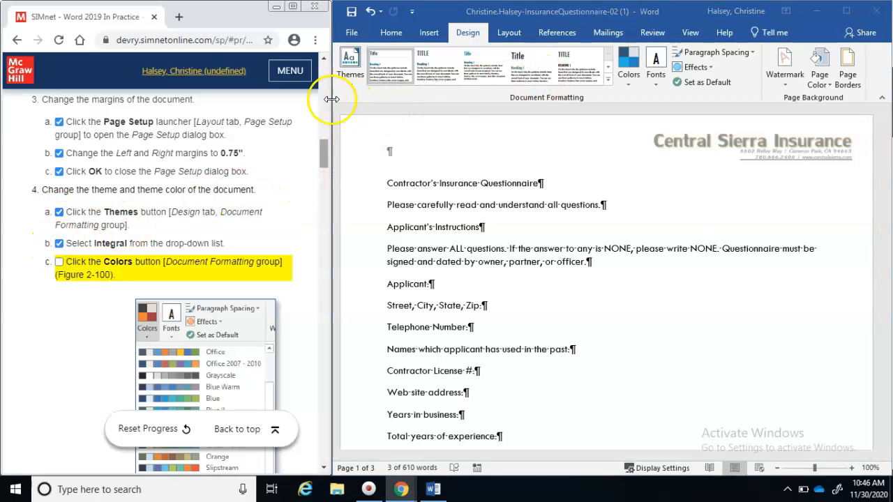
click(351, 86)
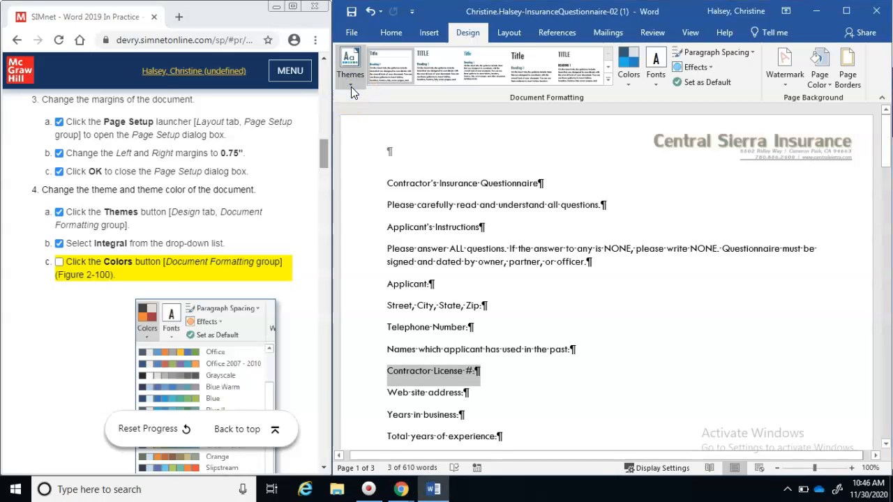
click(349, 85)
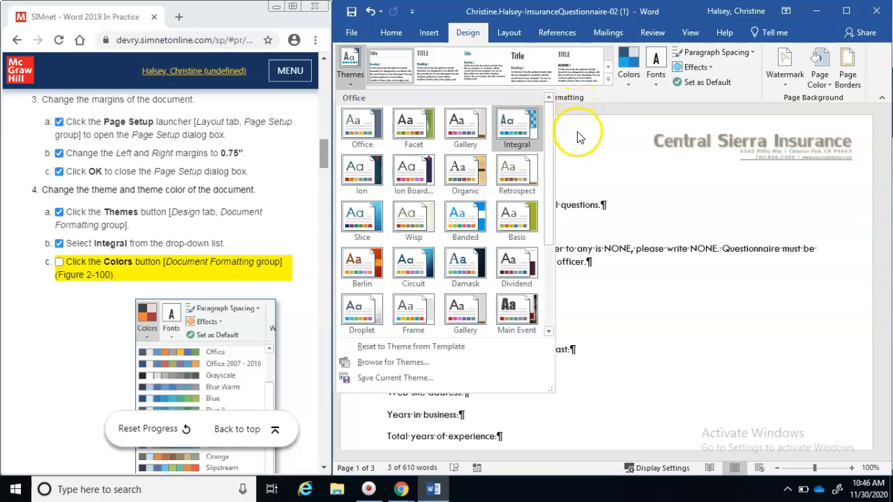
click(634, 82)
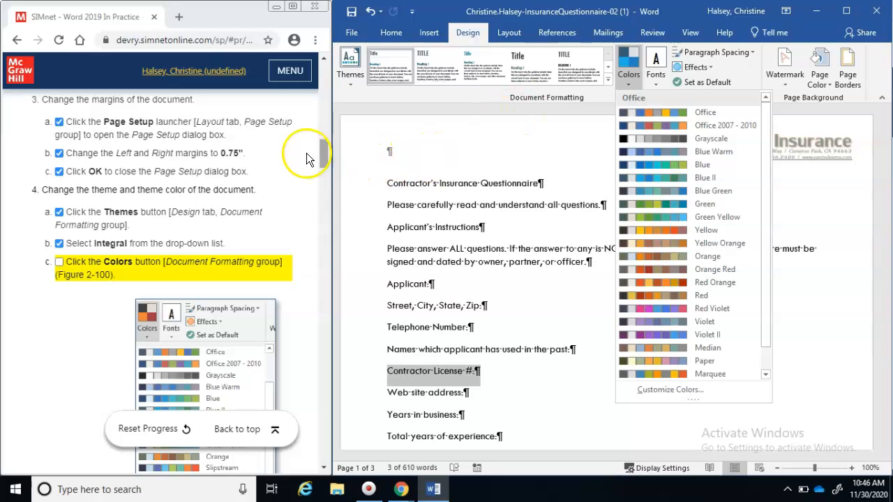
Check off the colours step in SIMnet and choose the Aspect theme colour set
mouse_move(326, 161)
mouse_down()
mouse_move(324, 177)
mouse_move(322, 167)
mouse_up()
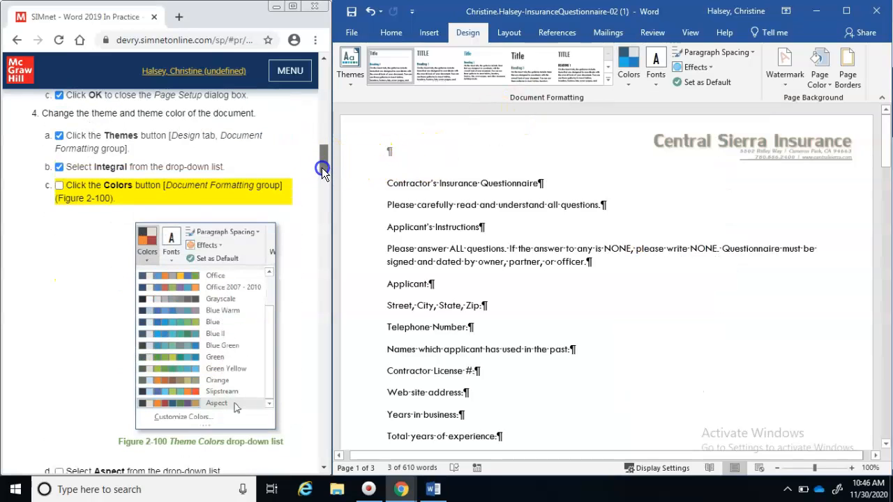
click(59, 184)
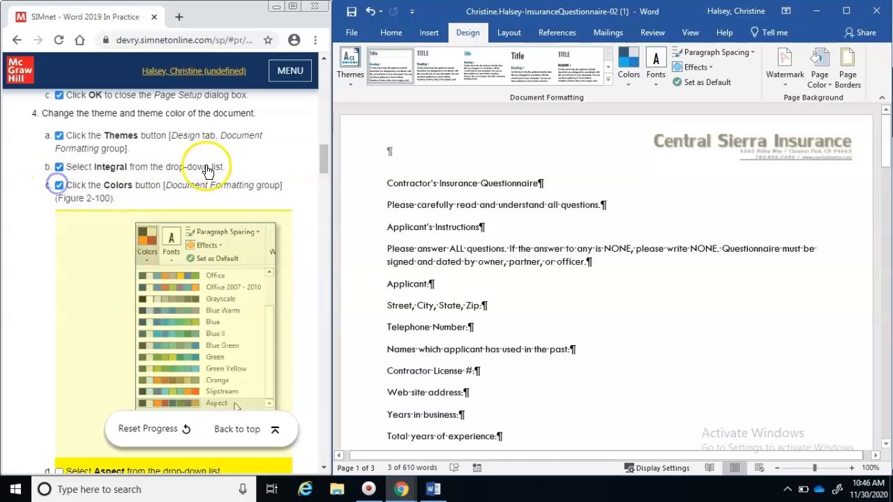
drag(325, 168, 325, 186)
click(628, 82)
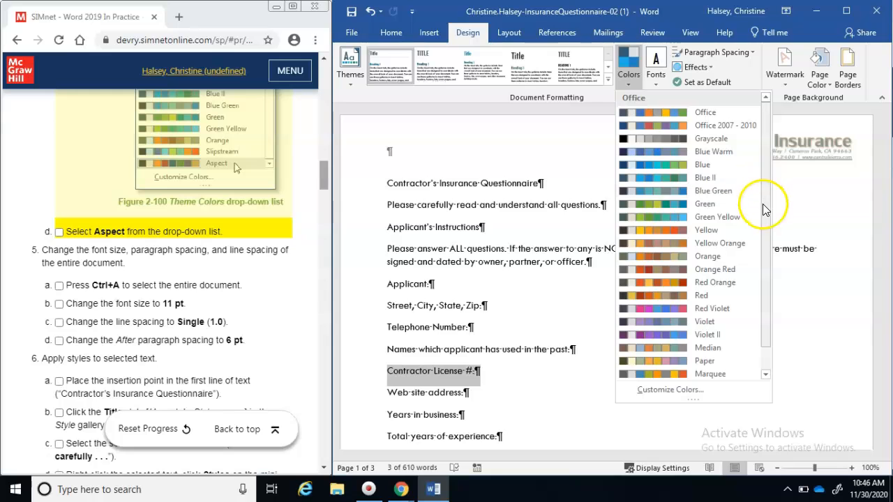
scroll(762, 202, down, 1)
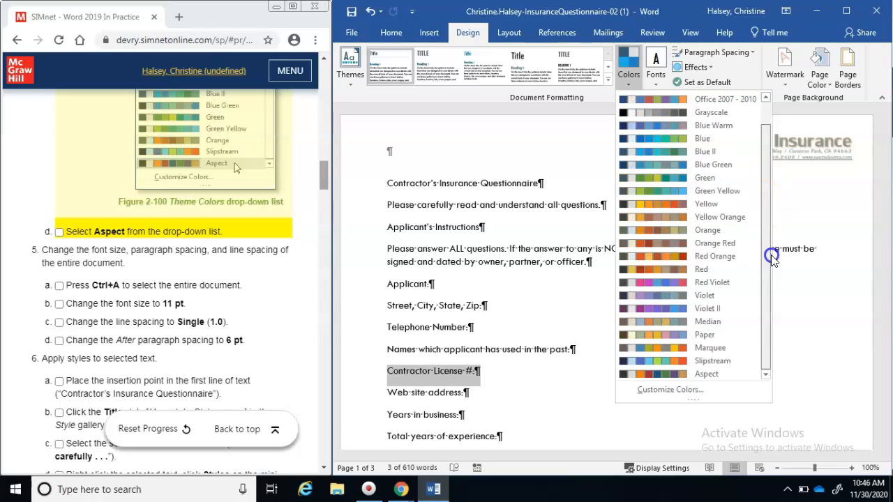
click(706, 374)
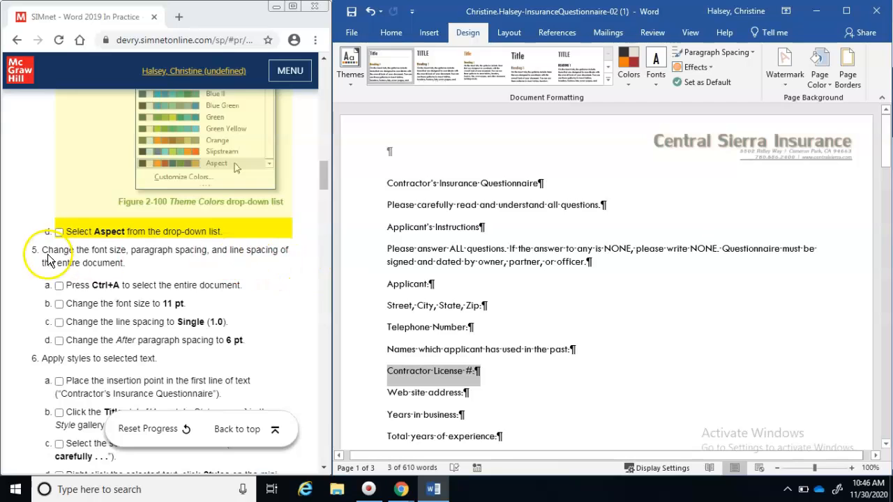
Select the entire questionnaire and set all its text to 11 pt
click(59, 232)
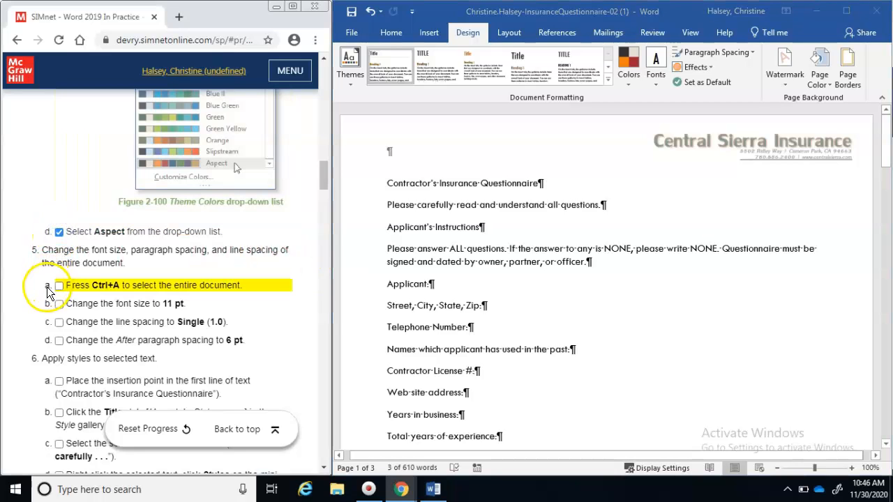
click(548, 236)
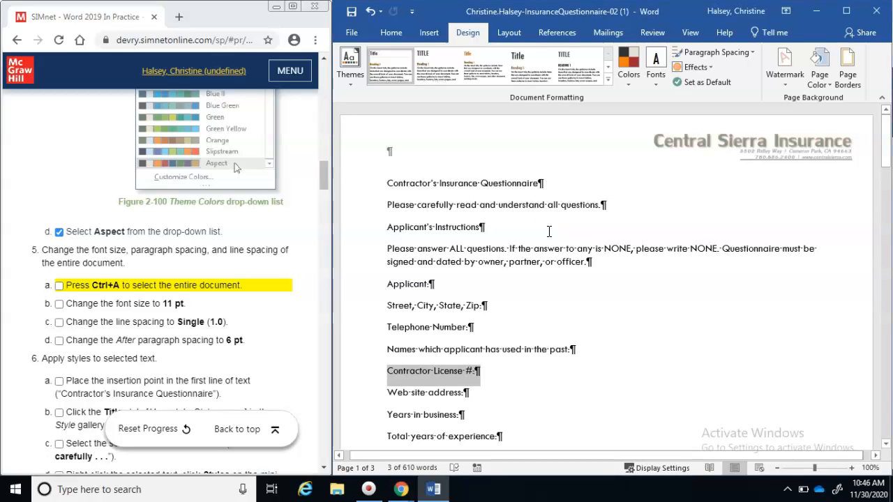
key(ctrl+a)
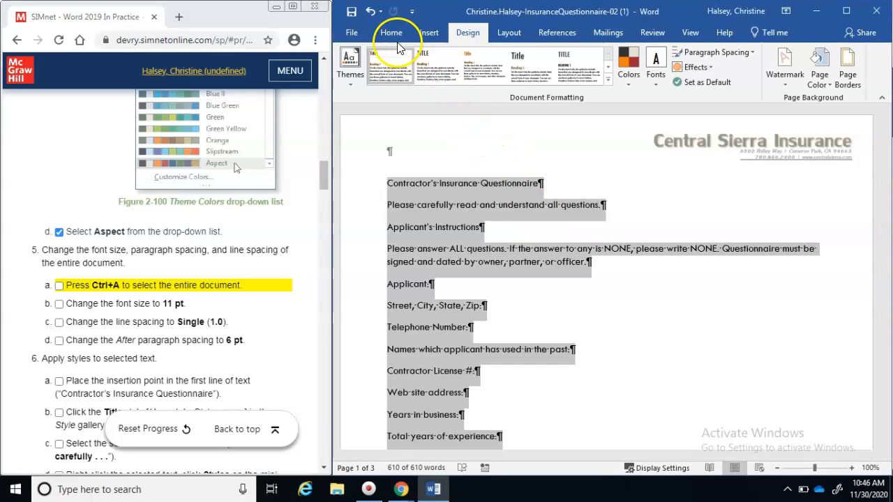
click(391, 31)
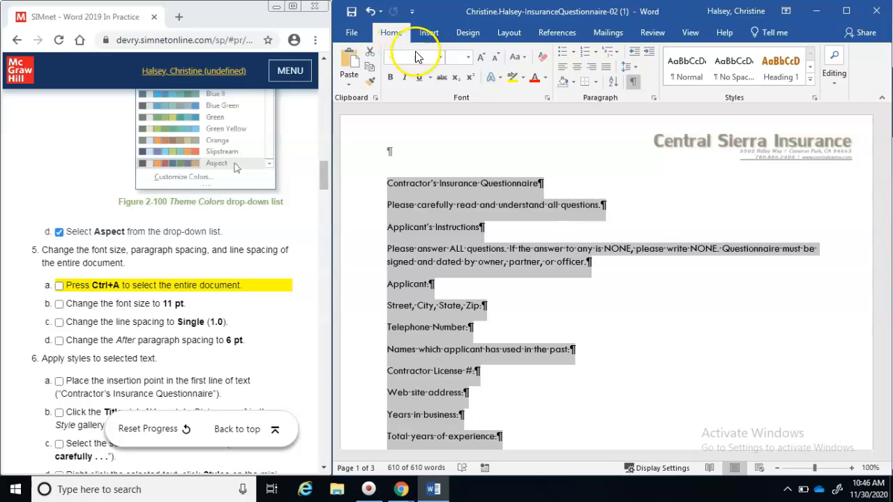
click(467, 57)
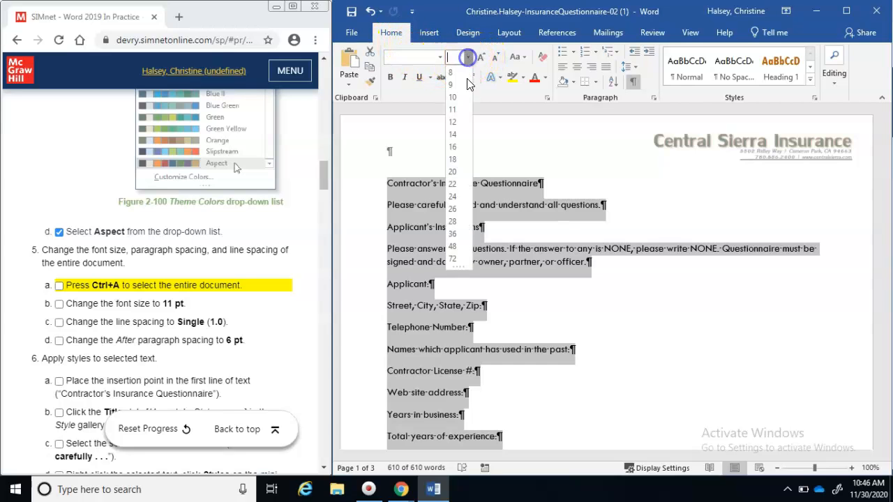
click(452, 109)
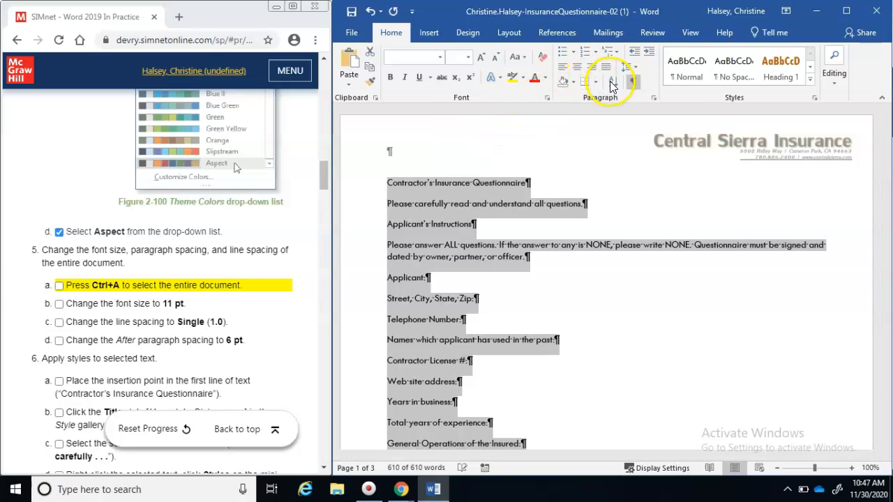
Choose single 1.0 line spacing and enter 6 pt spacing after paragraphs
click(631, 68)
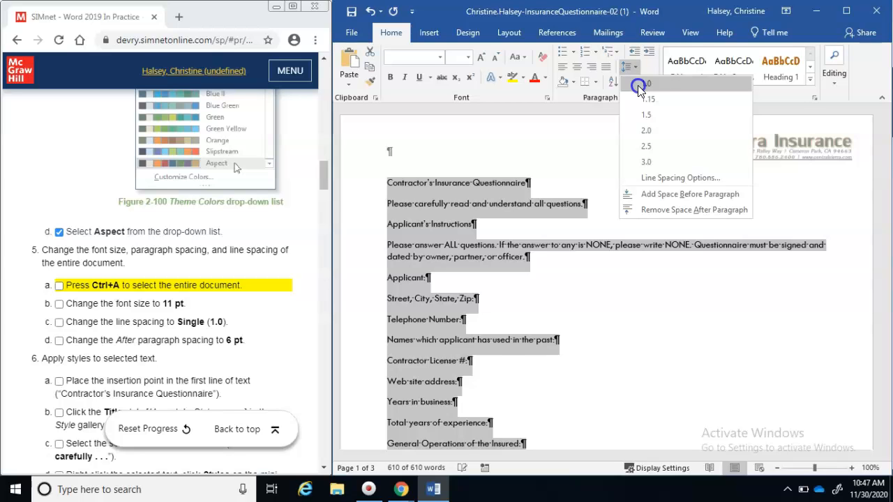
click(637, 85)
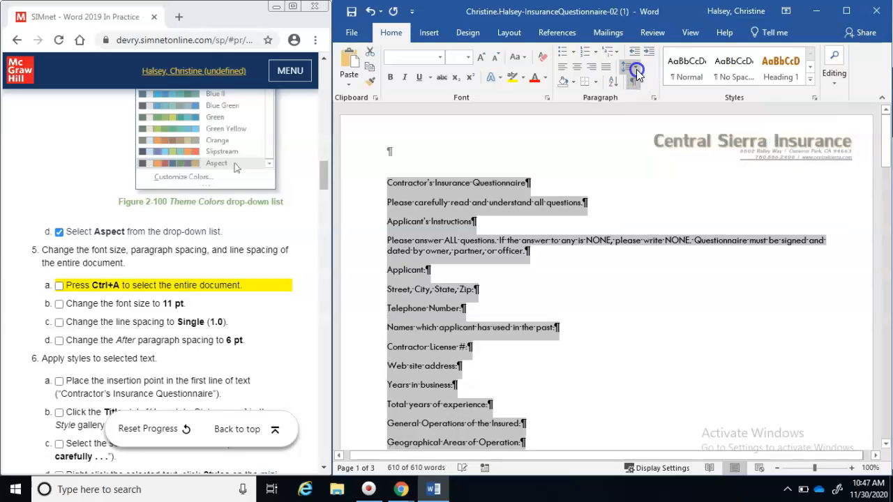
click(636, 71)
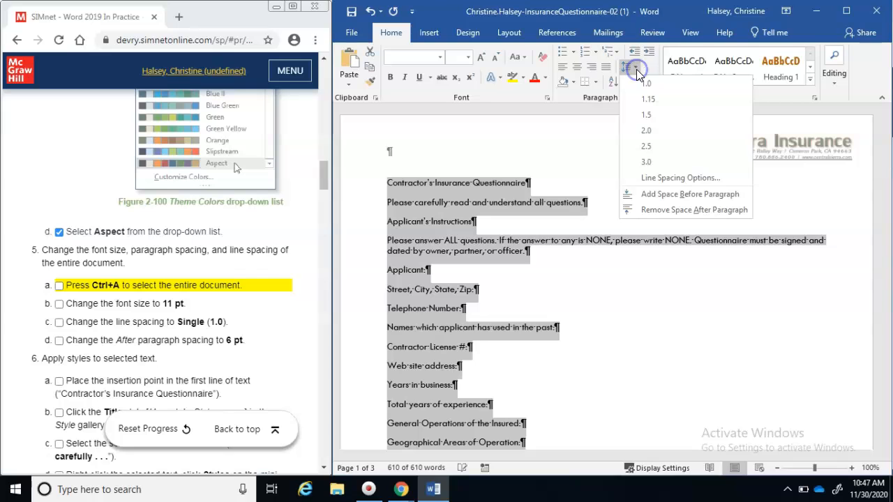
click(645, 177)
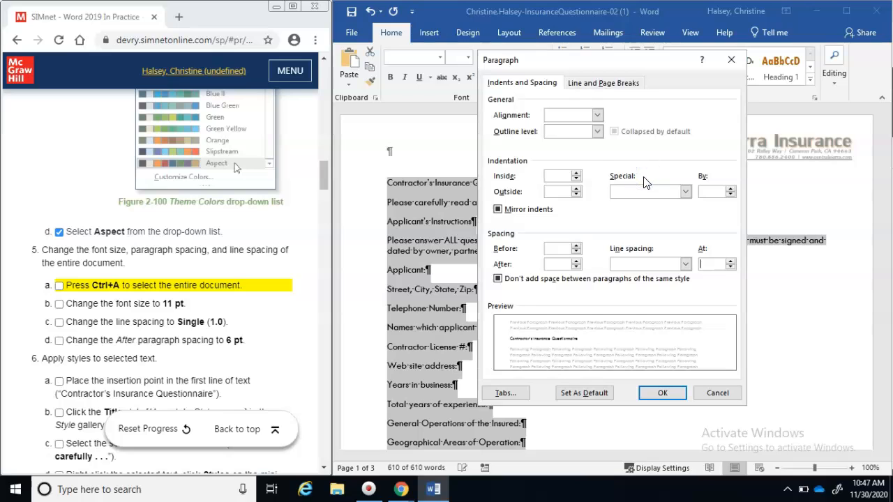
click(576, 262)
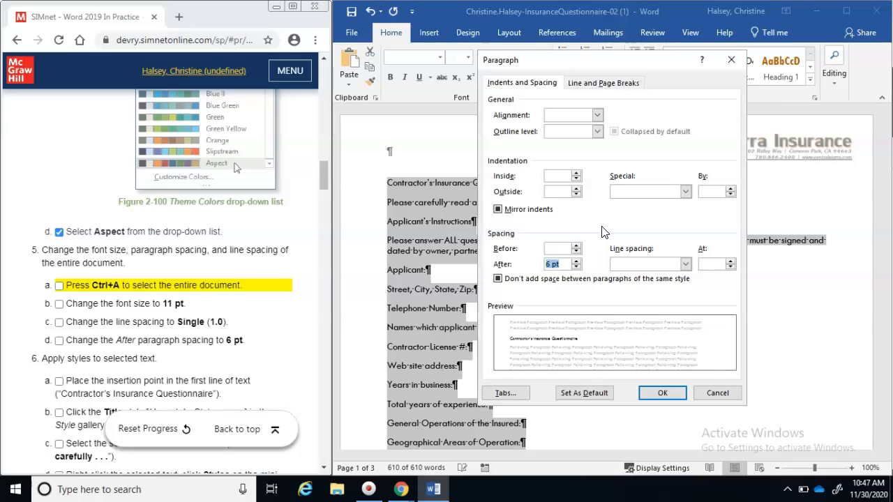
Tick off step 5's sub-steps in the checklist and confirm the 6 pt after-spacing
click(59, 287)
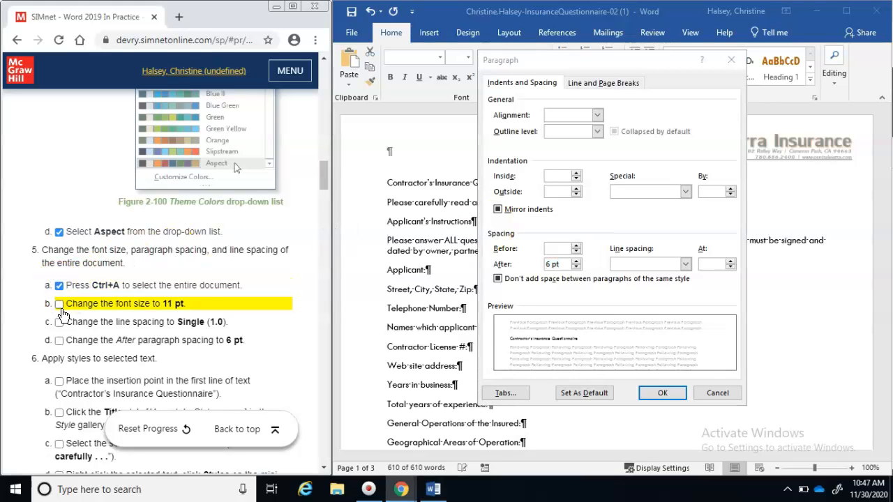
click(59, 304)
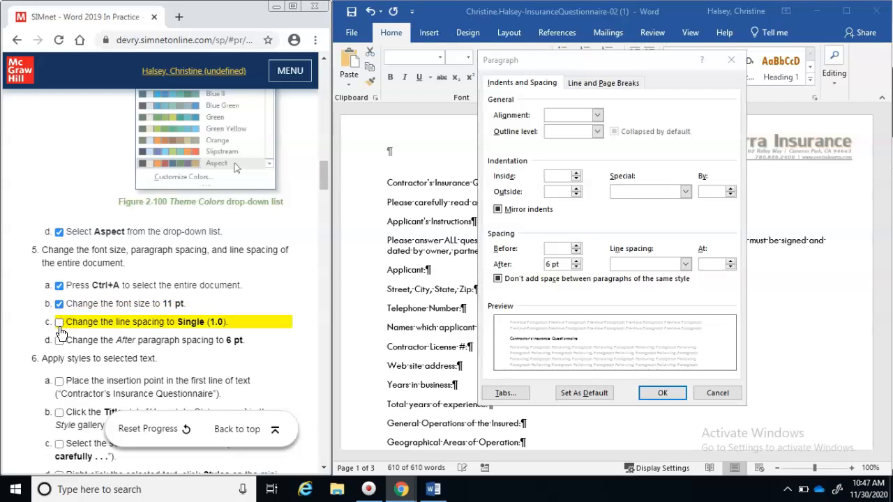
click(59, 323)
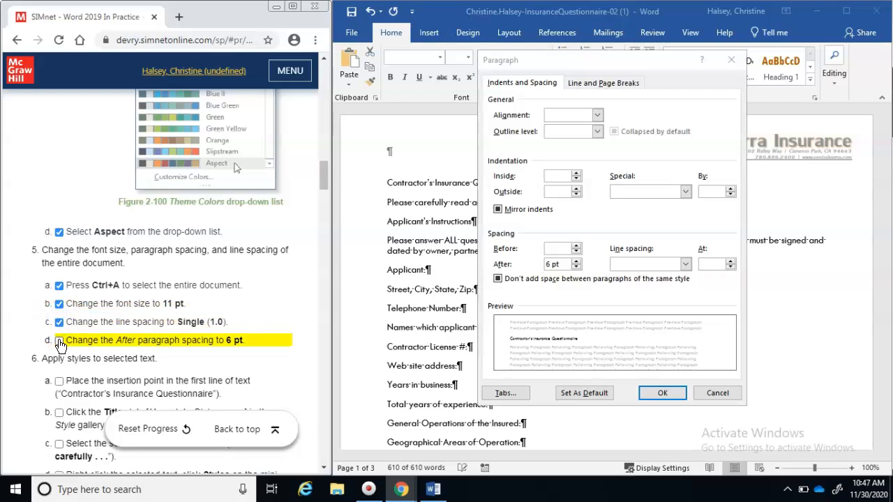
click(59, 340)
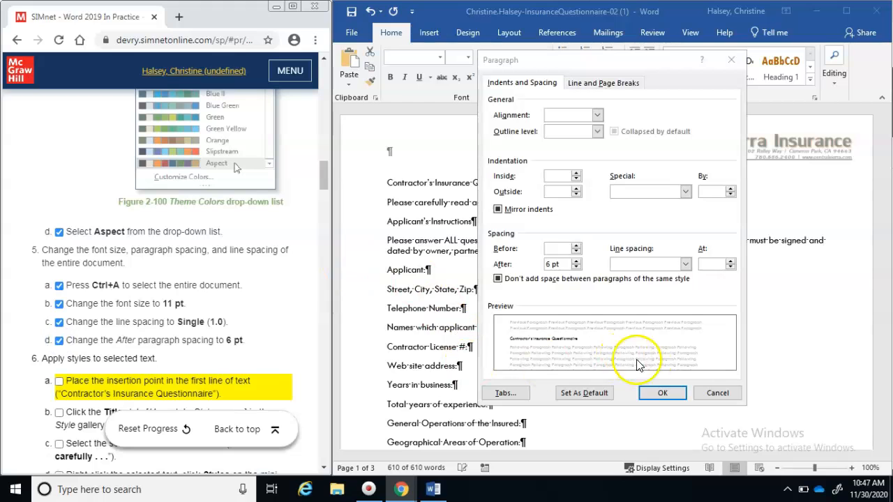
click(662, 395)
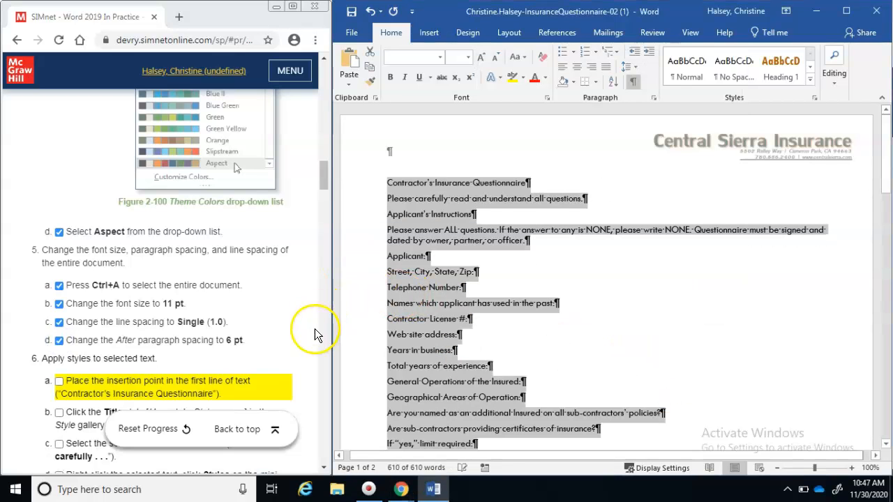
click(325, 467)
click(326, 467)
click(325, 467)
click(326, 467)
click(325, 467)
click(326, 467)
click(326, 467)
click(326, 467)
click(326, 467)
click(325, 468)
click(325, 467)
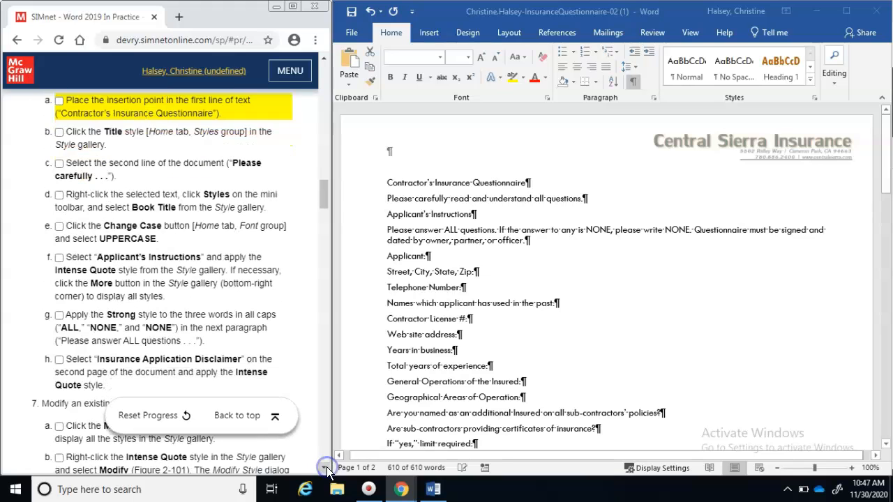
Apply the Title style to the 'Contractor's Insurance Questionnaire' line, checking off steps 6a–6c
click(388, 185)
click(388, 184)
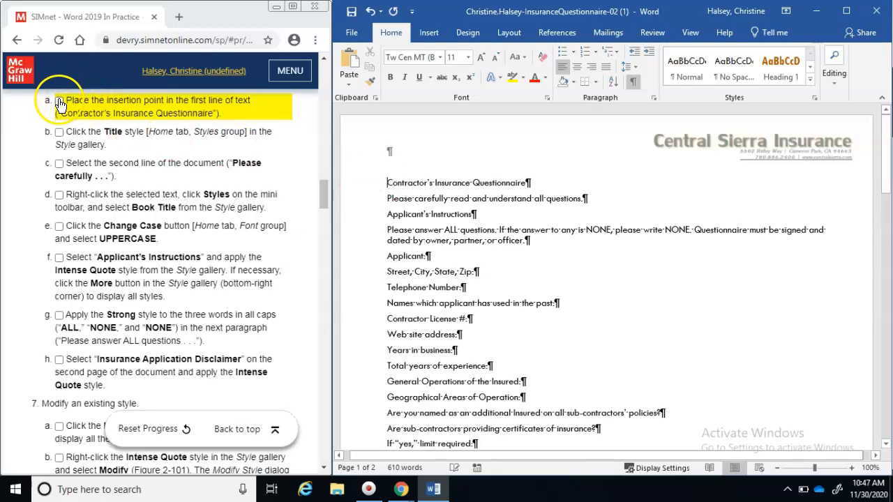
click(60, 102)
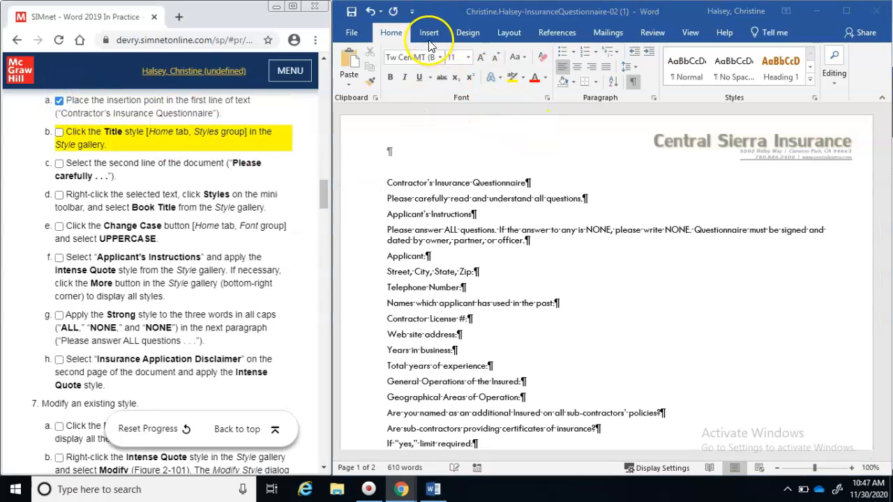
click(810, 80)
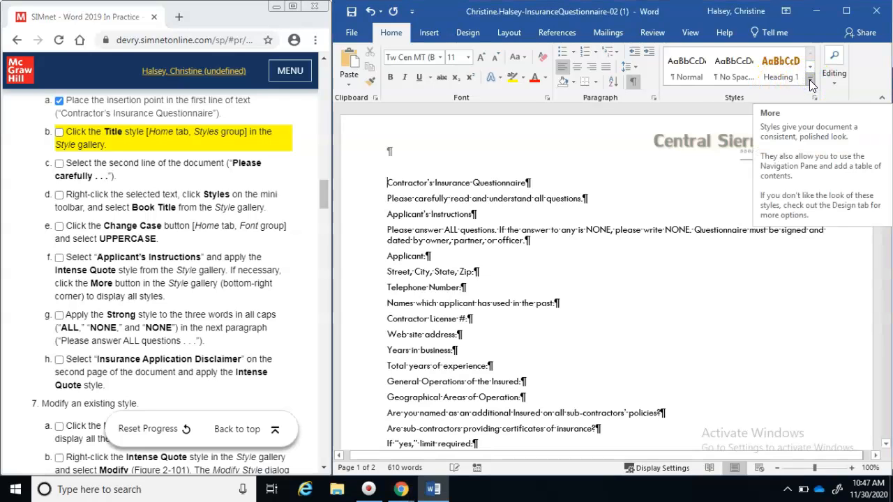
click(809, 80)
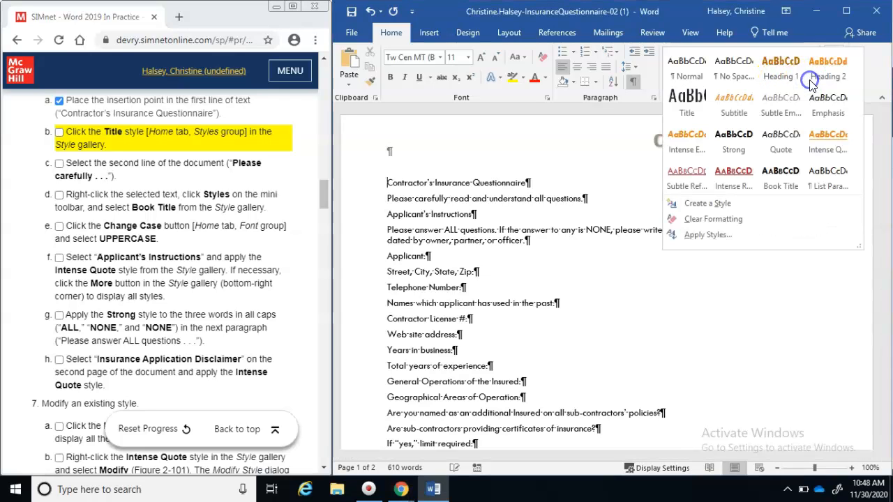
click(699, 110)
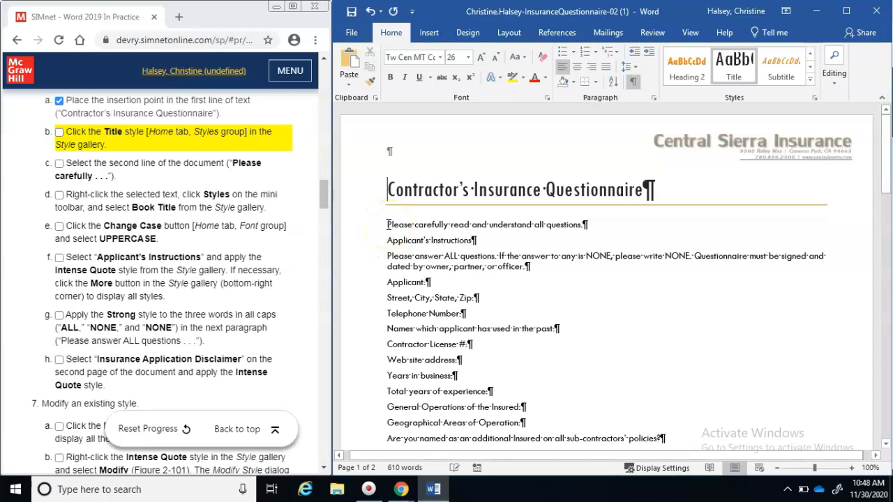
click(388, 225)
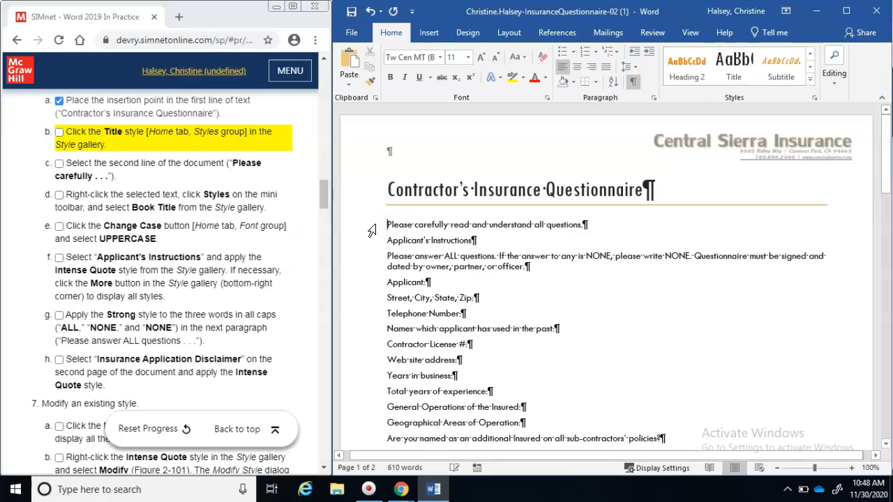
click(372, 230)
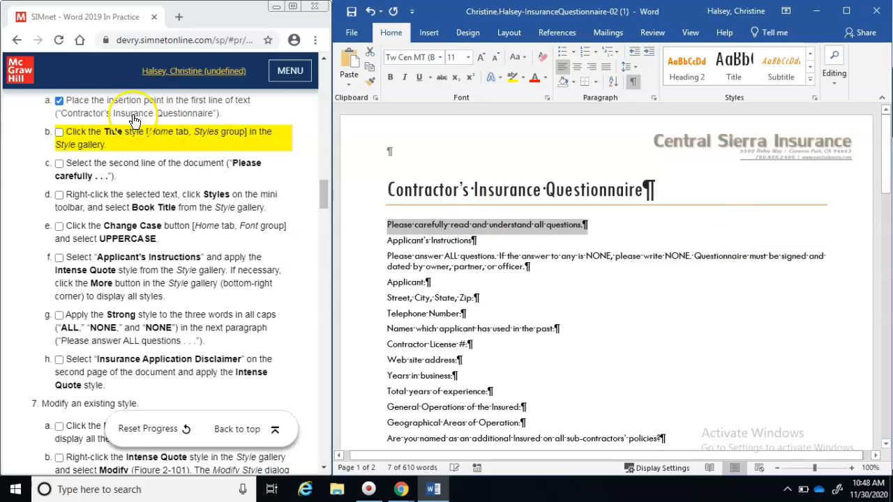
click(59, 133)
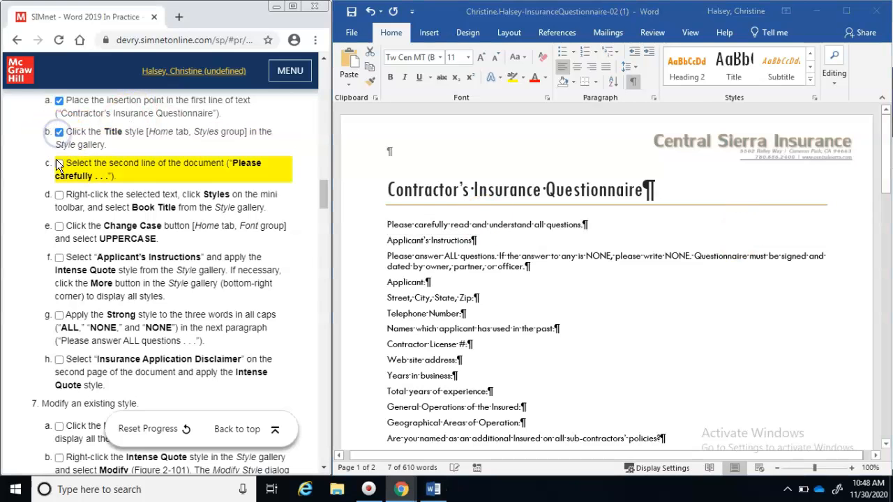
click(59, 163)
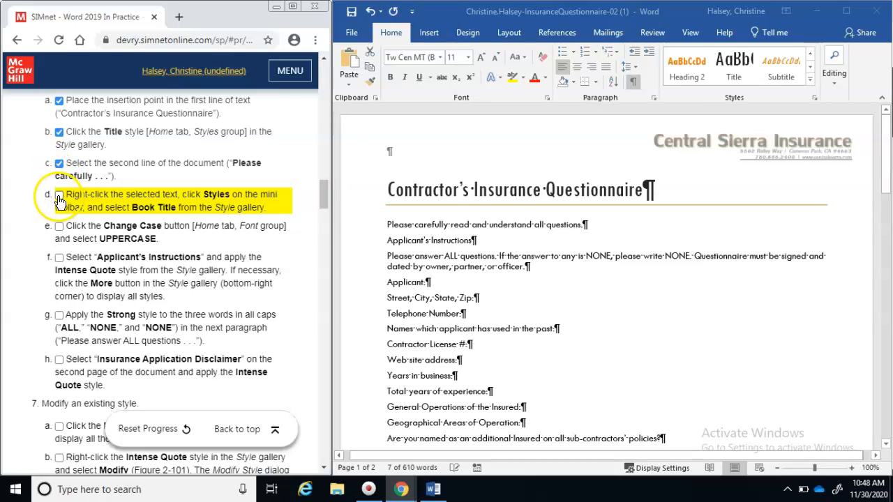
Apply the Book Title style to the 'Please carefully read and understand all questions' line
triple_click(498, 227)
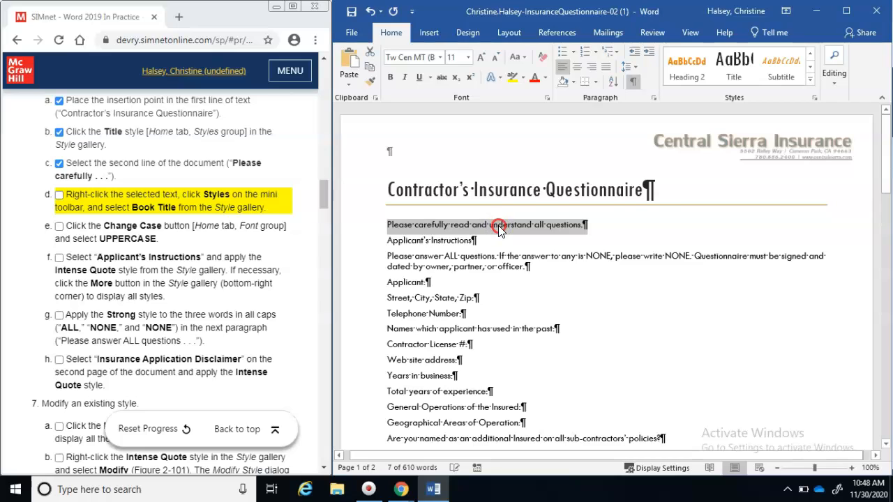
right_click(498, 225)
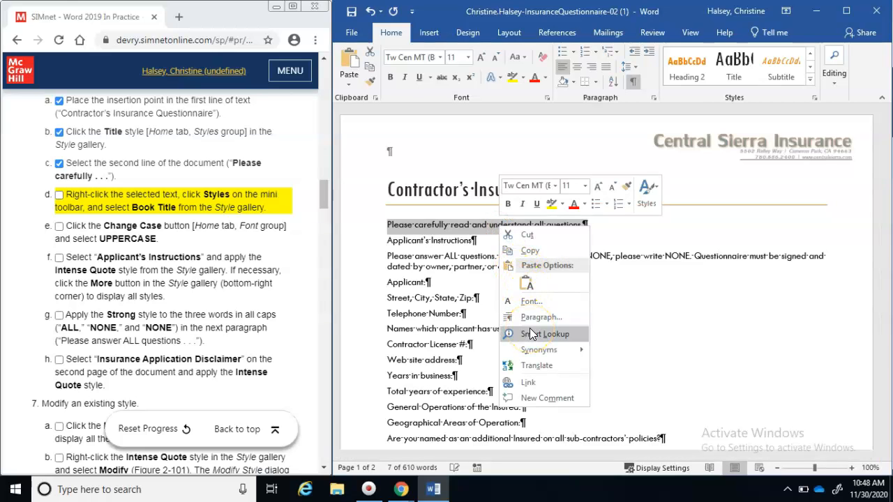
click(643, 206)
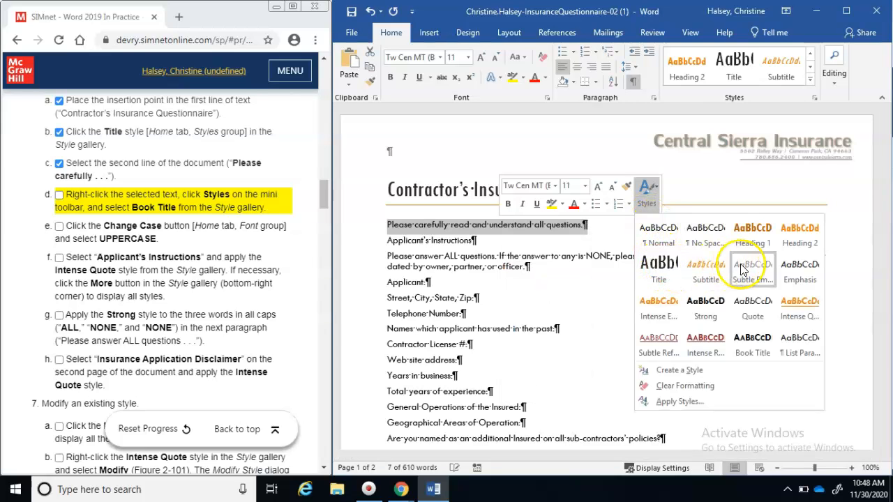
click(751, 342)
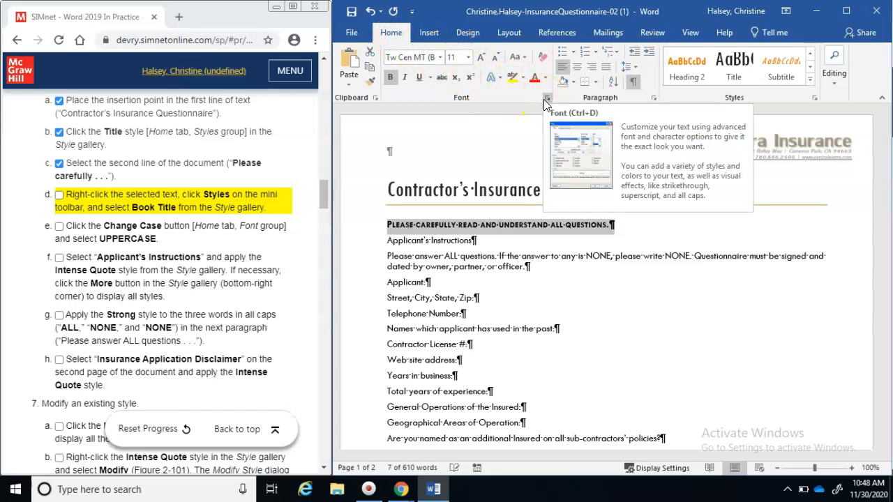
Change that line to UPPERCASE and check off step 6d
click(525, 57)
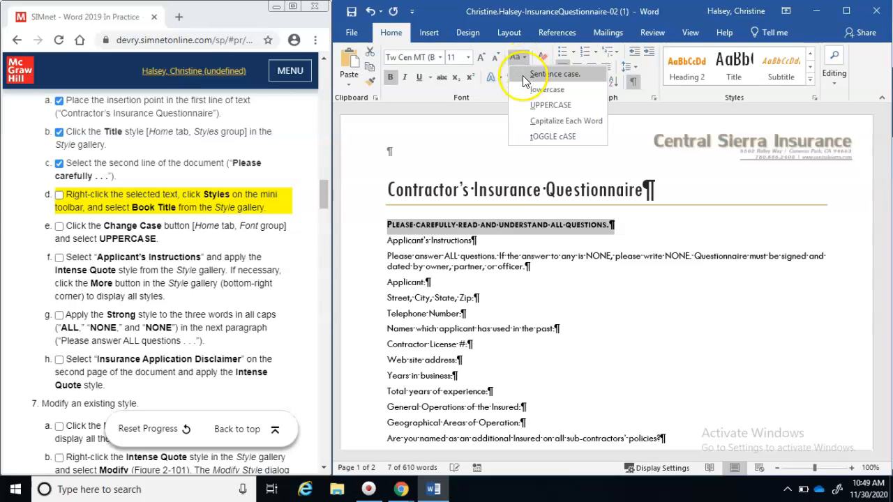
click(533, 108)
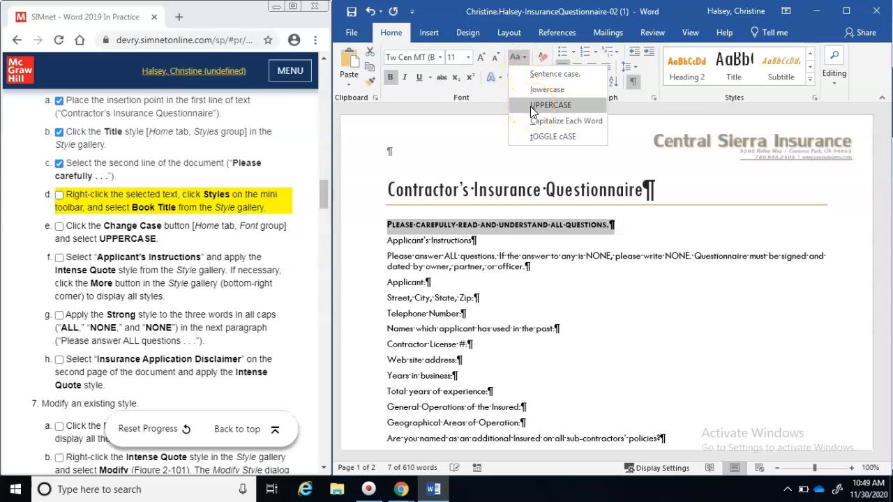
click(42, 202)
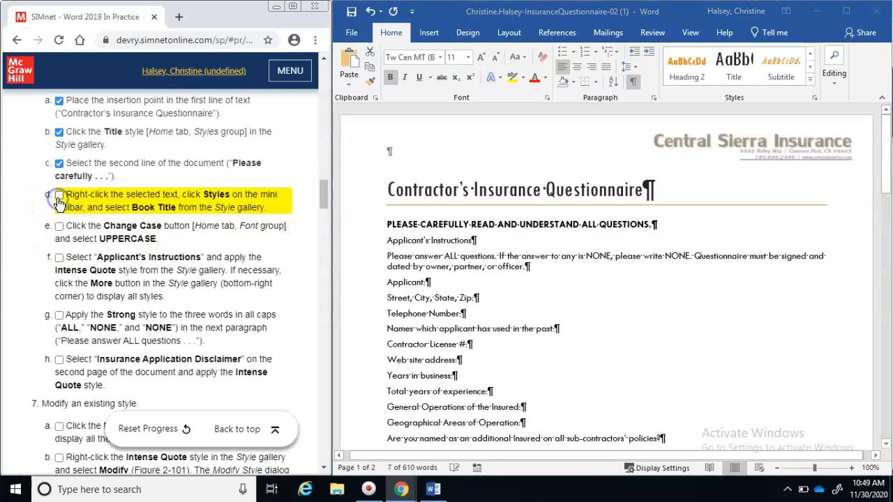
click(59, 200)
Put the Applicant's Instructions line in Intense Quote style, ticking steps 6e and 6f
click(60, 228)
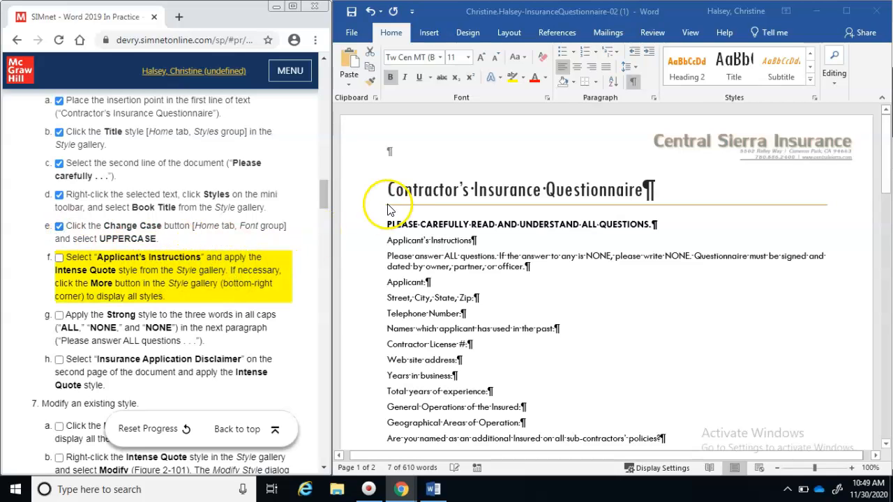
click(389, 245)
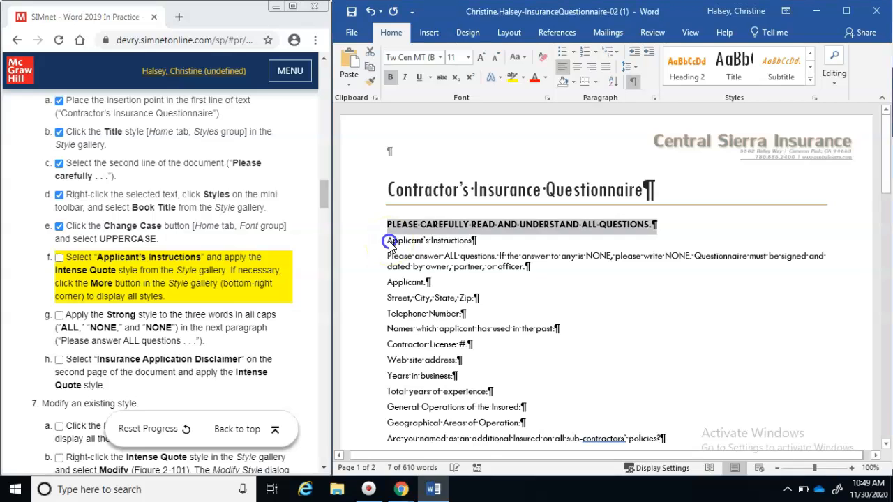
click(390, 244)
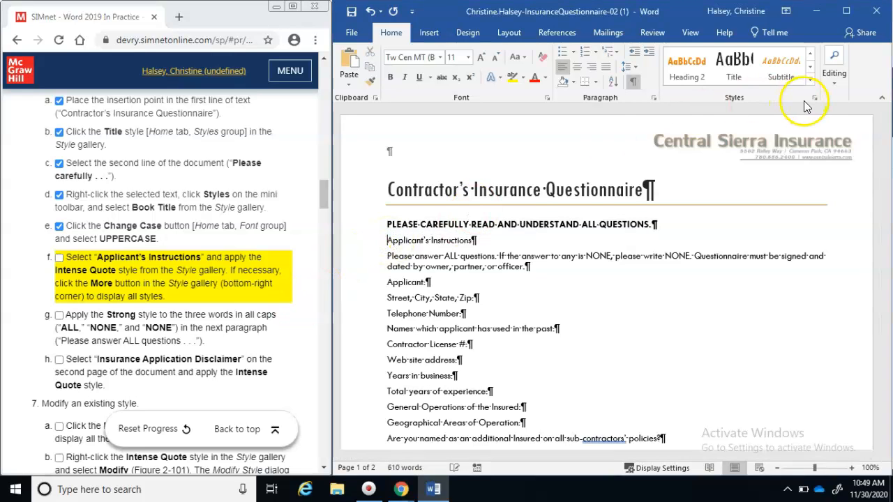
click(812, 80)
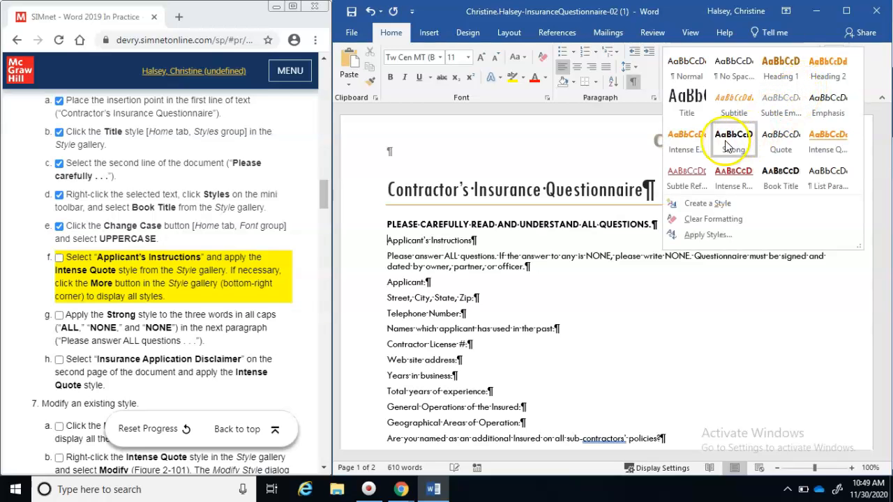
click(830, 141)
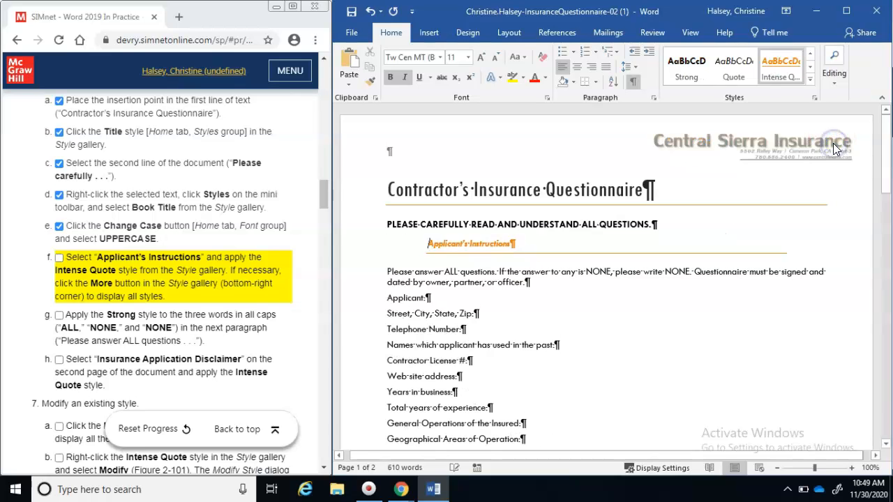
click(60, 260)
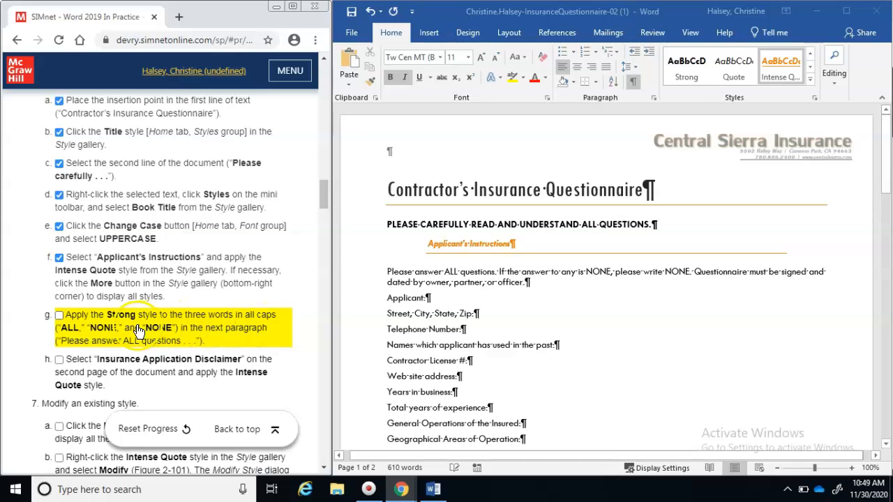
Give the words ALL, NONE and NONE the Strong style, then tick step 6g
double_click(453, 273)
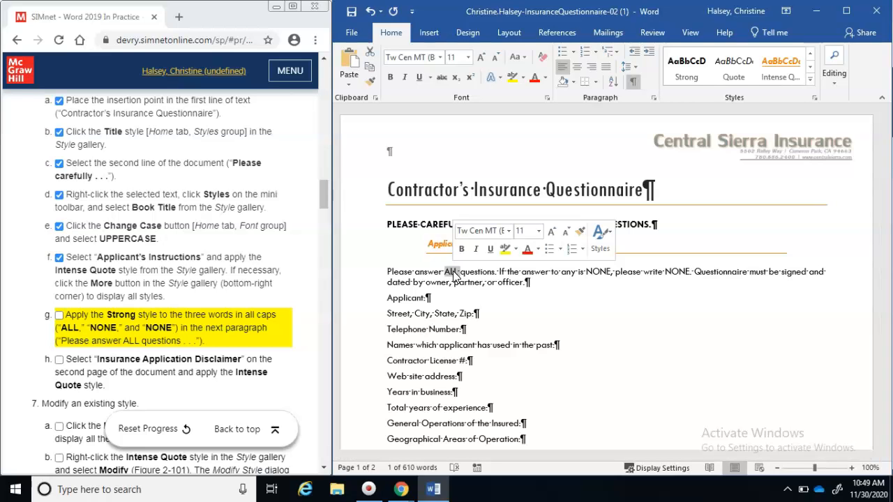
click(607, 241)
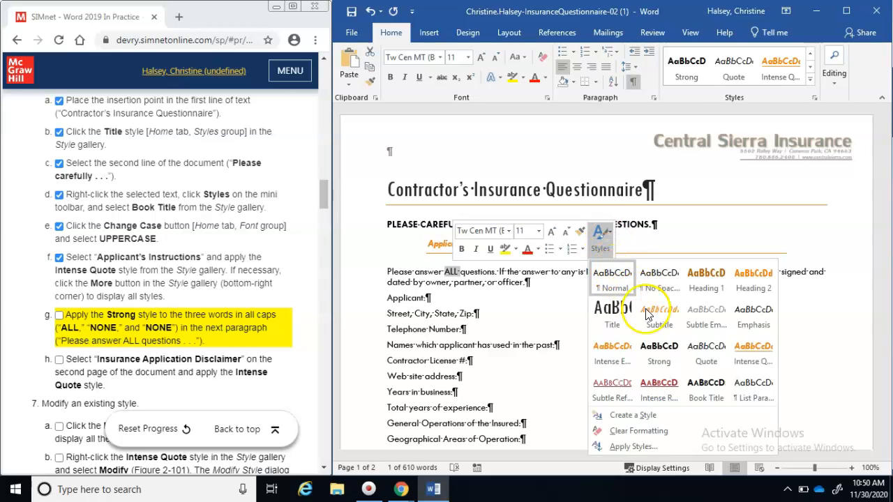
click(658, 353)
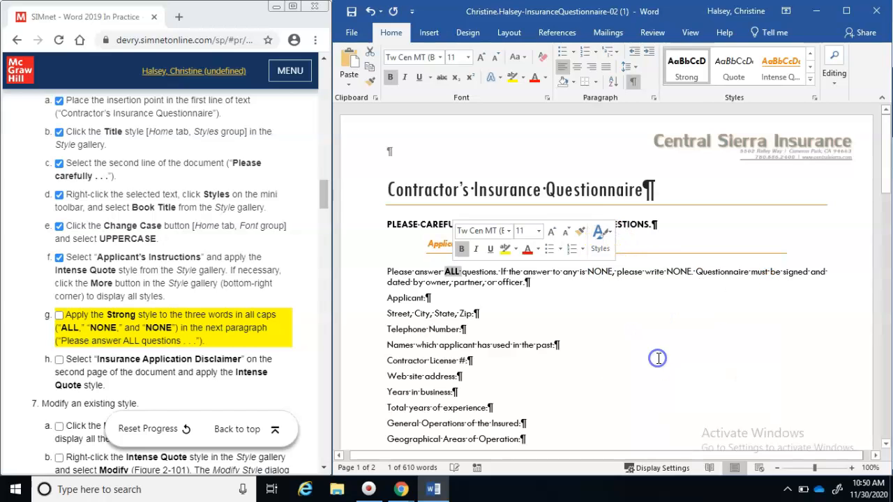
double_click(600, 271)
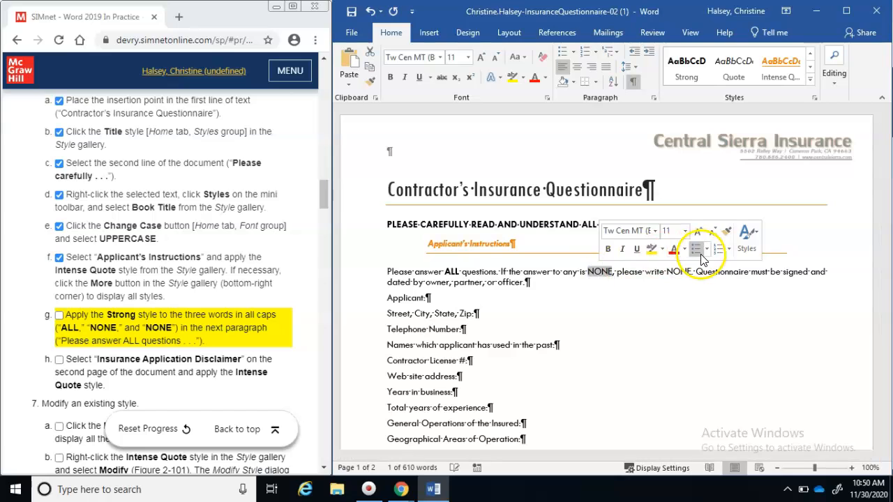
click(746, 237)
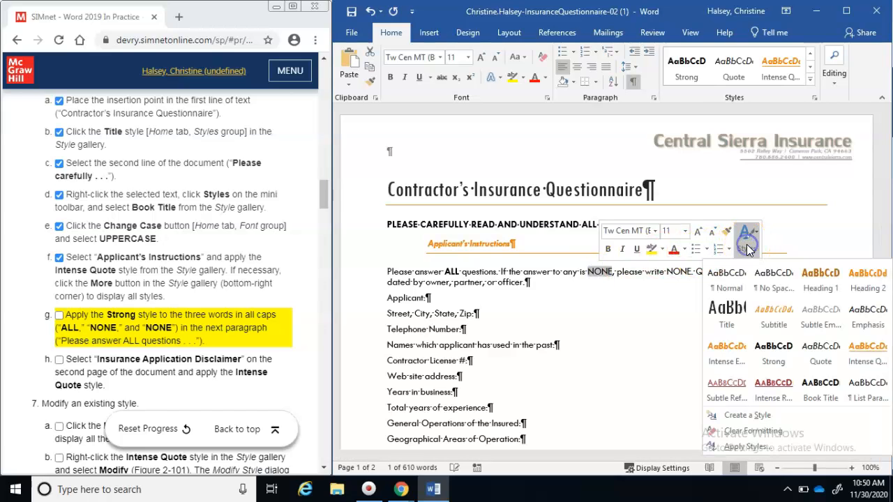
click(774, 352)
double_click(679, 272)
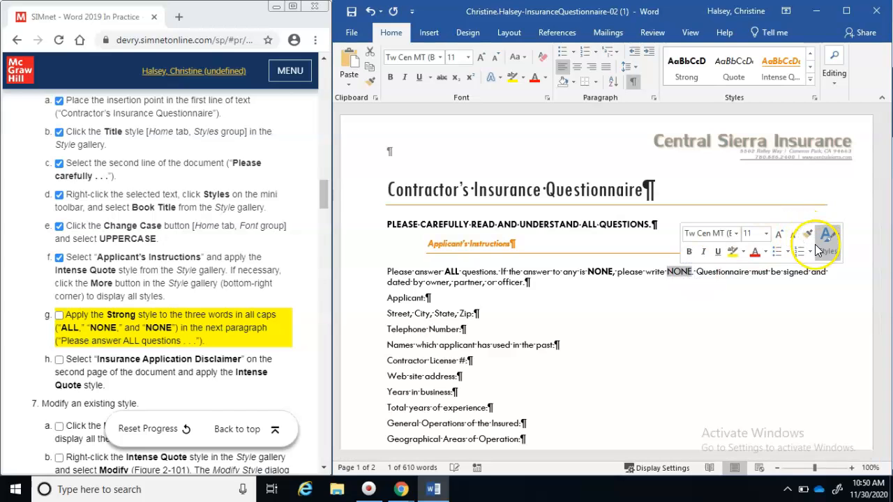
click(835, 252)
click(781, 348)
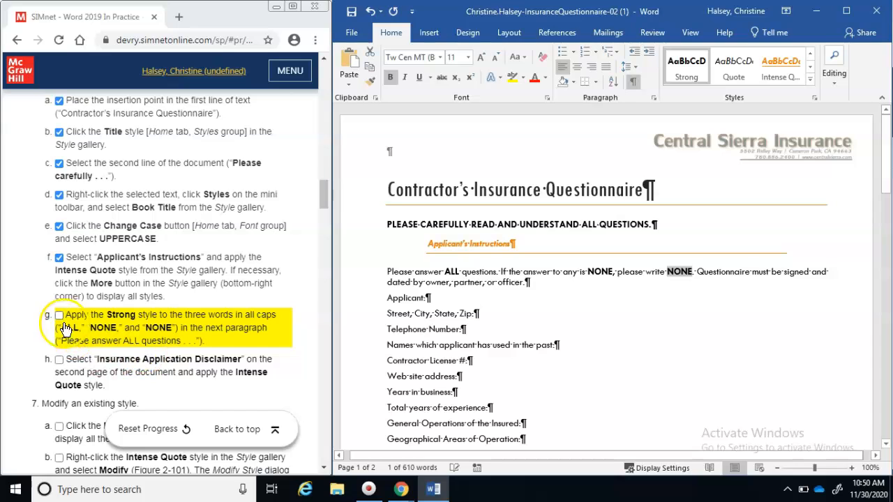
click(59, 320)
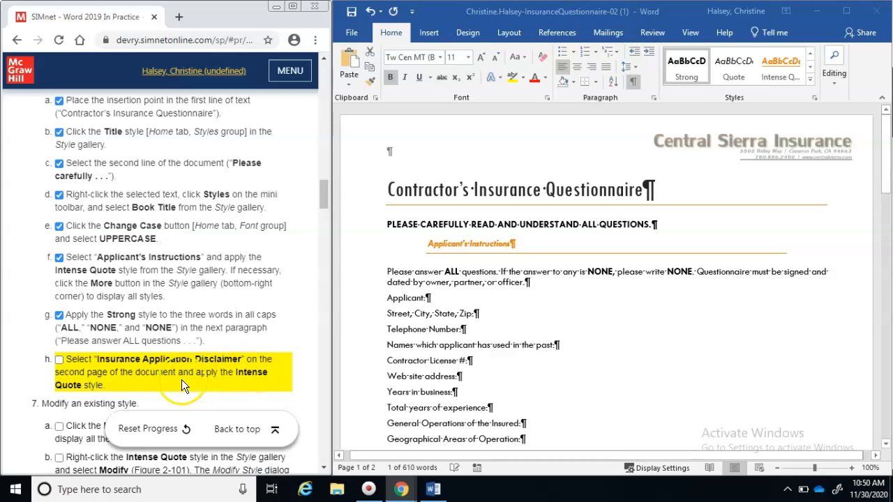
Select the Insurance Application Disclaimer heading on page 2 and apply Intense Quote
click(886, 430)
click(886, 431)
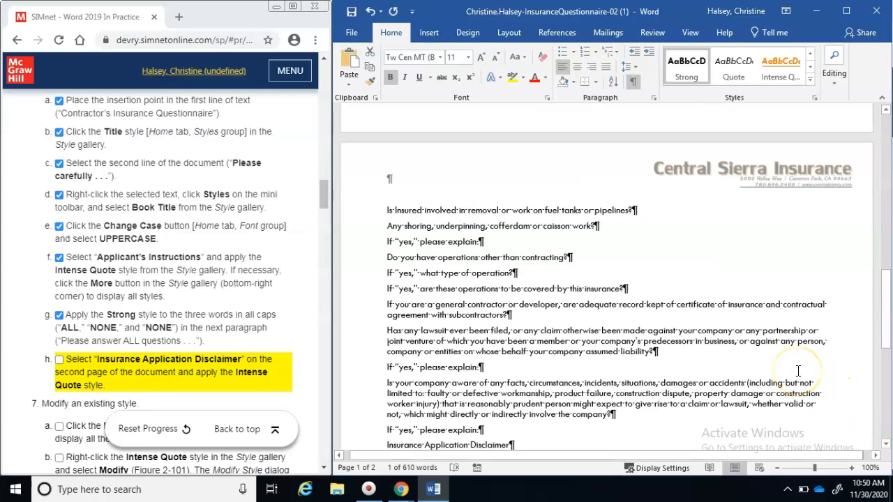
click(388, 440)
drag(387, 441, 568, 444)
click(568, 444)
drag(382, 444, 586, 357)
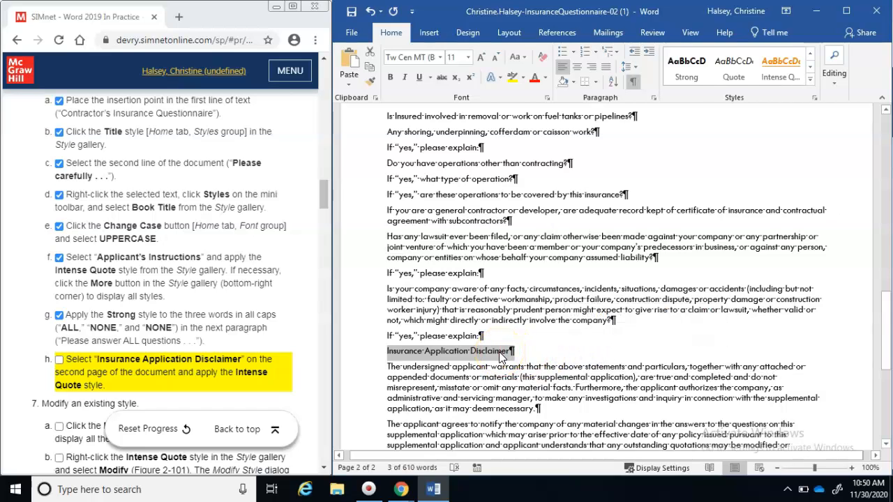
right_click(499, 356)
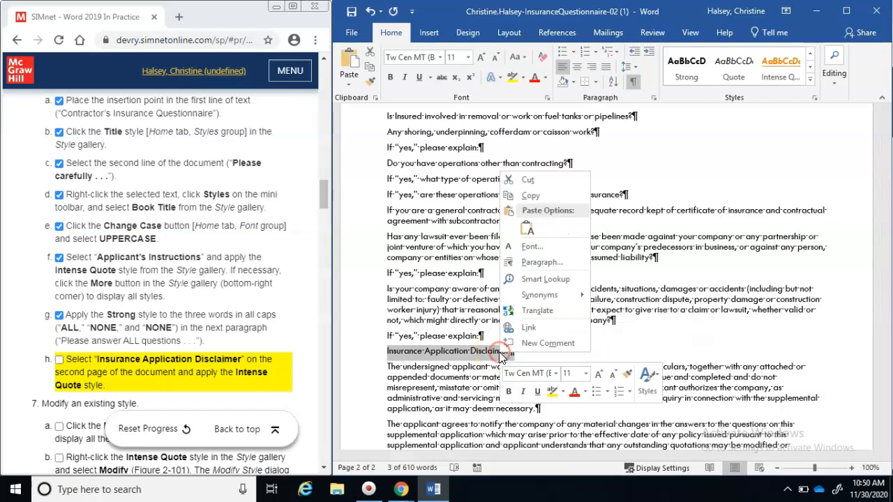
click(645, 388)
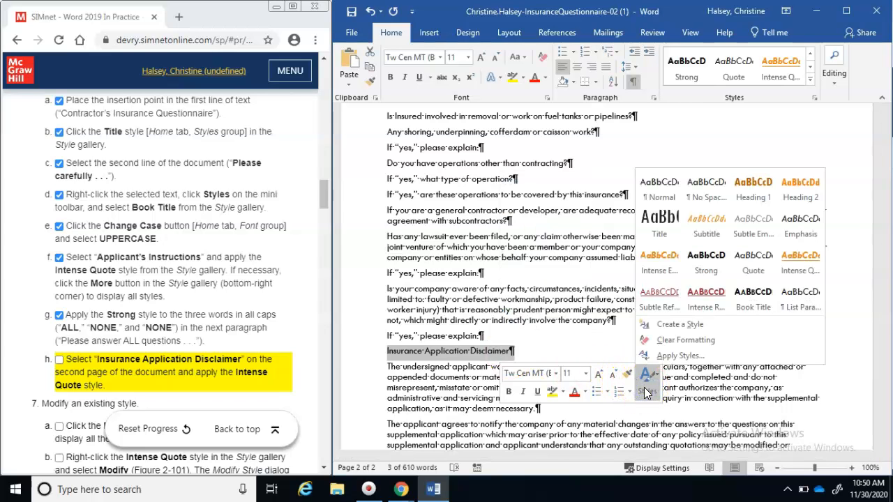
click(803, 266)
click(60, 360)
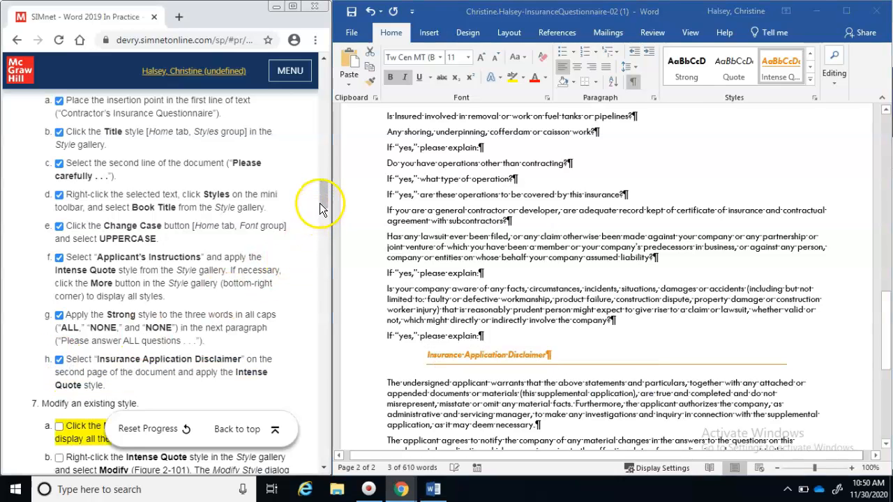
drag(322, 197, 322, 219)
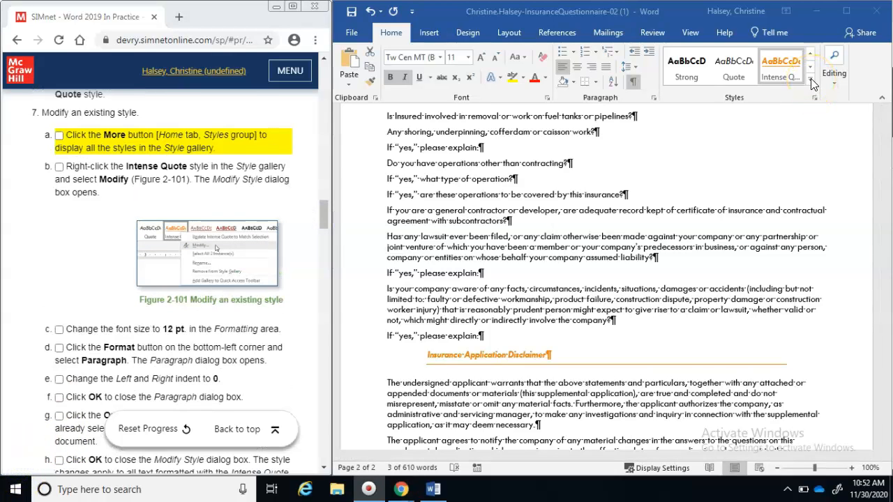
Open Modify Style for Intense Quote and set its font size to 12 pt
click(811, 82)
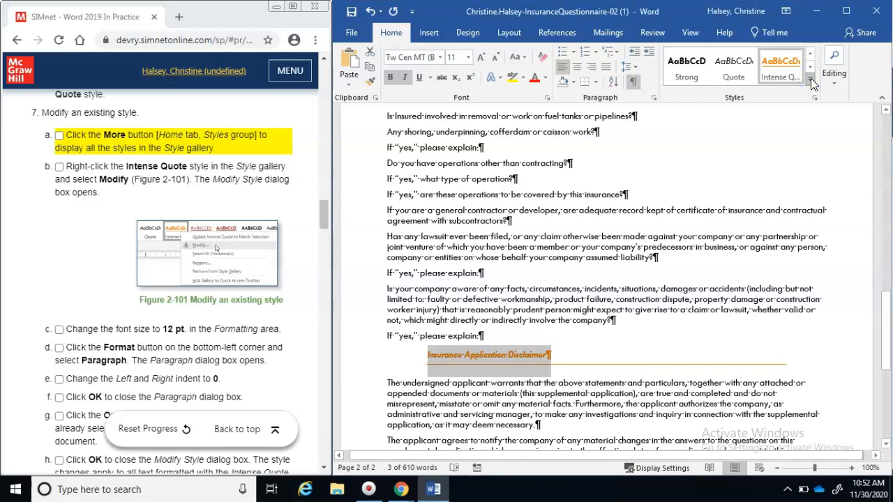
click(810, 81)
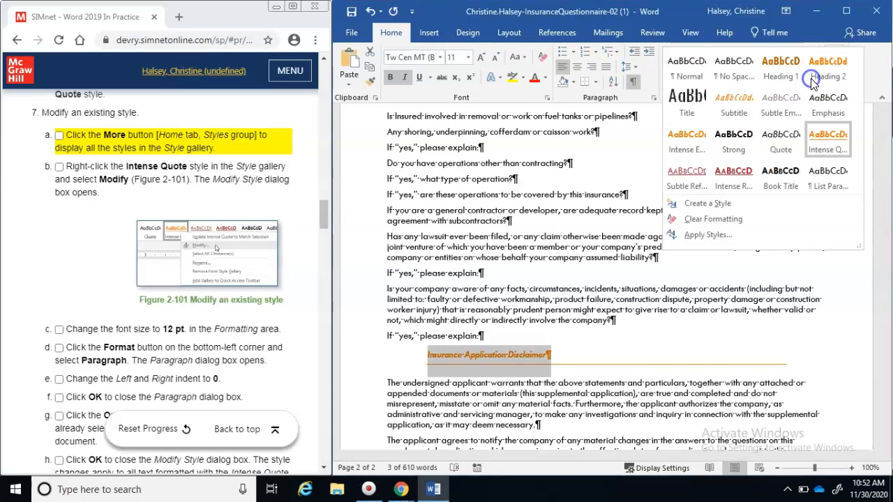
right_click(827, 145)
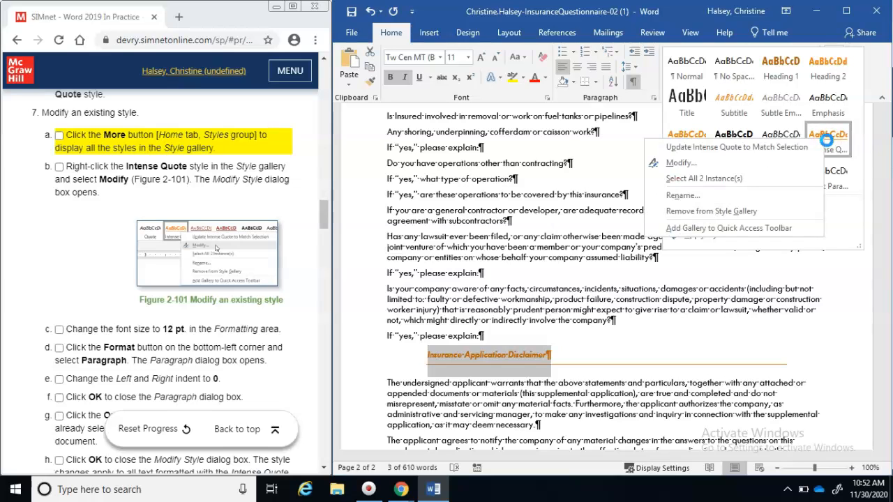
click(763, 182)
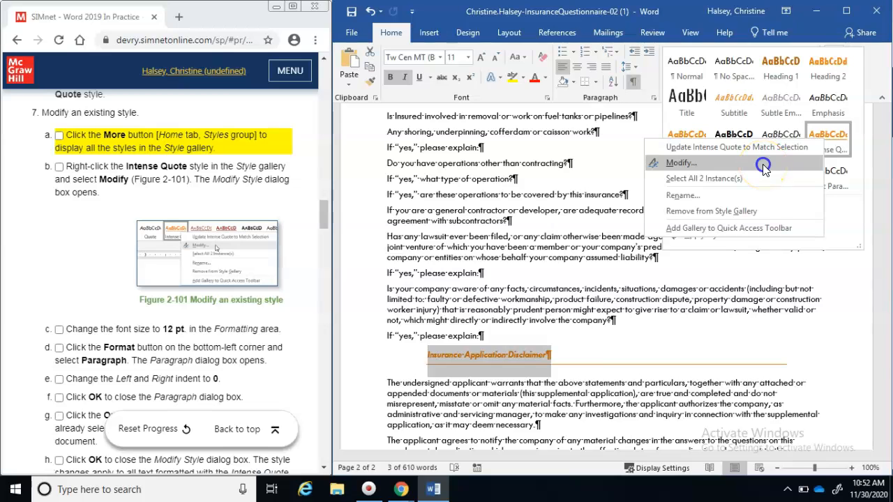
click(762, 164)
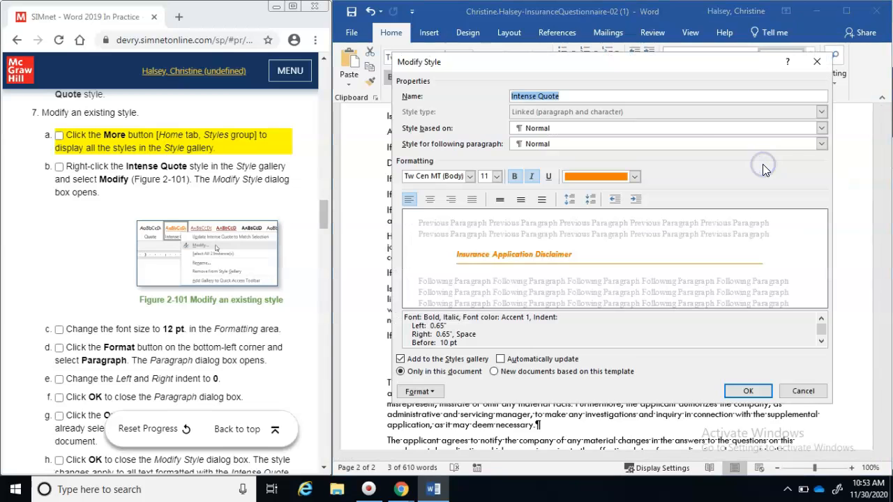
click(59, 135)
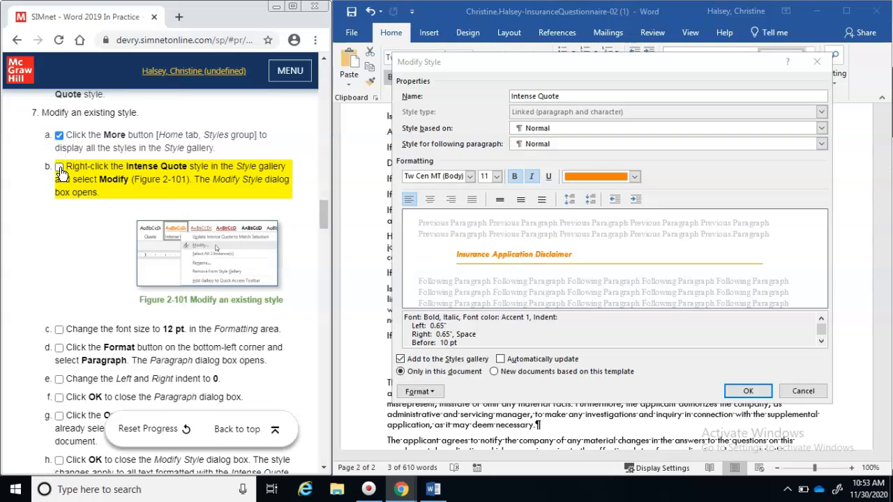
click(58, 167)
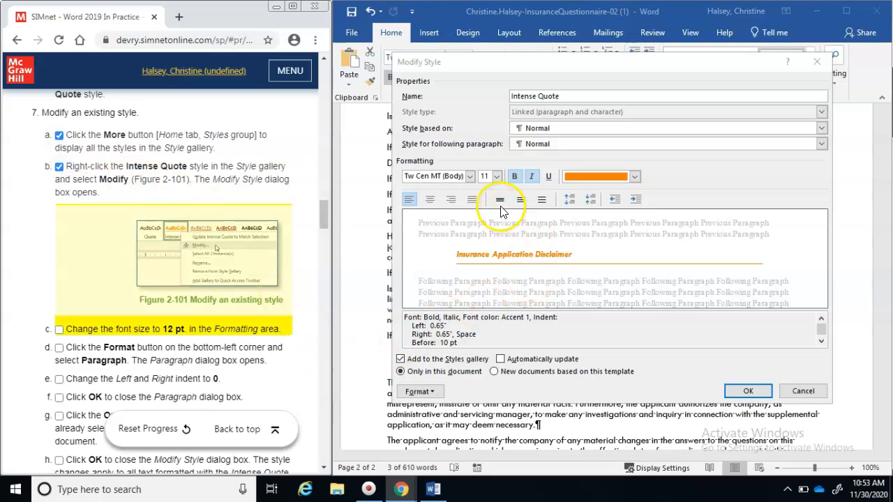
click(496, 176)
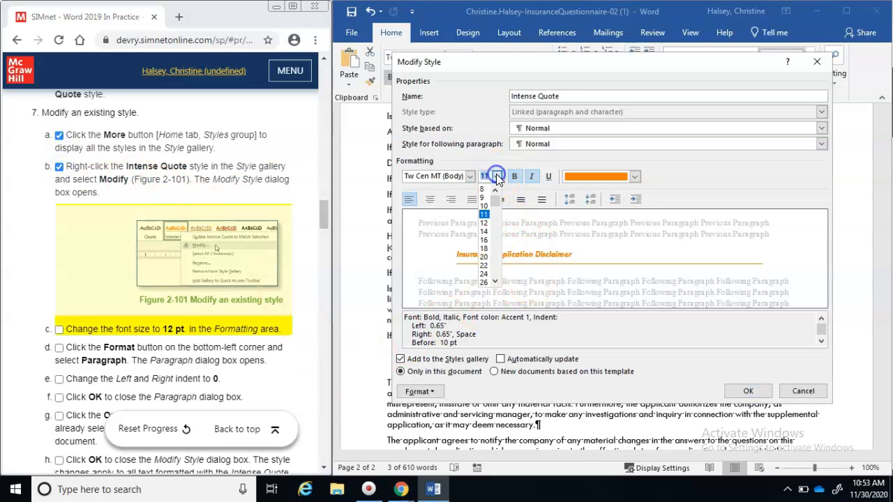
click(486, 221)
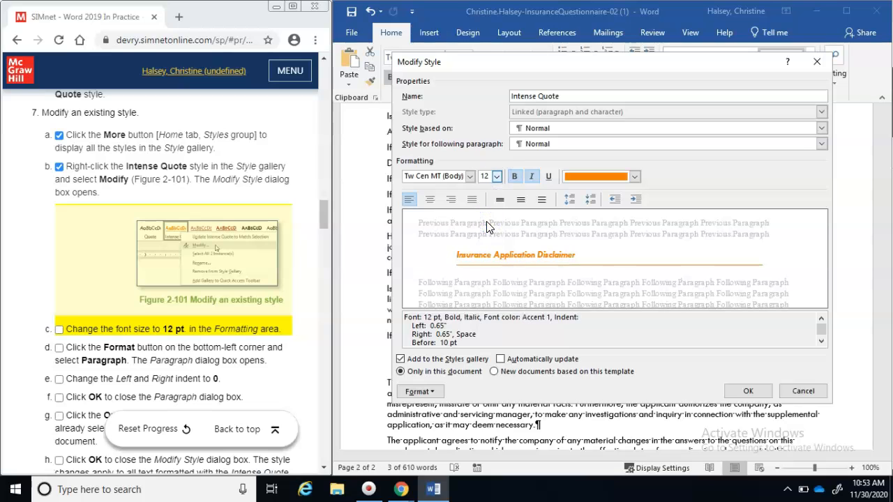
click(59, 329)
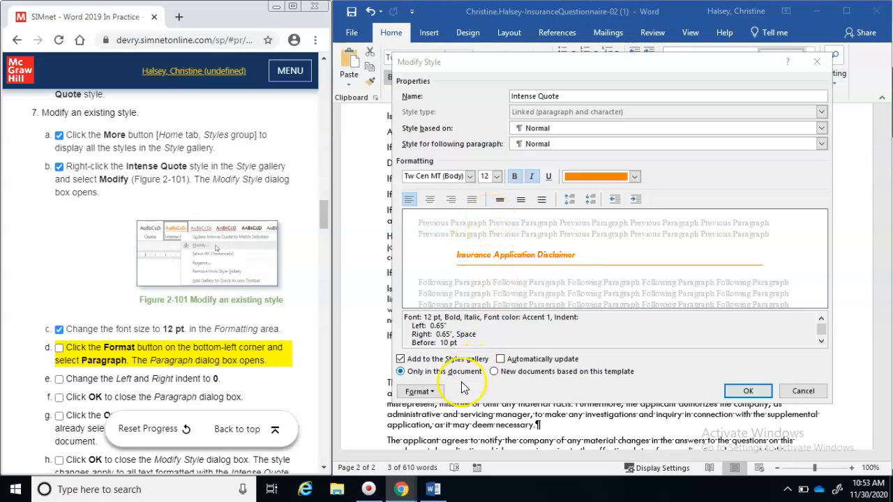
click(418, 394)
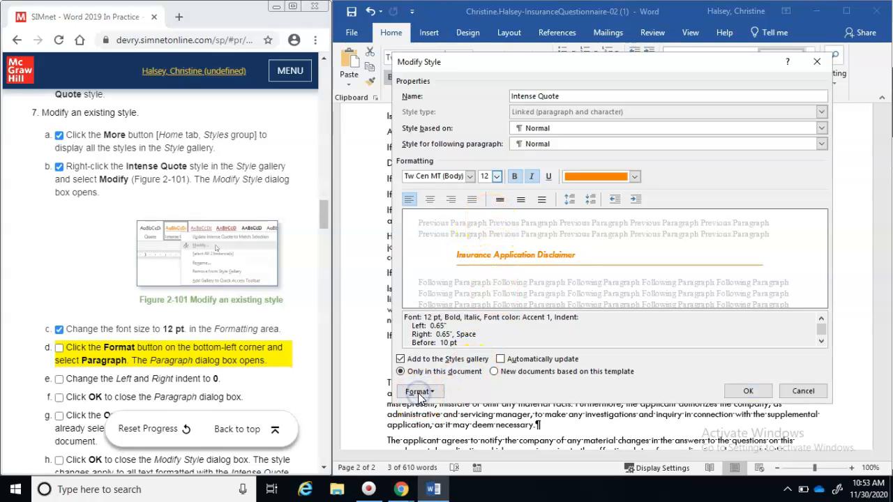
click(419, 395)
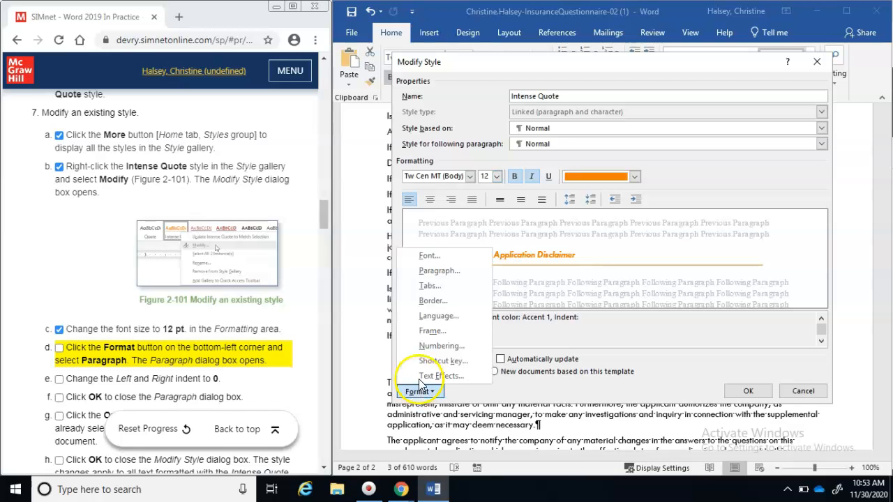
Set the Intense Quote style's left and right indents to 0" and save the style
click(429, 271)
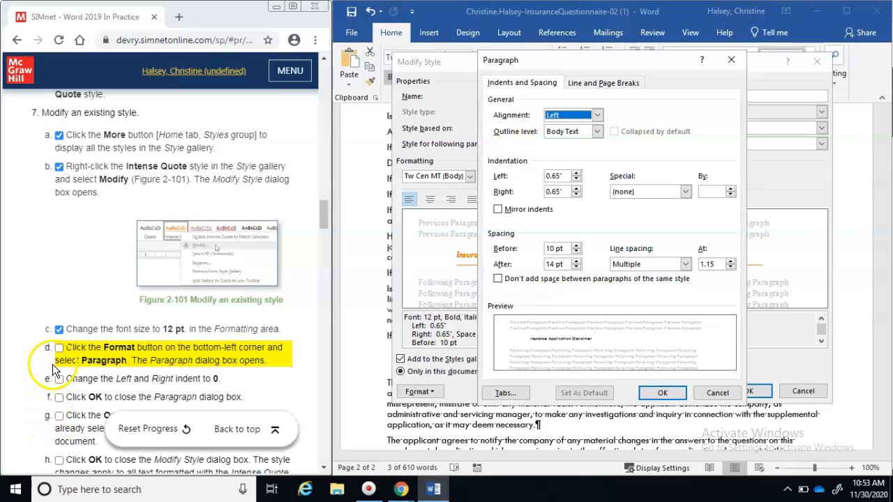
click(60, 350)
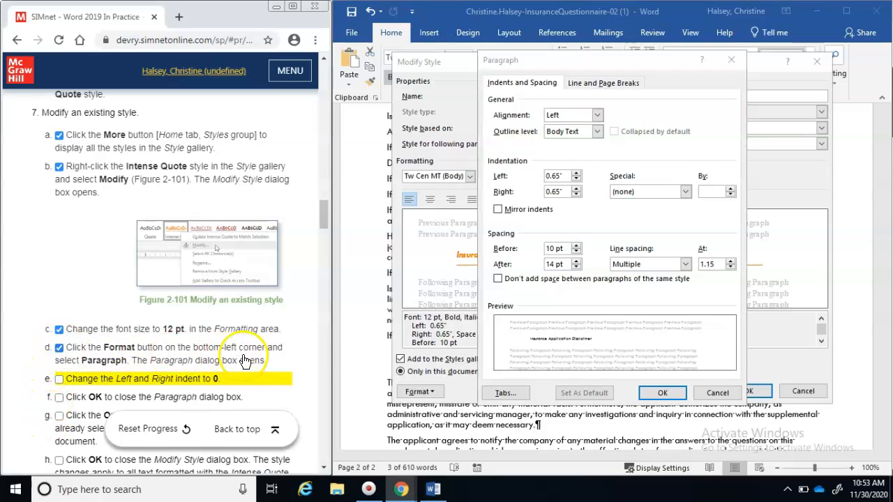
click(559, 175)
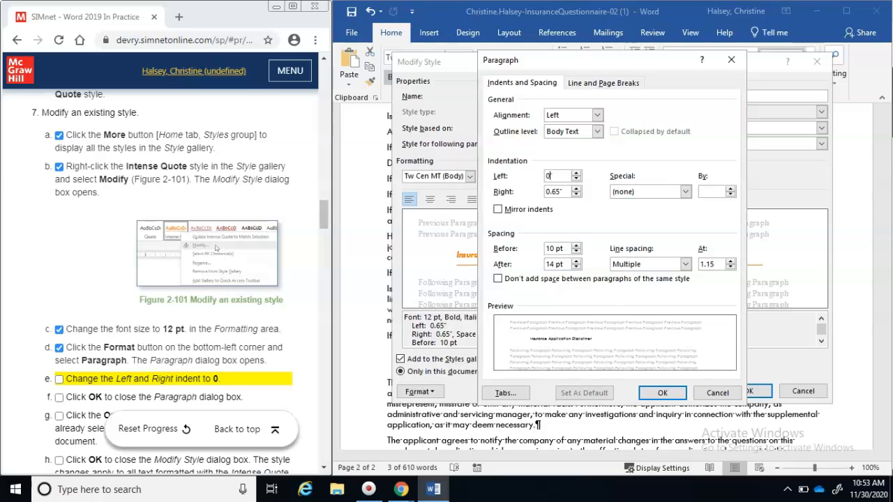
click(551, 191)
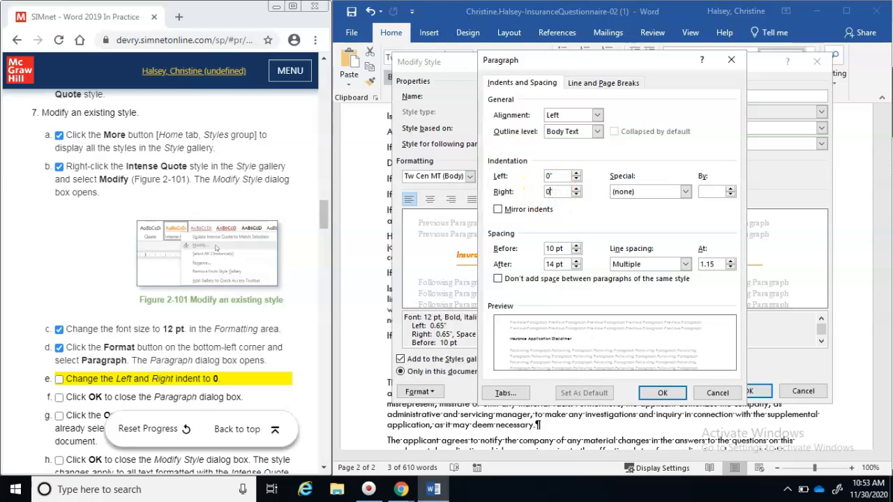
key(Return)
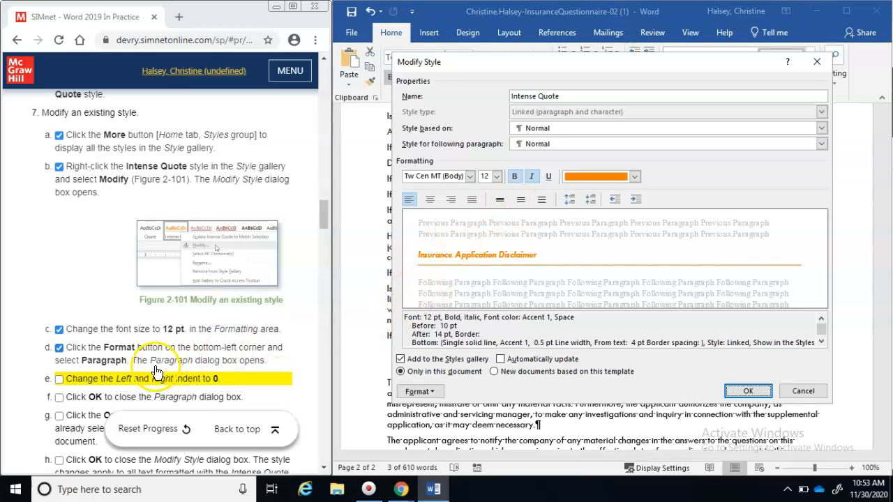
click(59, 379)
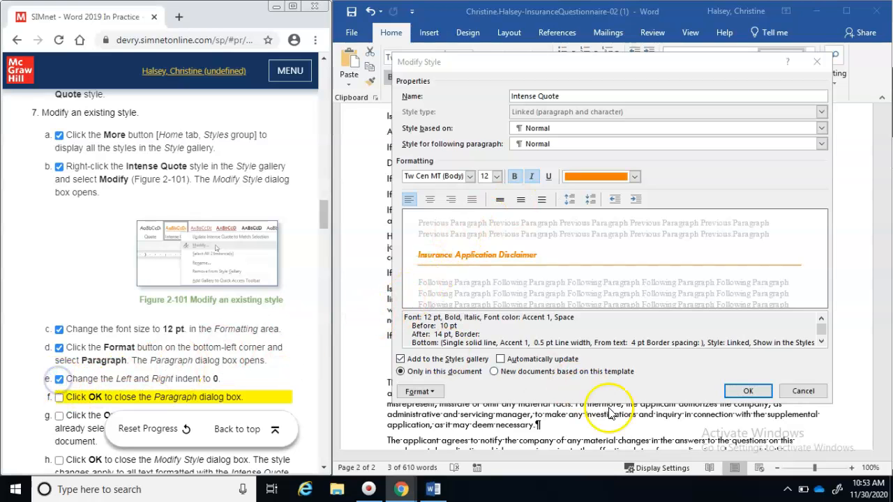
click(747, 393)
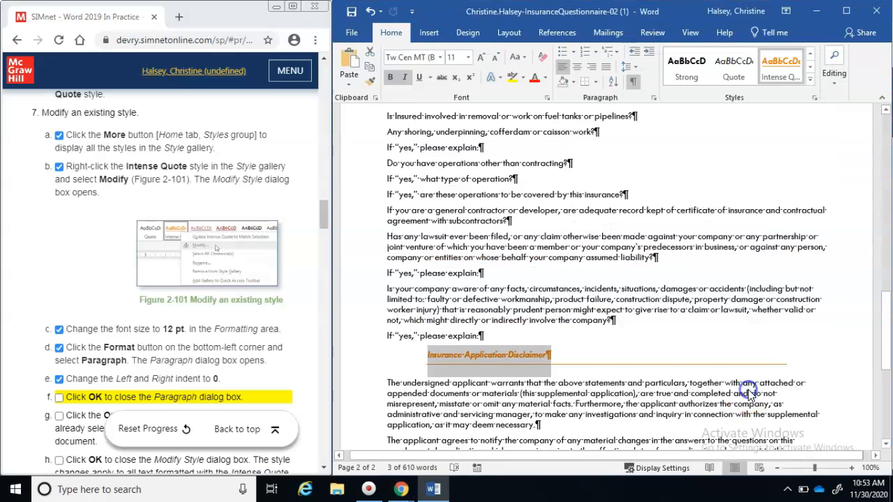
click(324, 467)
click(323, 468)
click(324, 468)
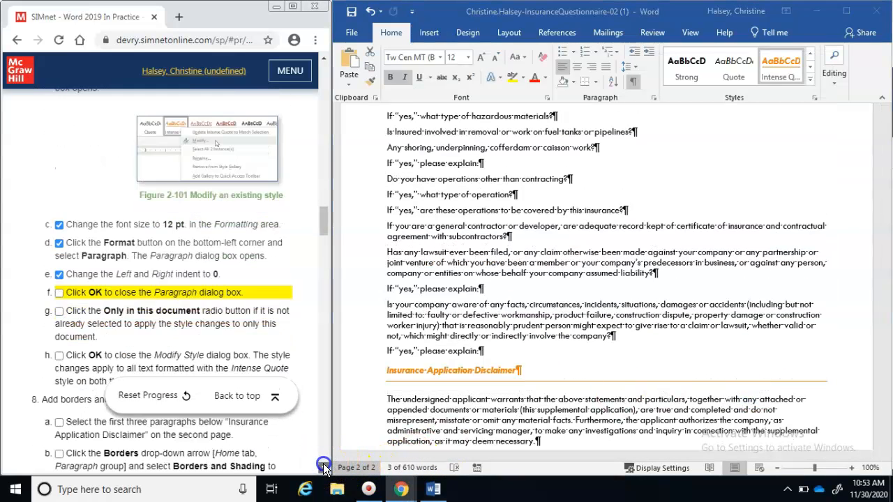
click(324, 468)
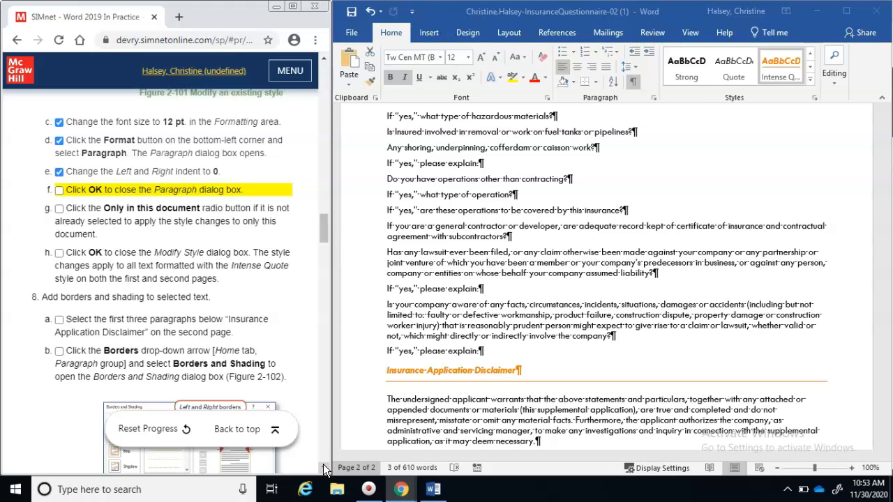
Reopen Modify Style for Intense Quote and keep the changes in this document only
click(809, 82)
click(809, 82)
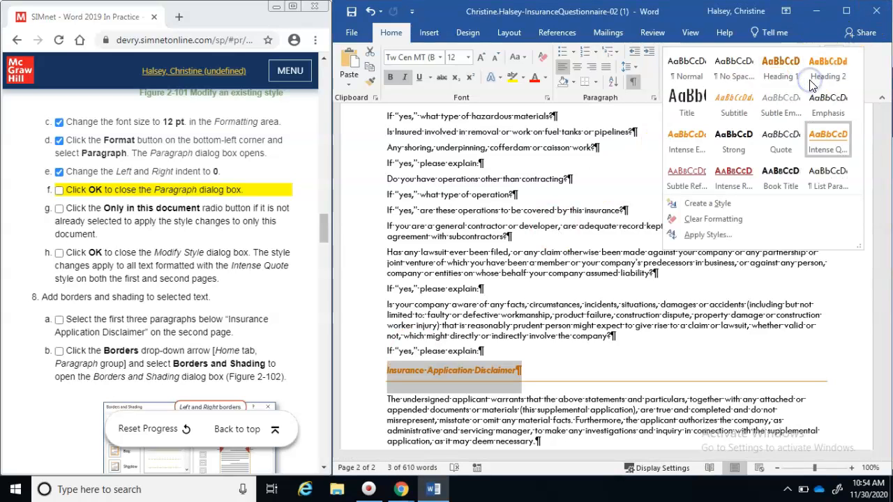
right_click(821, 143)
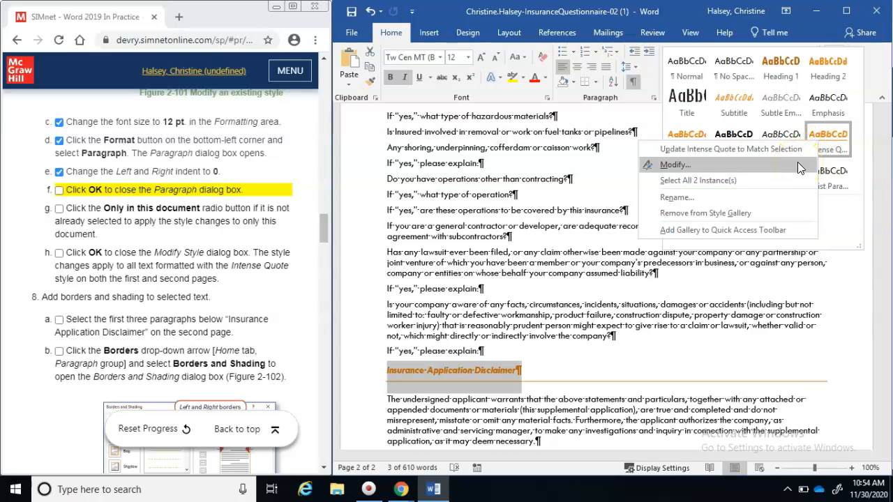
click(798, 164)
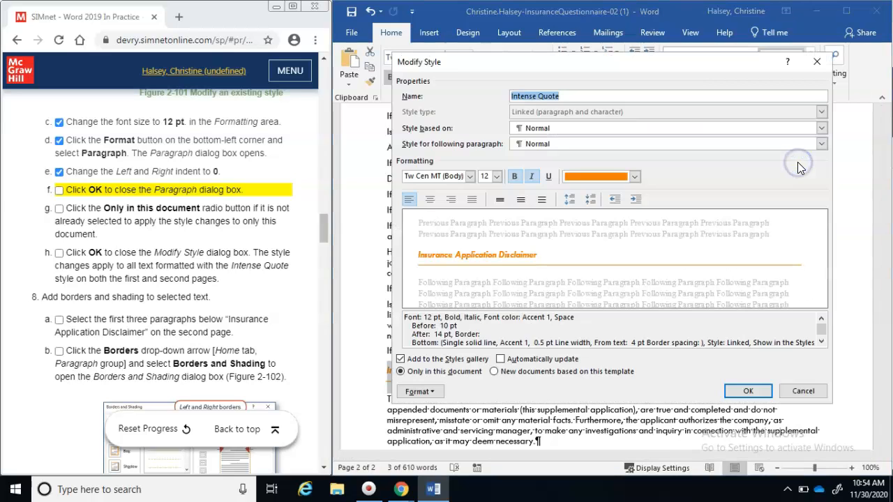
click(401, 372)
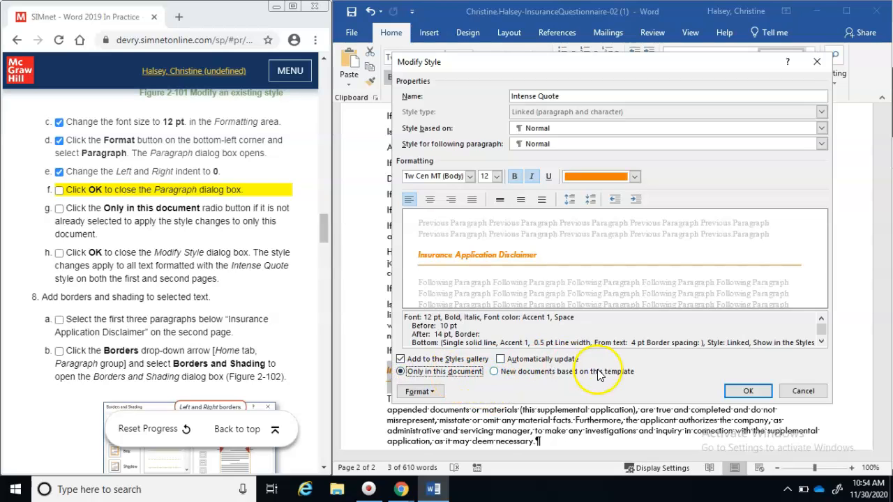
click(749, 391)
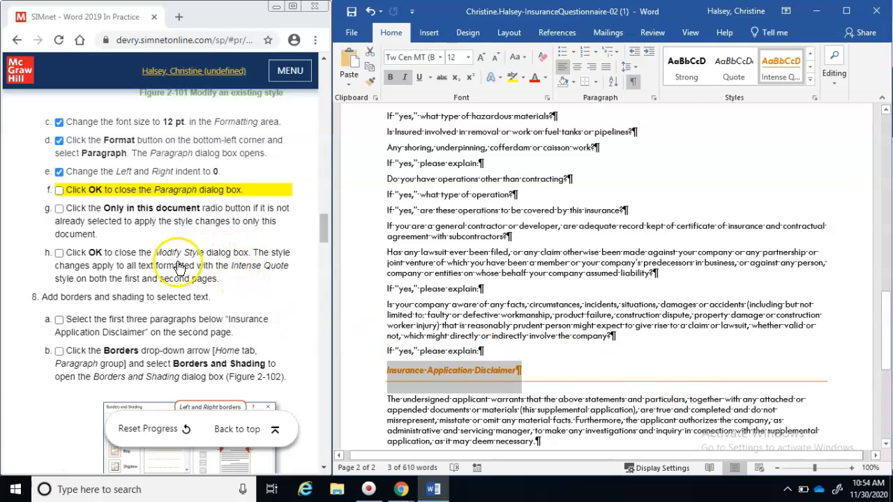
Select the three paragraphs below the disclaimer heading on page 2, ticking off finished steps
click(59, 191)
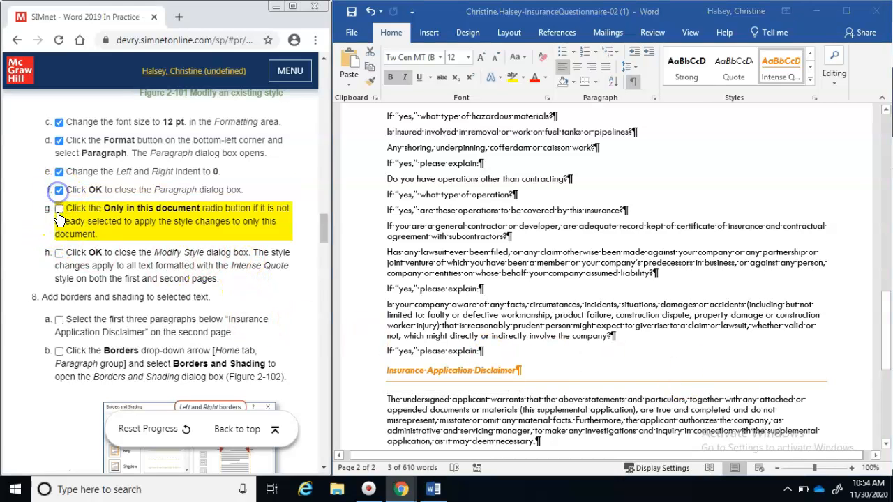
click(59, 211)
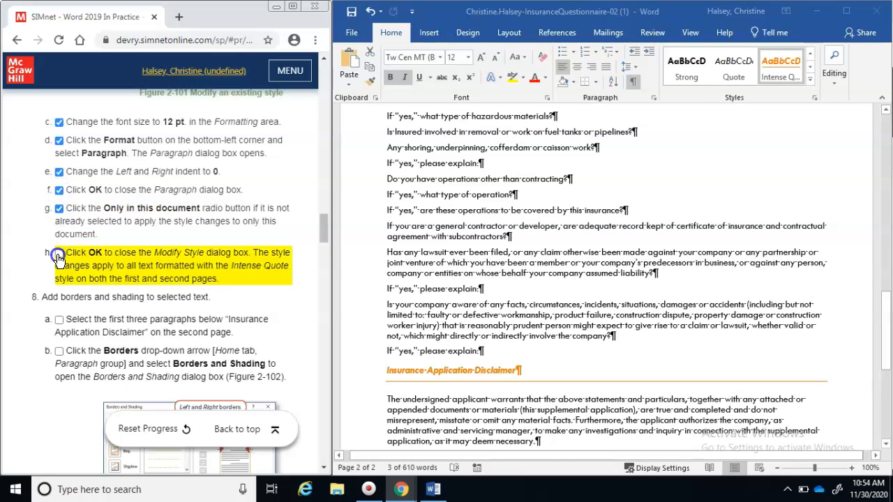
click(59, 258)
drag(321, 227, 322, 245)
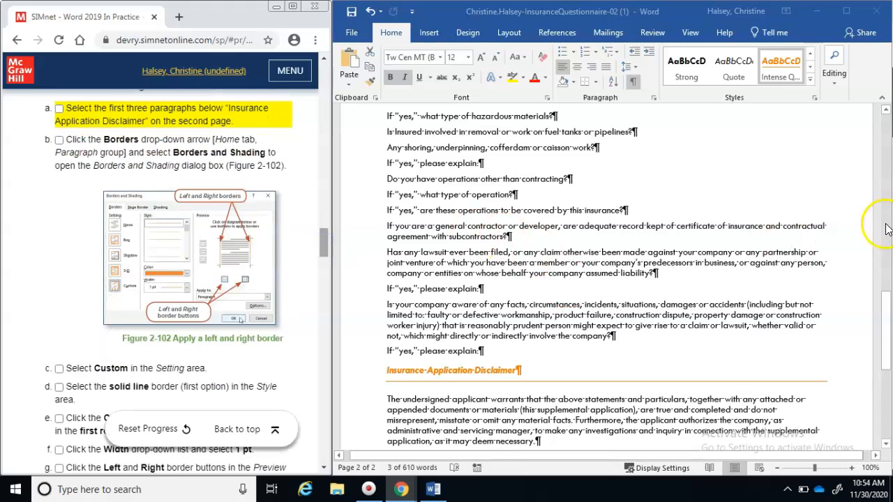
drag(886, 322, 886, 390)
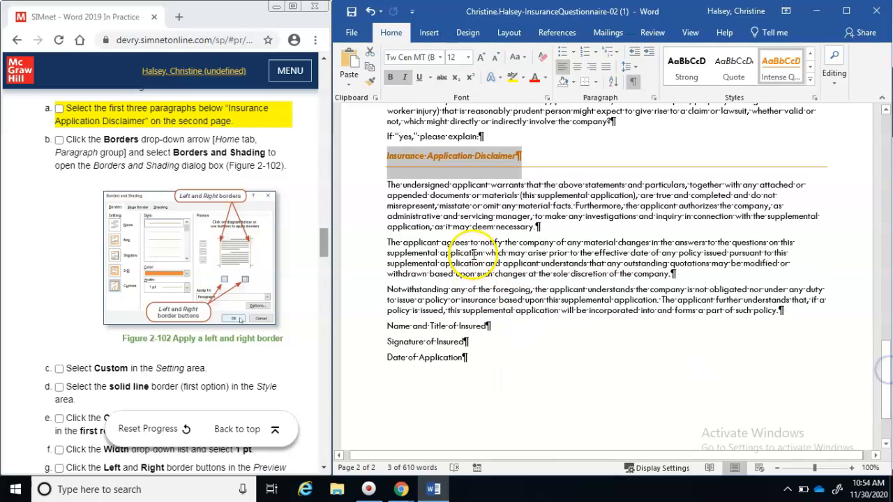
drag(388, 184, 822, 321)
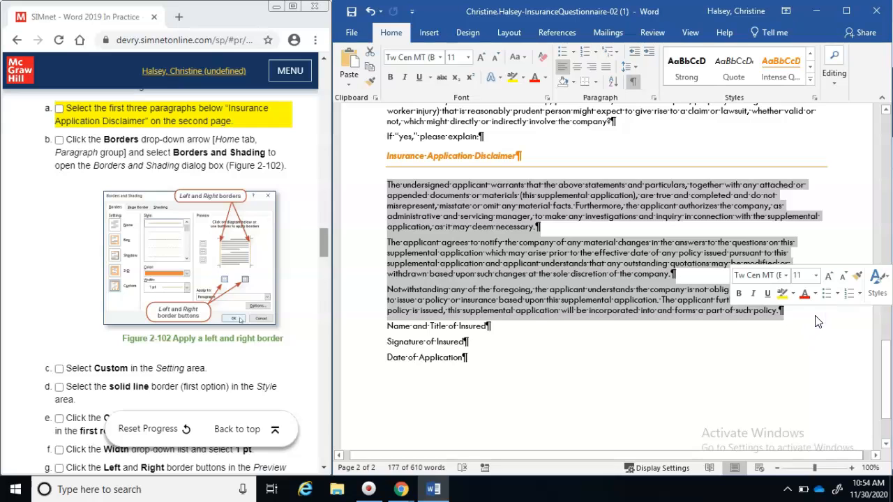
click(58, 109)
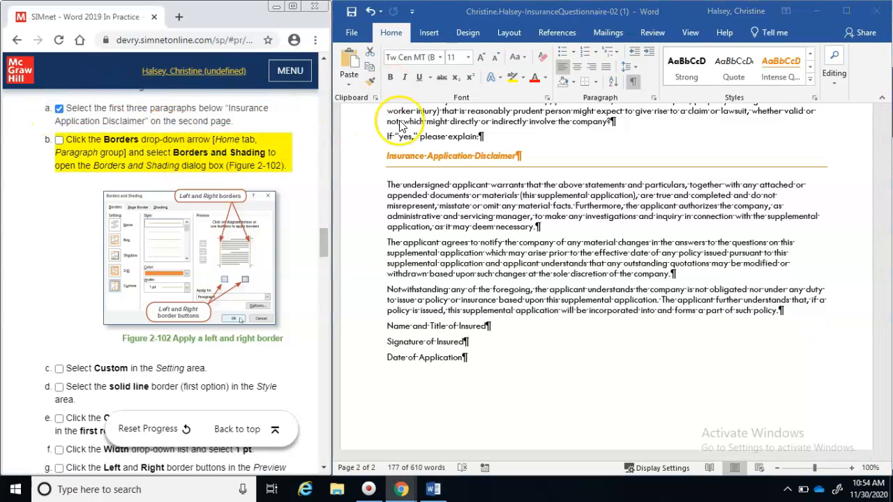
Open Borders and Shading for the three disclaimer paragraphs and choose the Custom setting
click(594, 86)
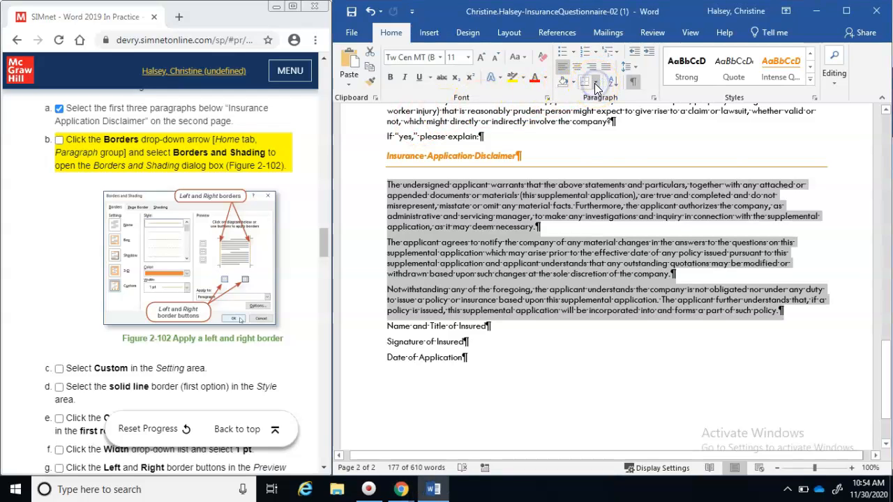
click(596, 85)
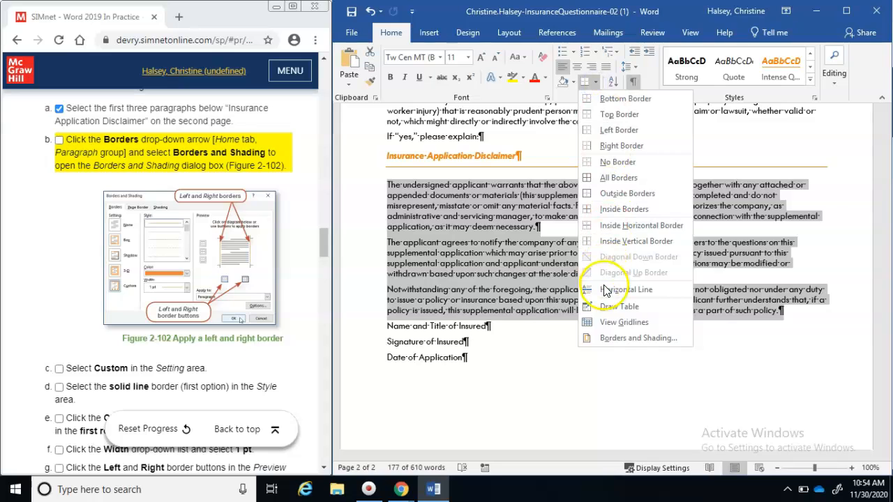
click(608, 339)
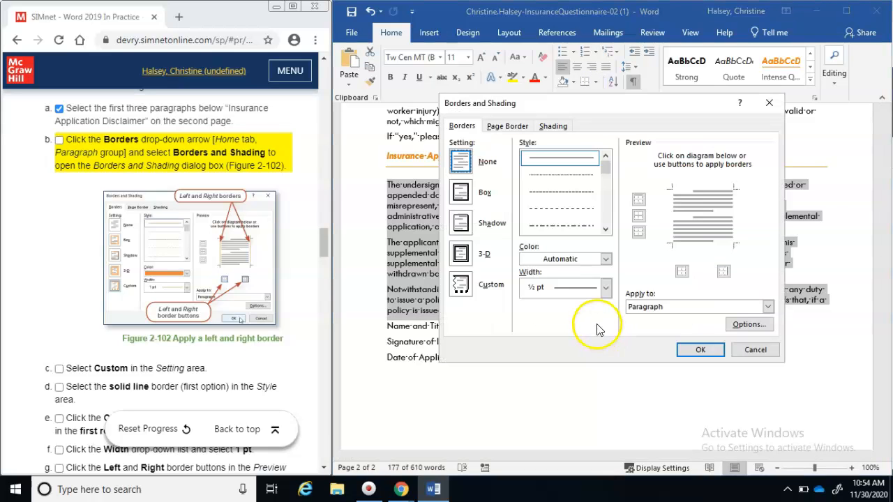
click(489, 288)
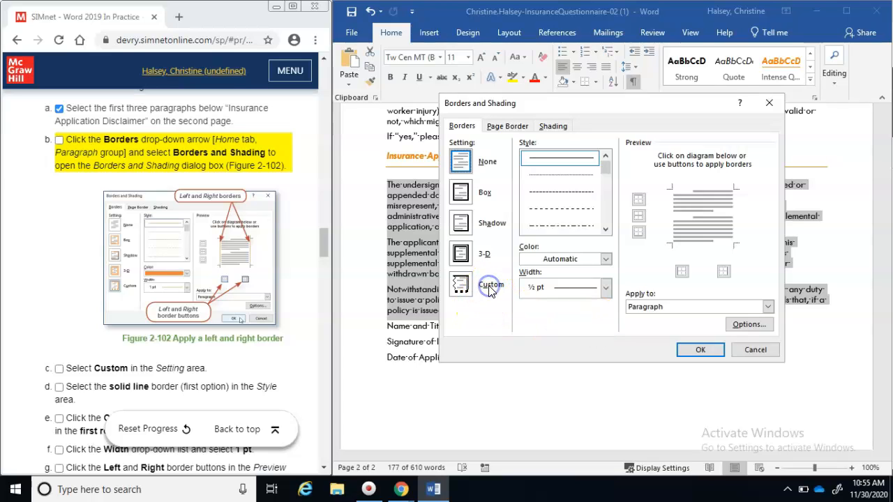
click(459, 285)
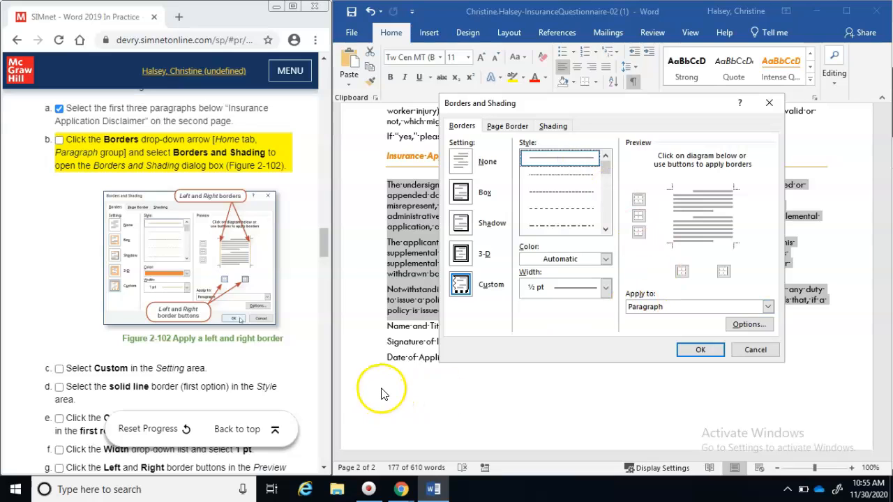
Check off SIMnet steps b–d for opening borders, Custom setting and solid line style
click(58, 368)
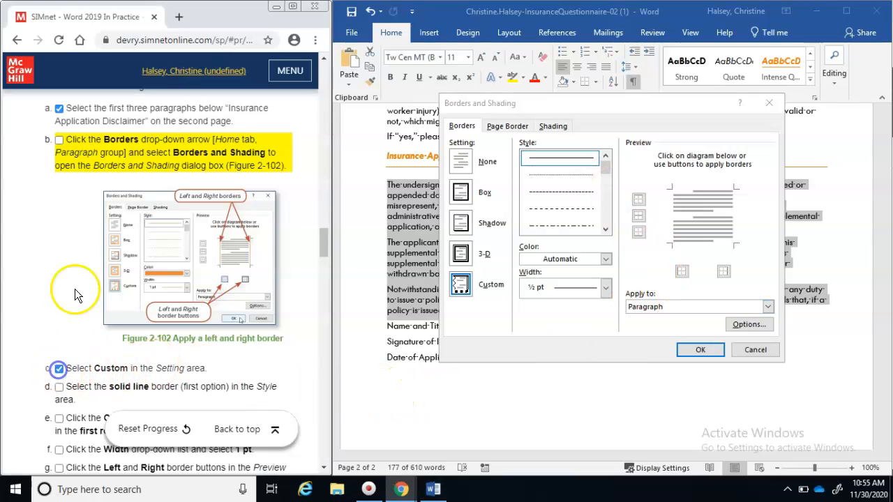
click(59, 139)
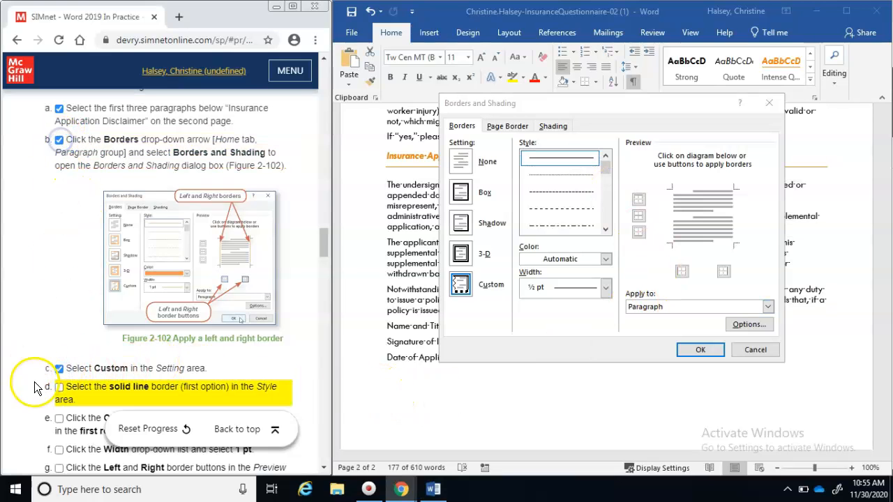
click(58, 386)
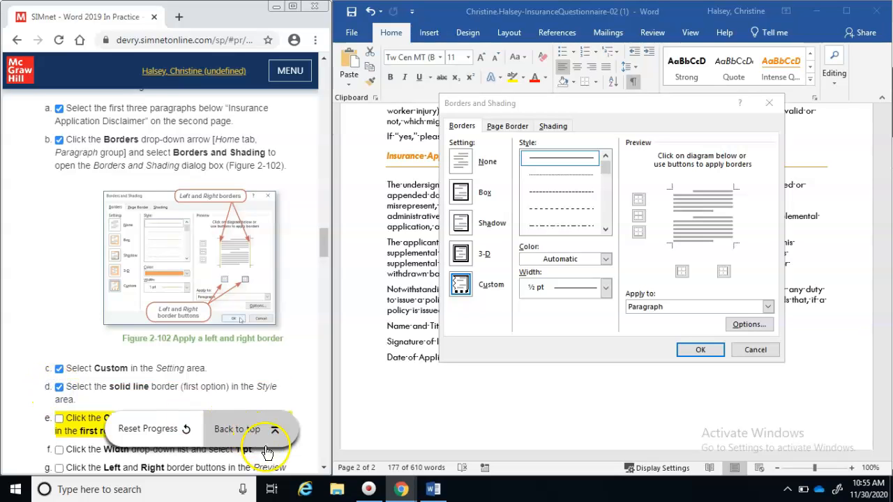
scroll(323, 468, down, 5)
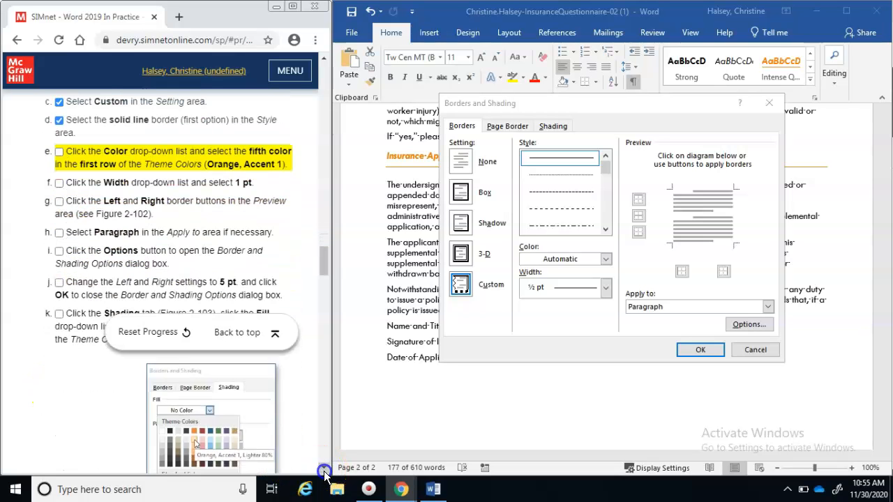
Give the disclaimer paragraphs 1 pt Orange, Accent 1 borders on the left and right only
click(605, 259)
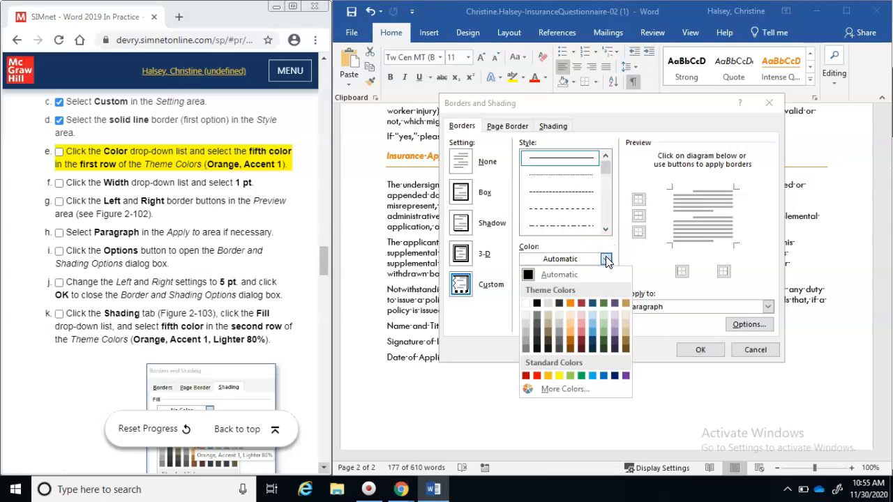
click(571, 302)
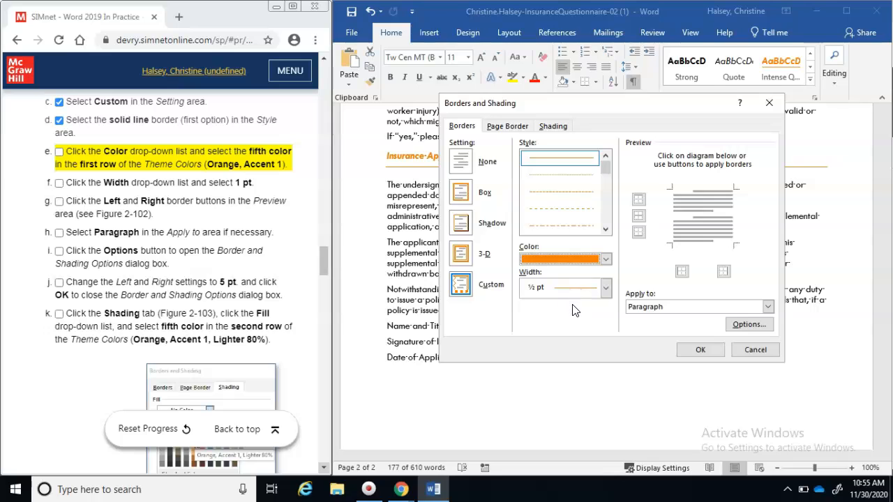
click(605, 289)
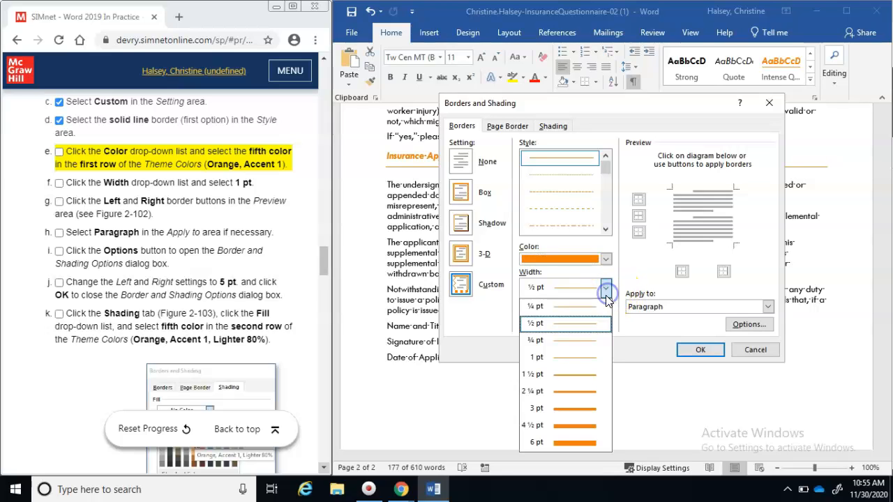
click(580, 359)
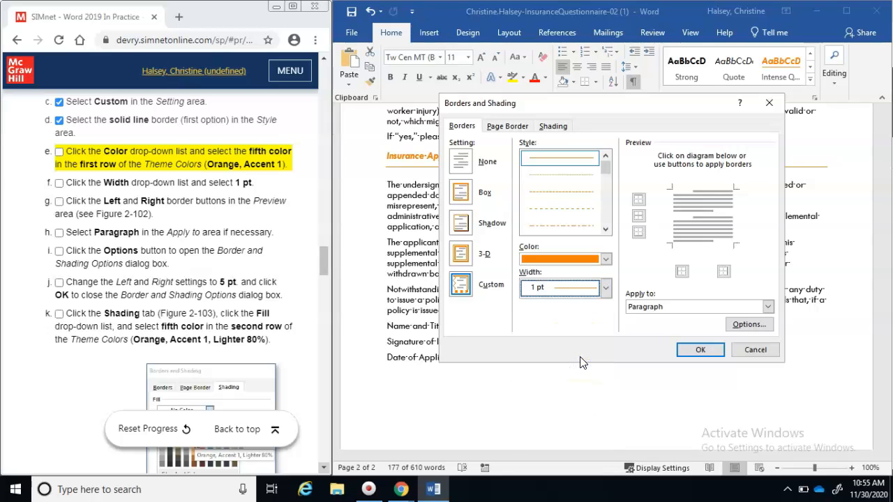
click(674, 240)
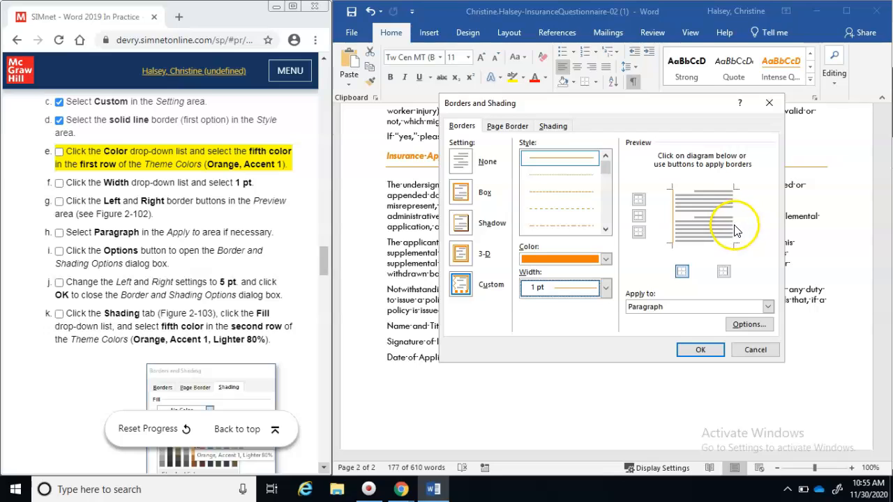
click(733, 231)
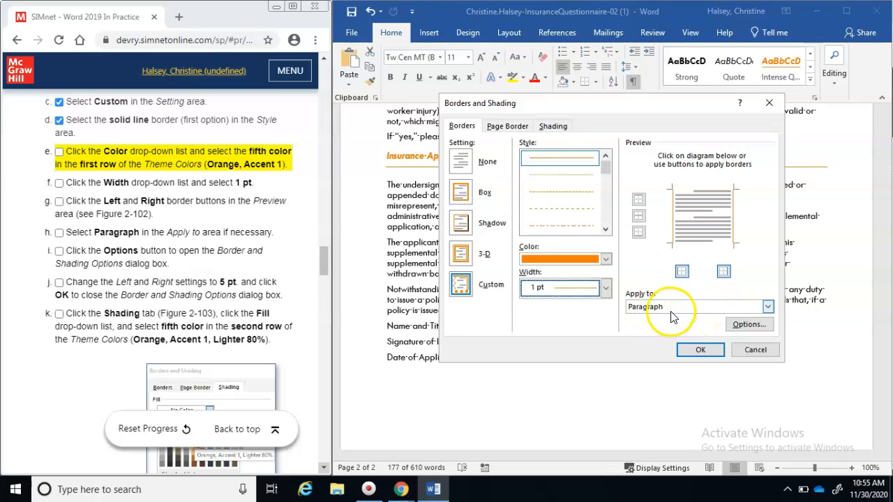
Check off SIMnet steps e–h for border colour, width, sides and apply-to-paragraph
click(58, 152)
click(58, 183)
click(58, 200)
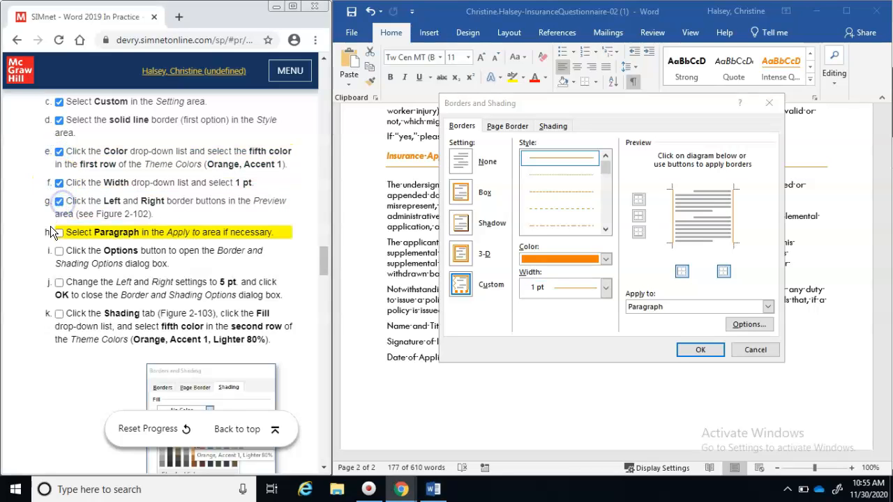
click(58, 232)
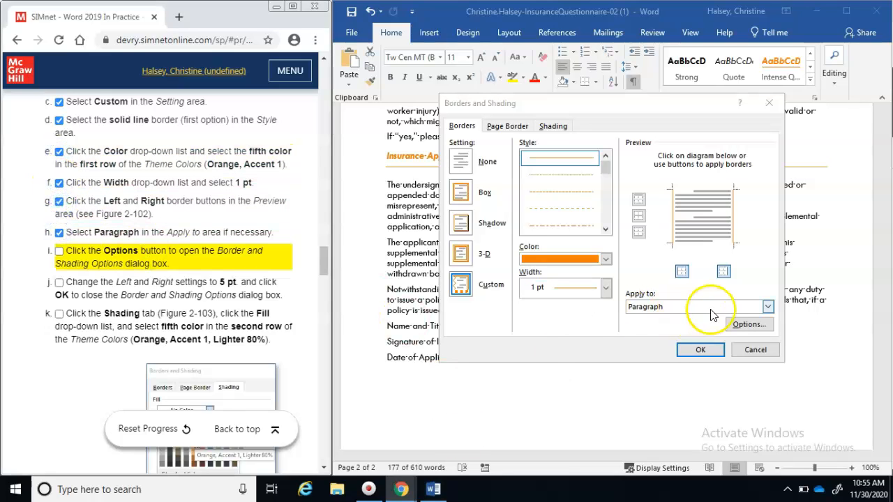
Set the border's left and right spacing from text to 5 pt, then tick SIMnet steps i–j
click(745, 326)
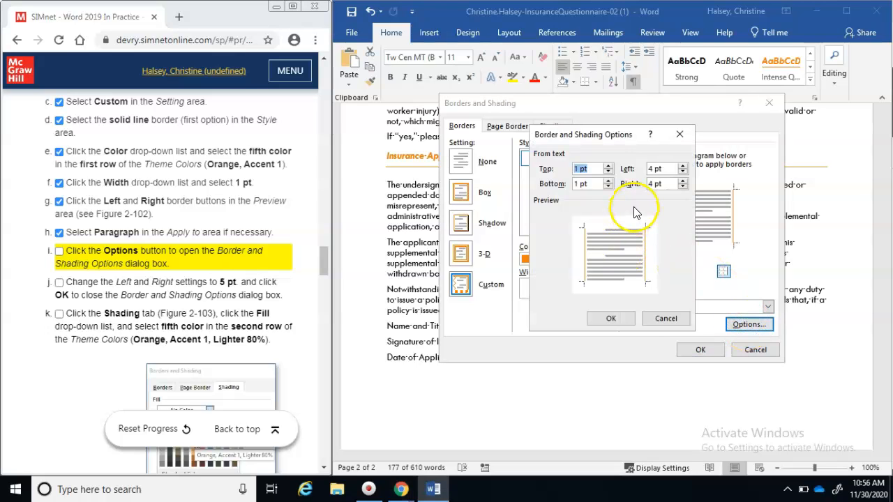
click(683, 166)
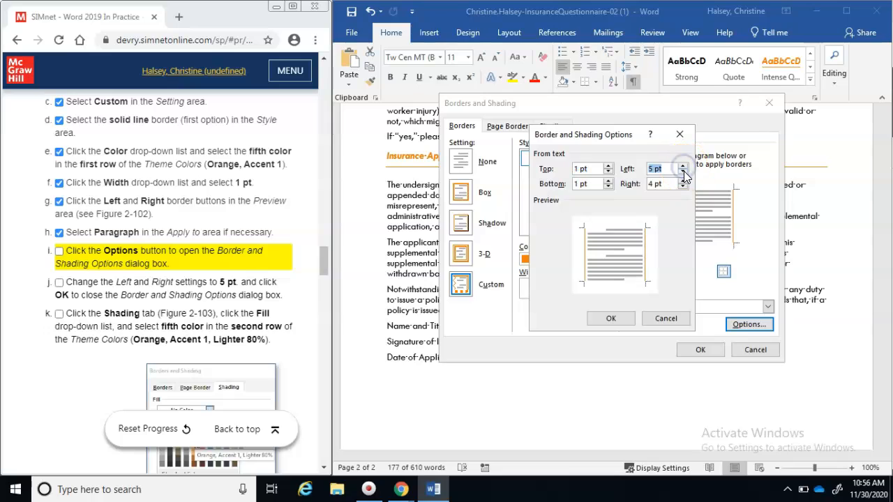
click(683, 180)
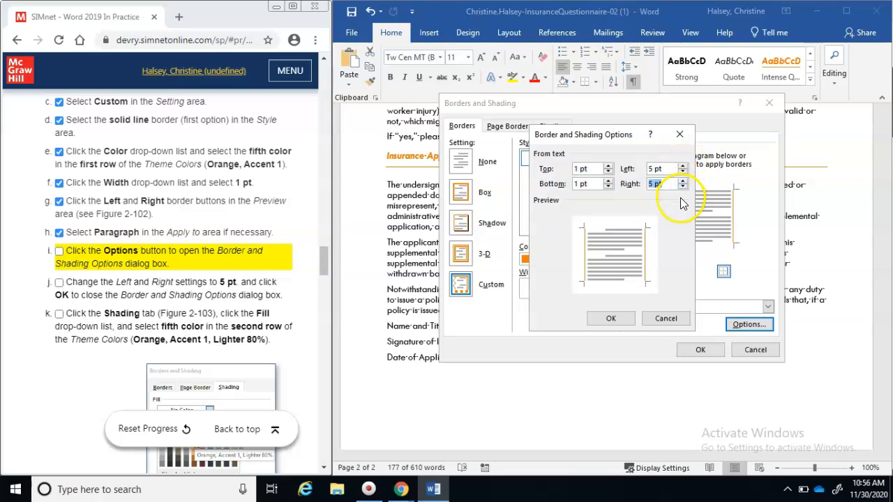
click(610, 320)
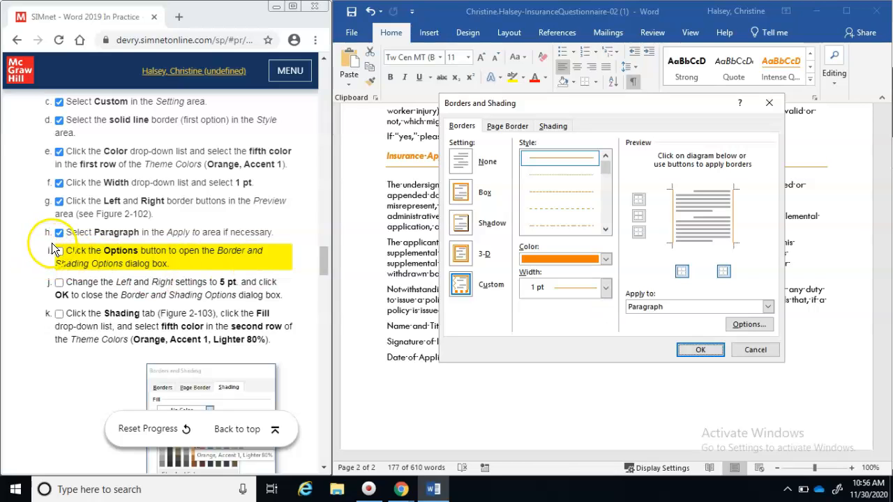
click(58, 251)
click(60, 282)
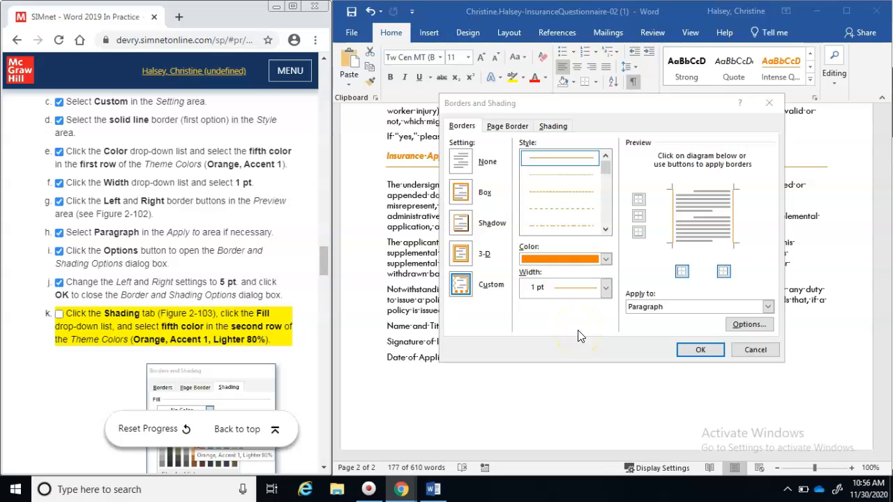
Fill the disclaimer paragraphs with Orange, Accent 1, Lighter 80% shading and tick SIMnet step k
click(554, 125)
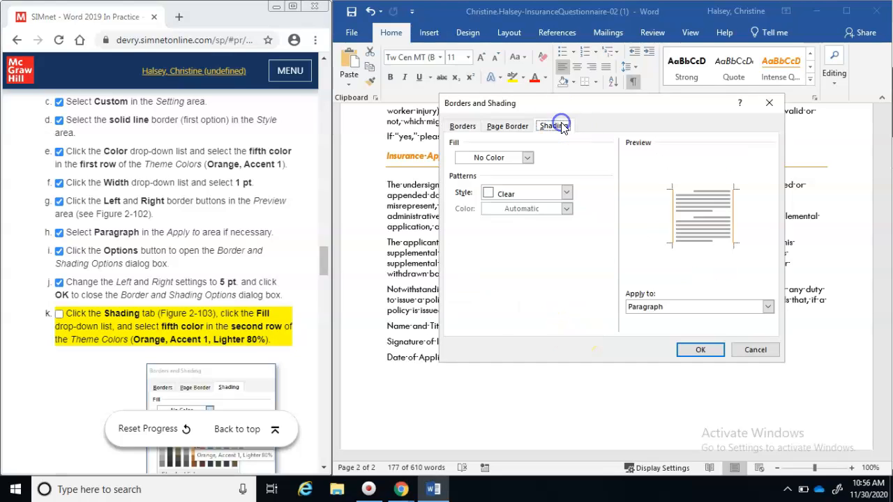
click(528, 159)
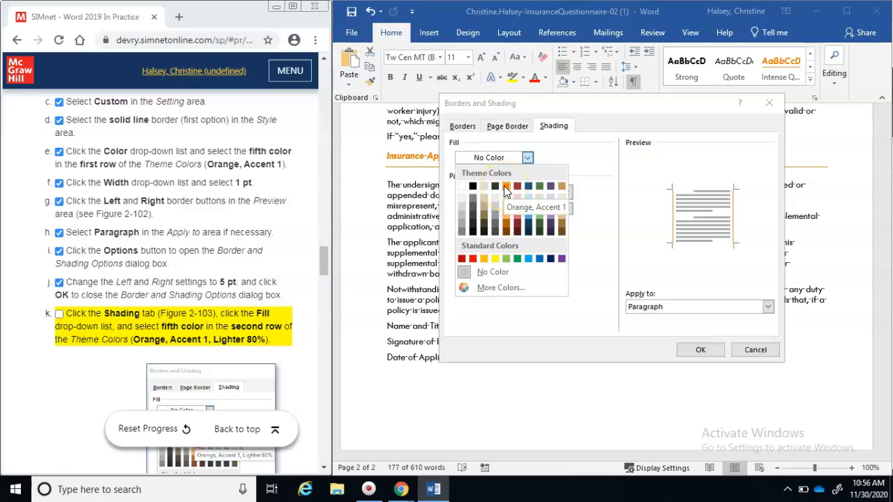
click(505, 186)
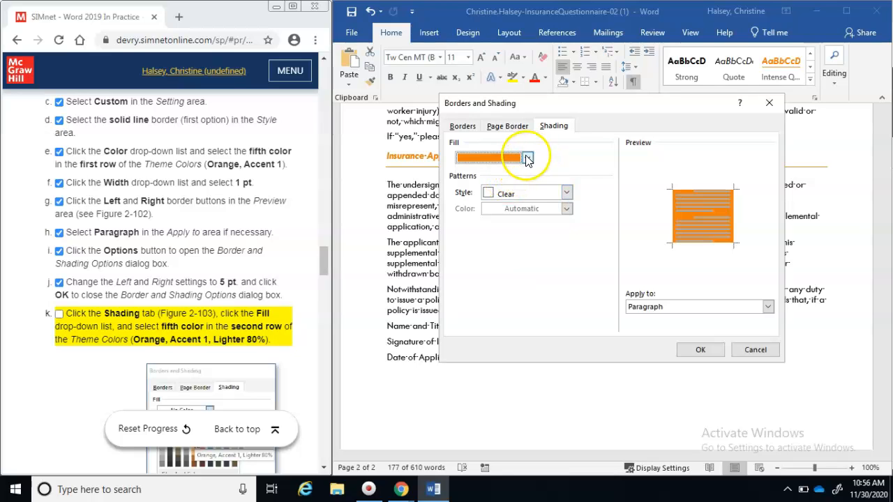
click(528, 158)
click(505, 197)
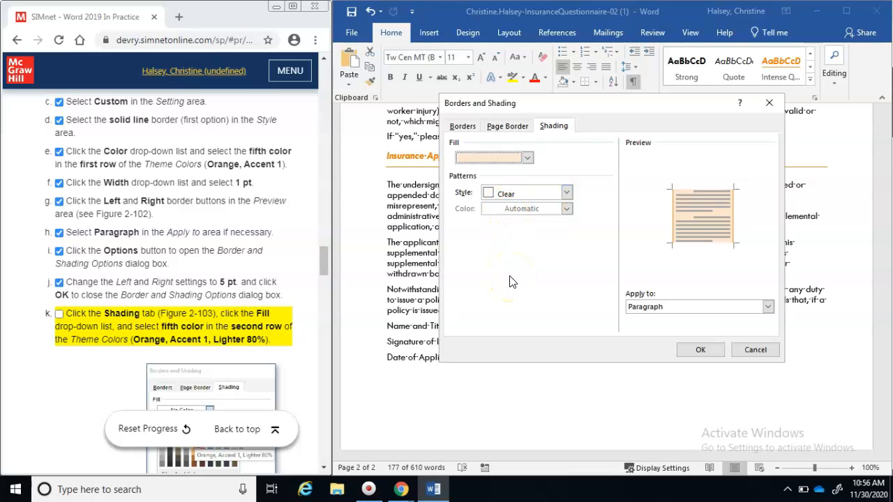
click(695, 349)
click(58, 320)
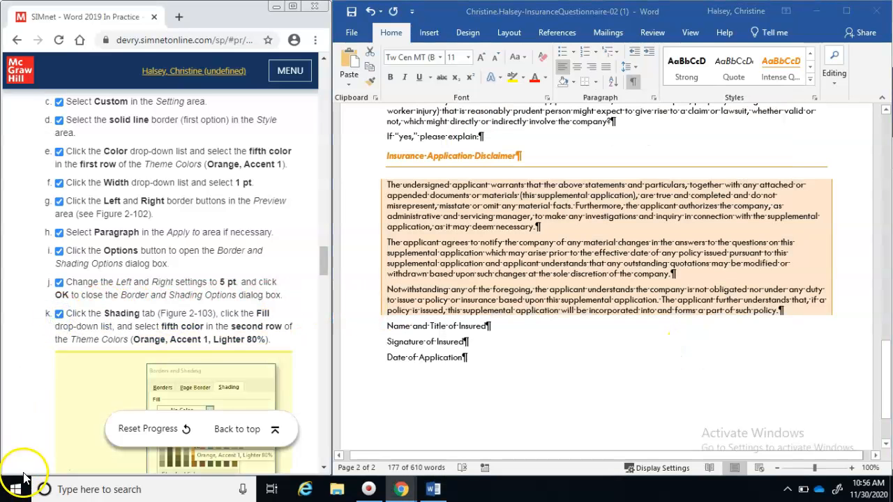
Tick the last borders step, then select the Name, Signature and Date lines on page 2
drag(323, 265, 326, 298)
click(58, 143)
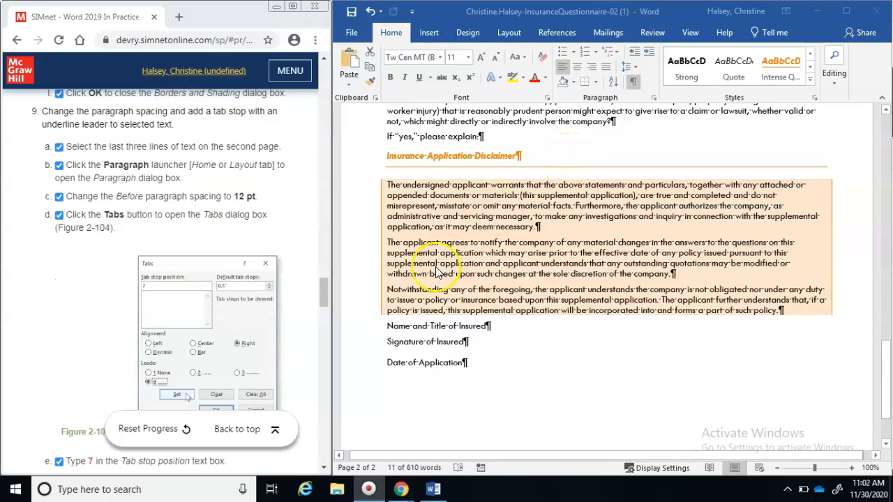
drag(389, 368, 399, 329)
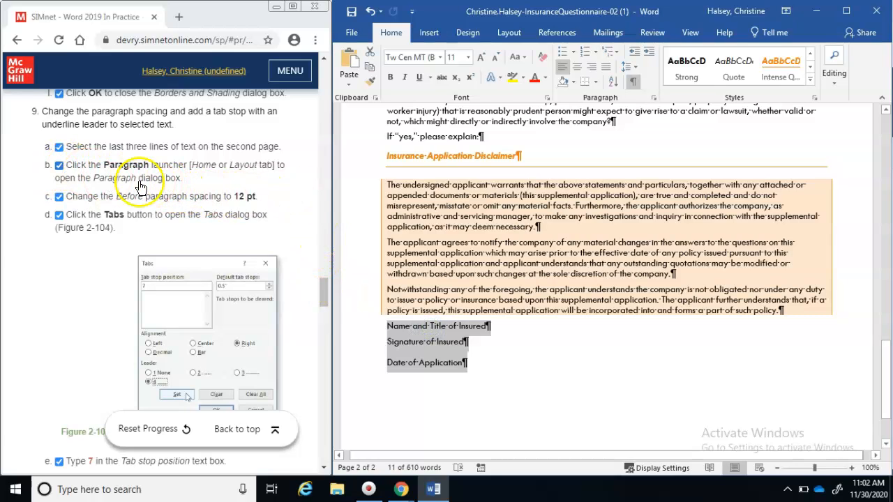
Give the three signature lines 12 pt spacing before
click(653, 101)
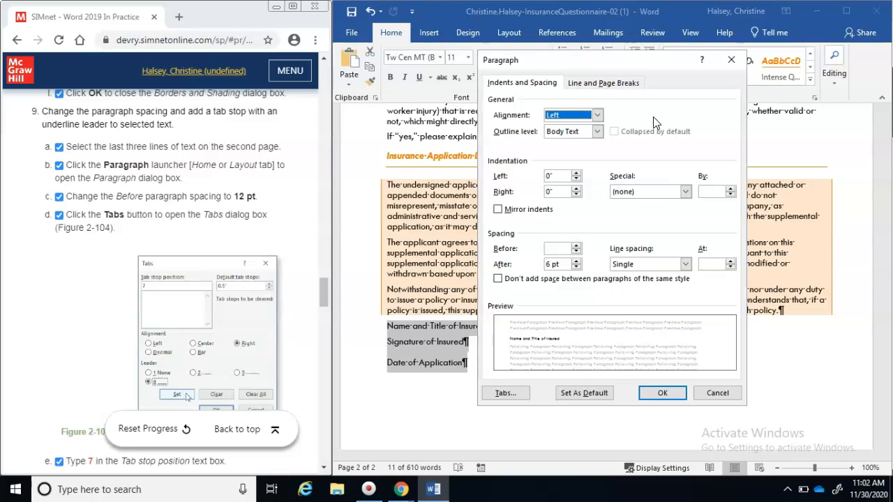
click(576, 247)
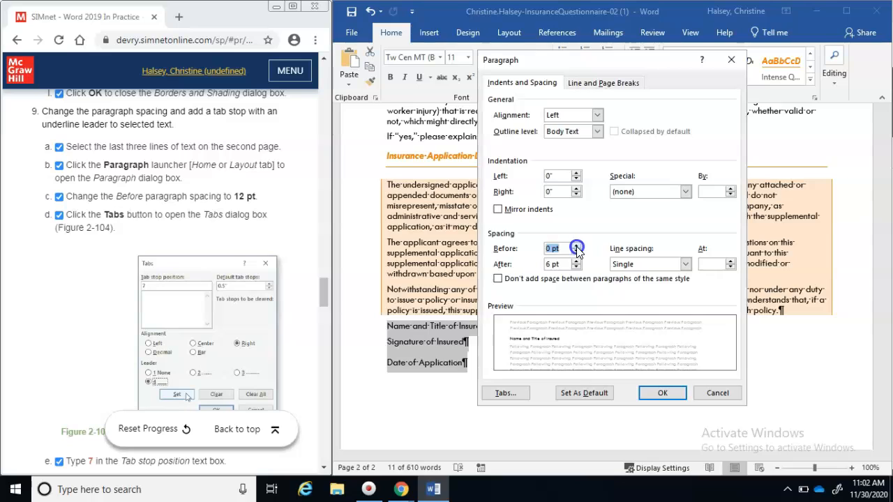
click(576, 247)
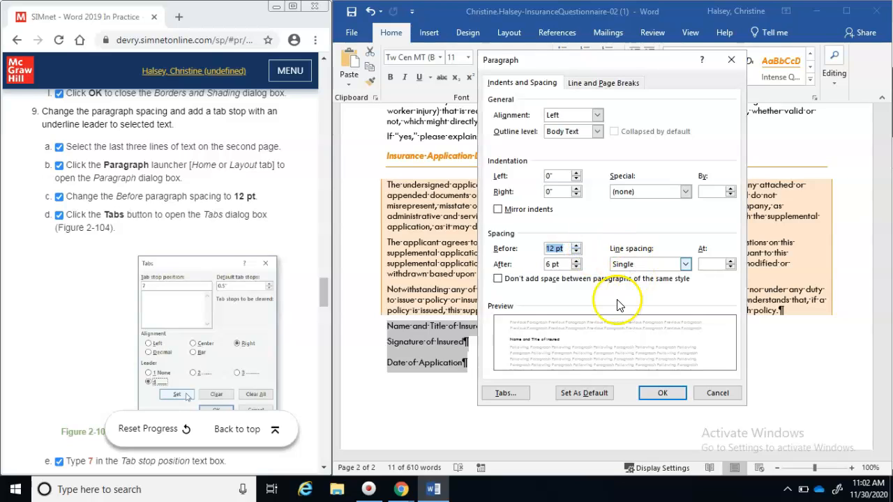
Add a 7" right-aligned tab stop with a solid underline leader to the signature lines
click(503, 393)
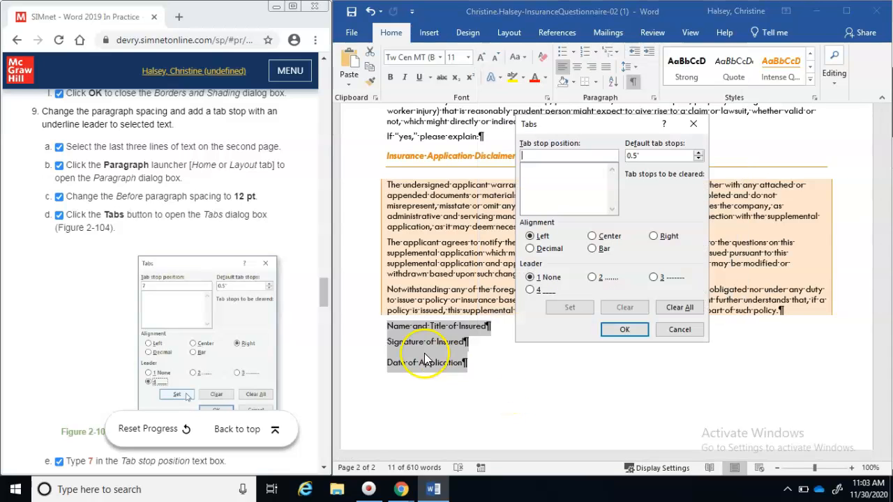
drag(322, 292, 318, 314)
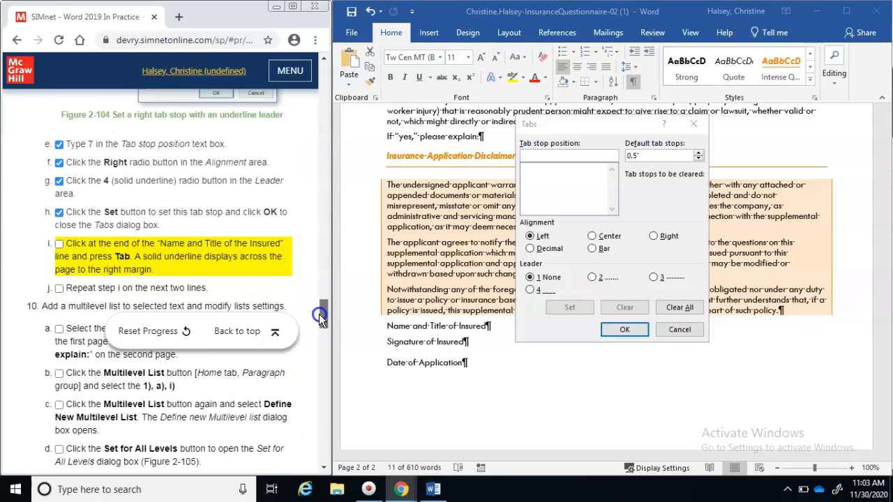
click(566, 156)
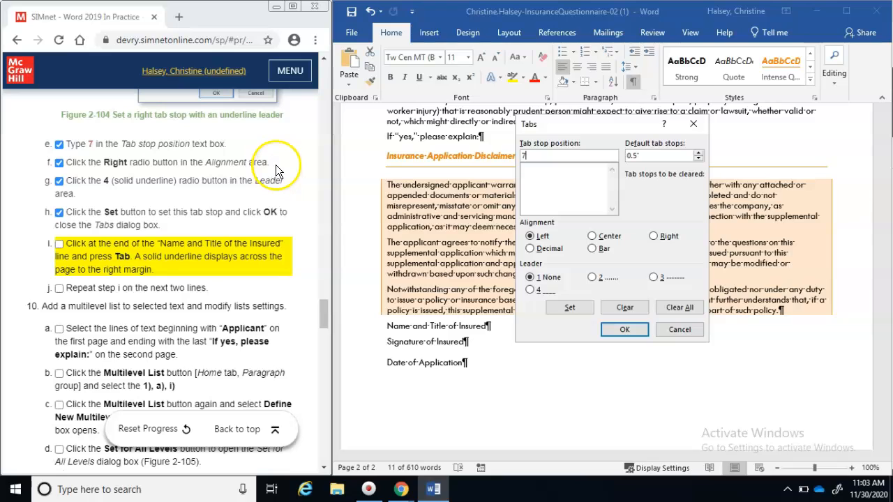
click(654, 236)
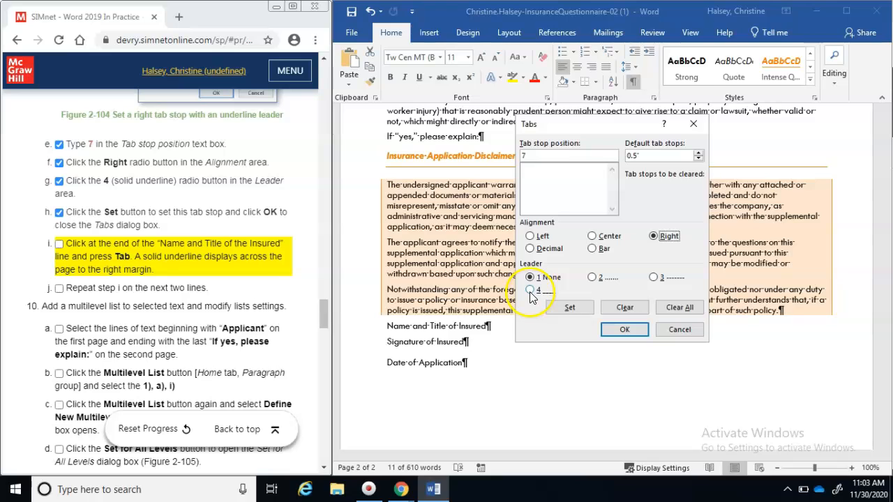
click(569, 308)
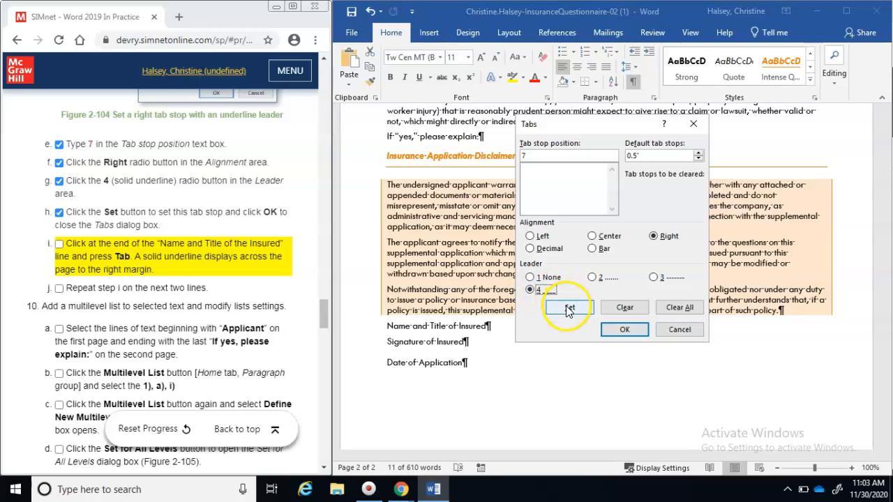
click(569, 309)
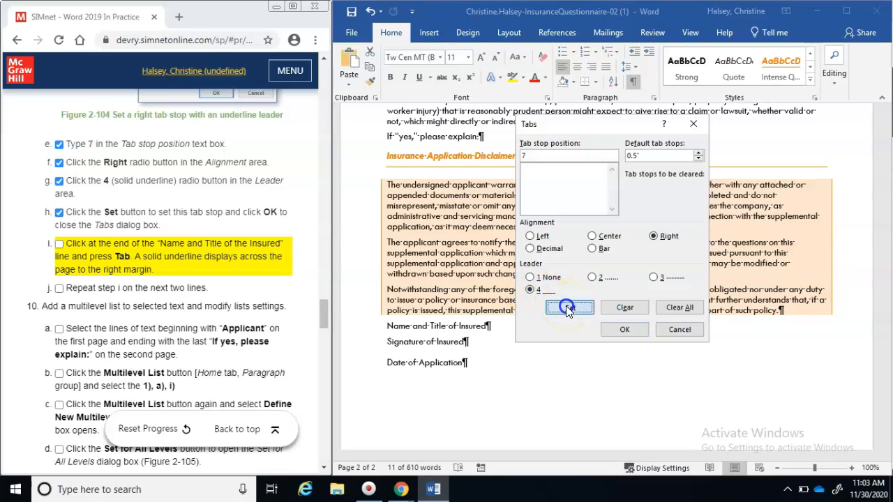
click(622, 316)
click(626, 330)
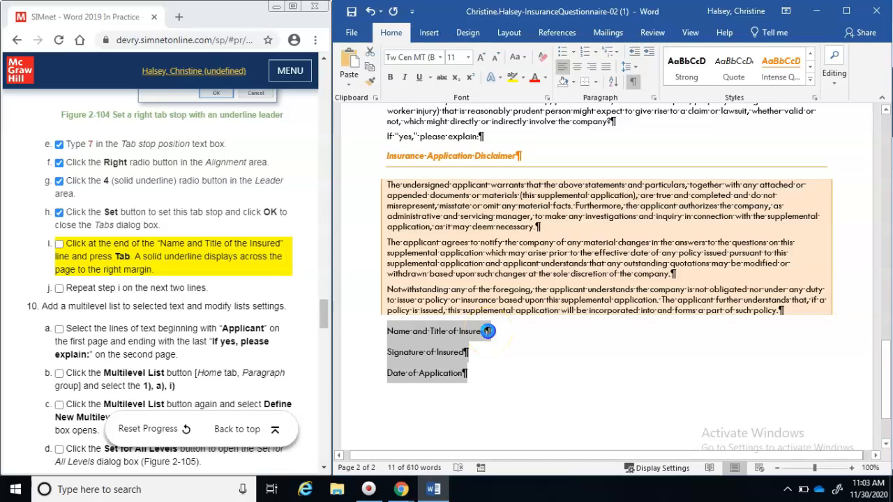
Add underlined tabs after Name and Title of Insured, Signature of Insured and Date of Application
click(488, 331)
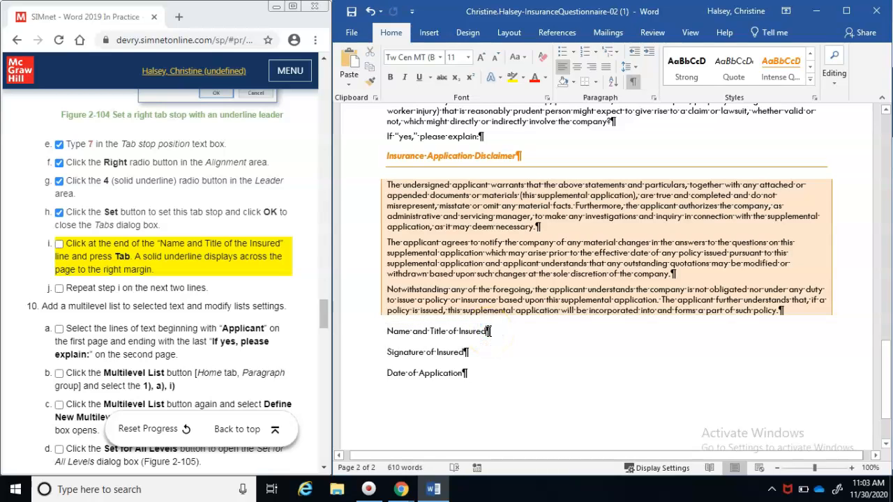
key(Tab)
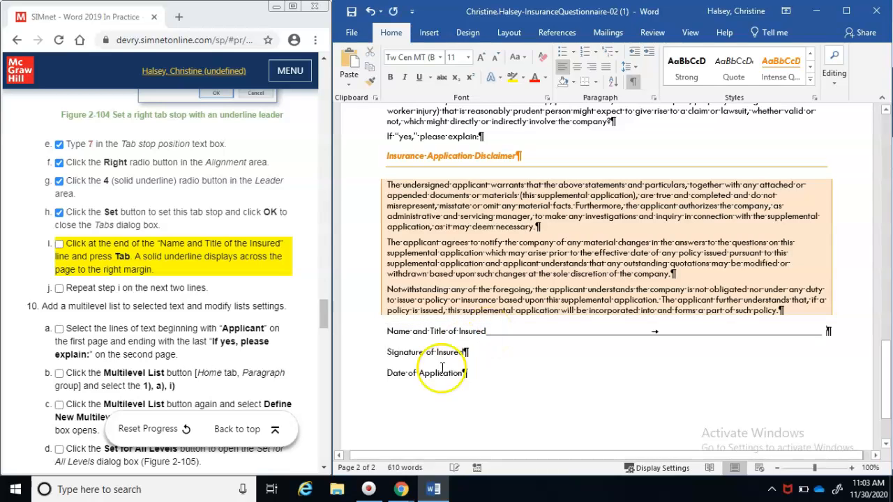
click(466, 352)
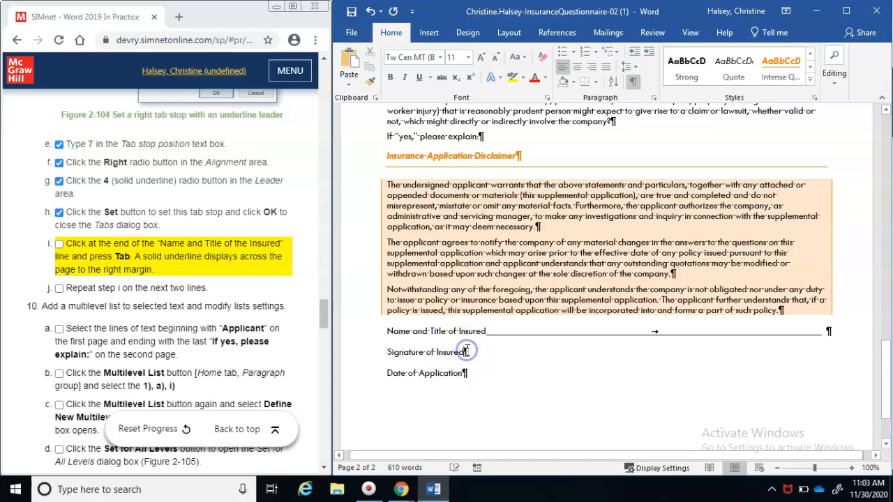
key(Tab)
click(464, 374)
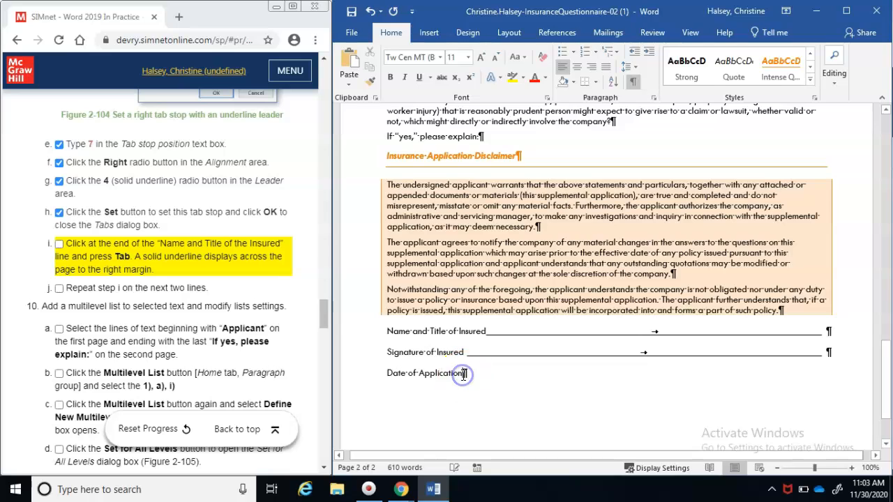
key(Tab)
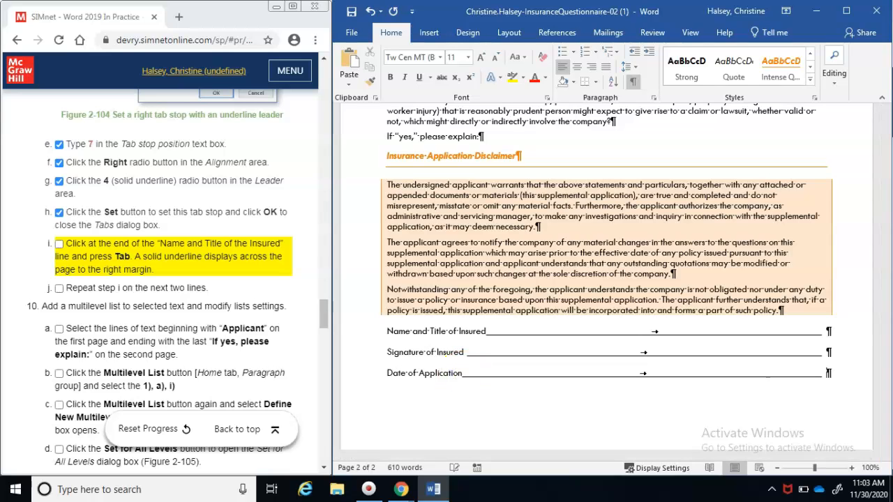
Check off SIMnet steps 9i and 9j for the underline tabs
click(60, 245)
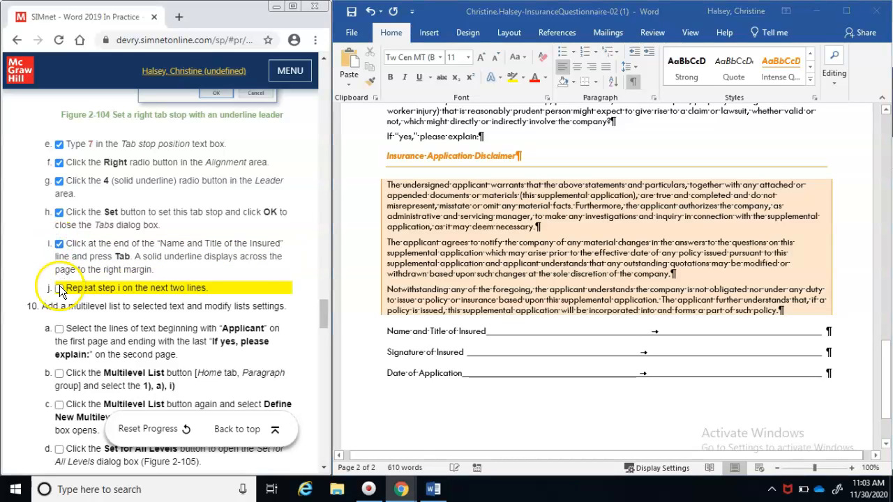
click(59, 289)
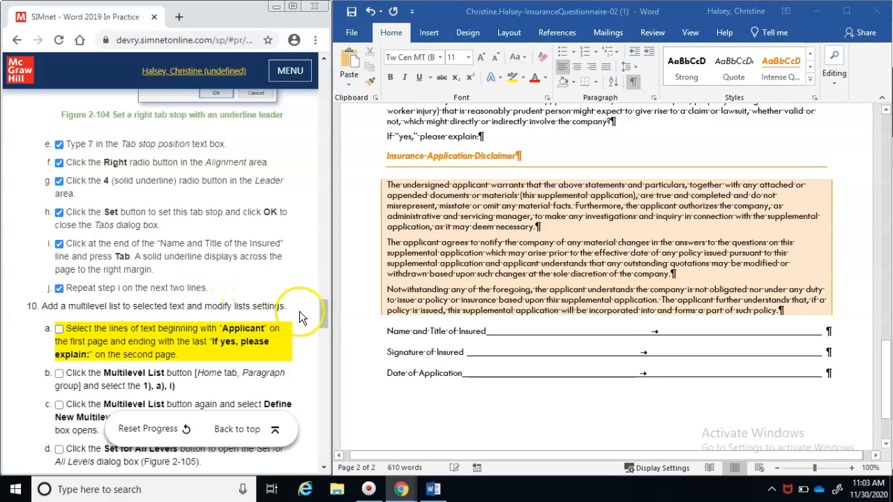
drag(325, 319, 324, 333)
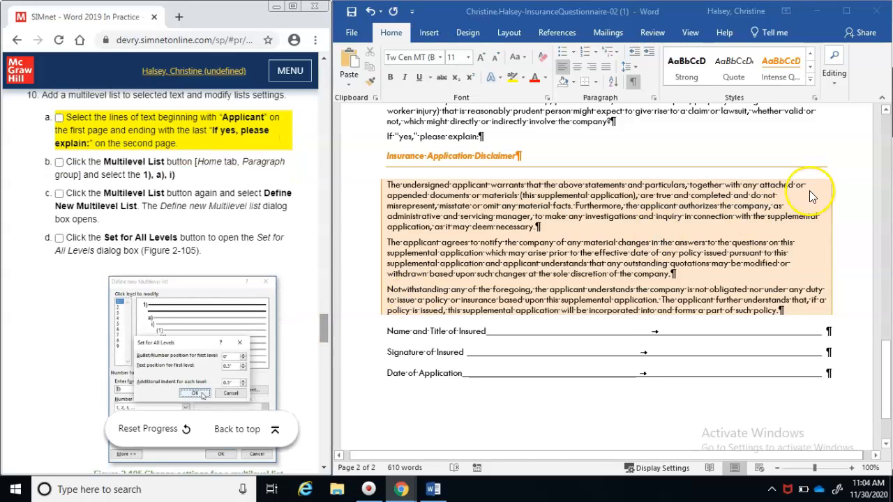
Select the questionnaire lines from Applicant onward and tick the selection step
click(887, 125)
click(887, 124)
click(887, 125)
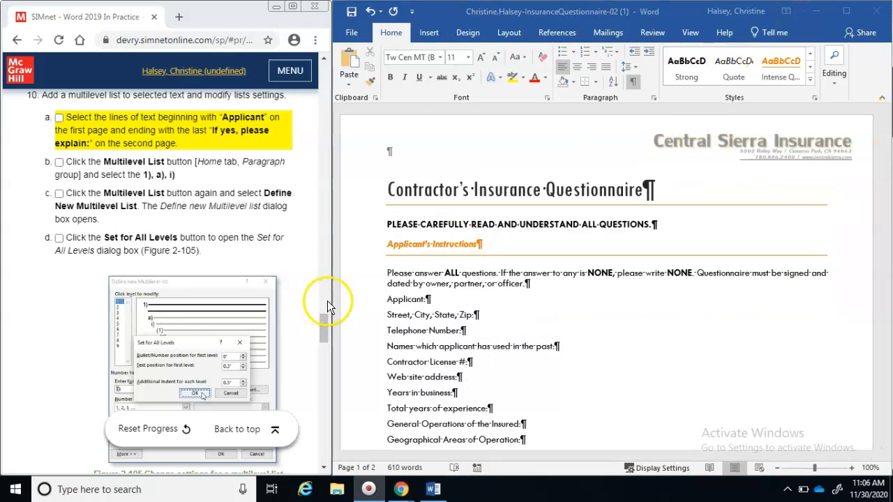
click(385, 302)
drag(391, 300, 499, 281)
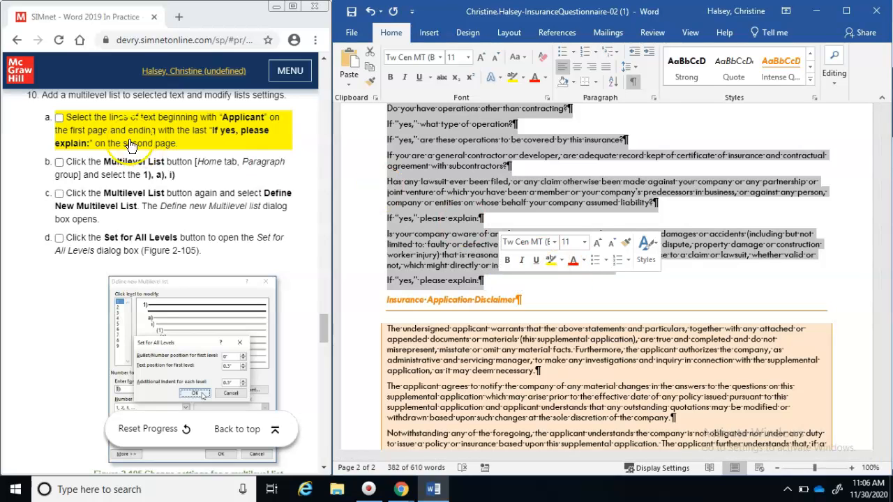
click(59, 120)
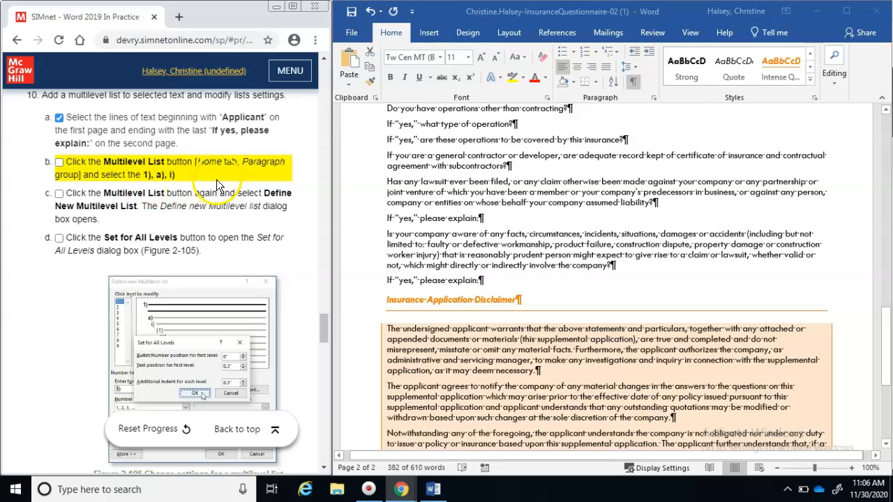
Apply the 1), a), i) multilevel list to the selected questions and tick that step
click(492, 244)
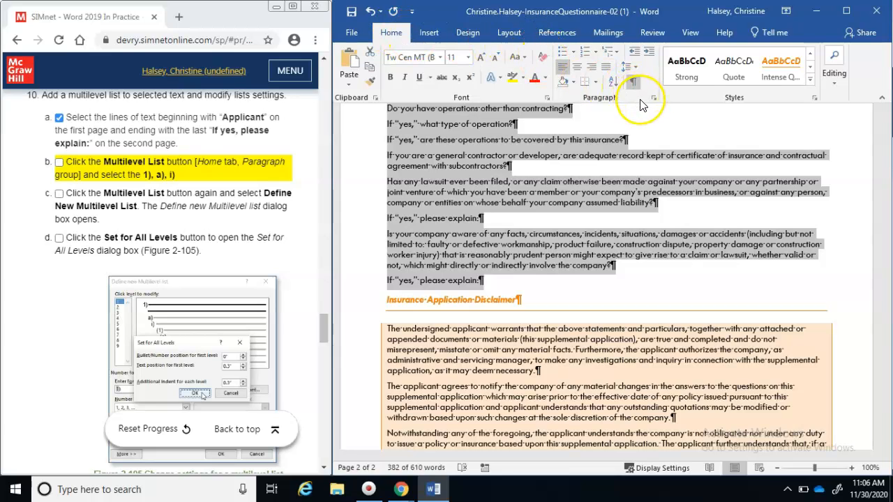
click(618, 51)
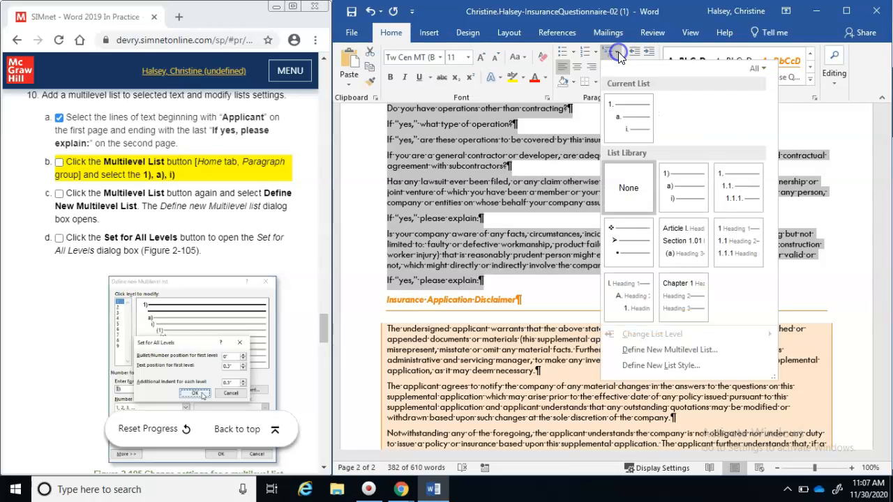
click(630, 123)
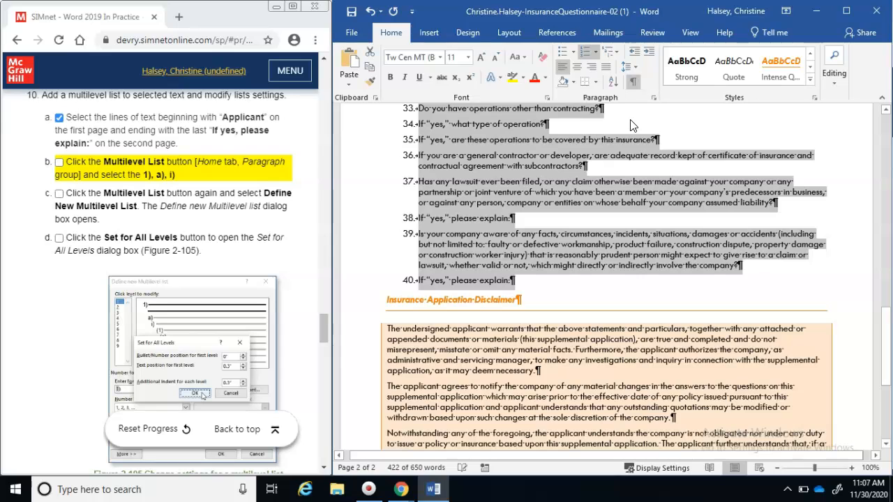
click(60, 166)
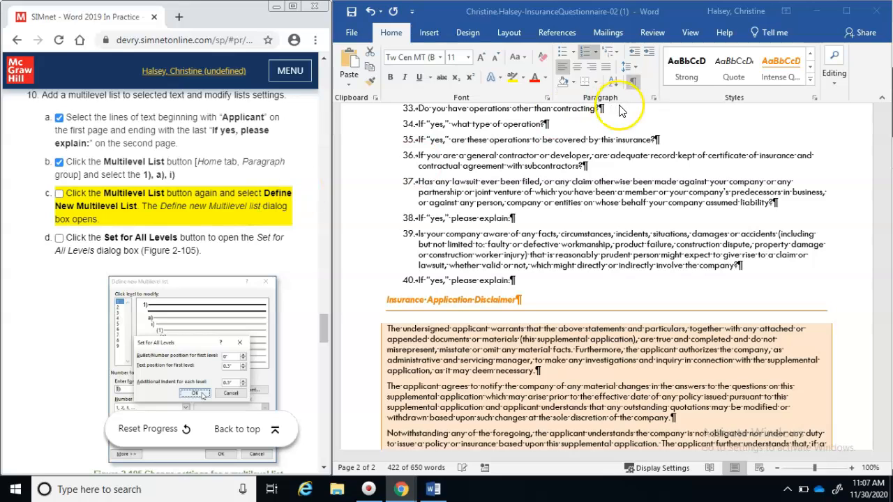
Start a new multilevel list definition and bring up Set for All Levels, ticking steps c–d
click(619, 53)
click(616, 52)
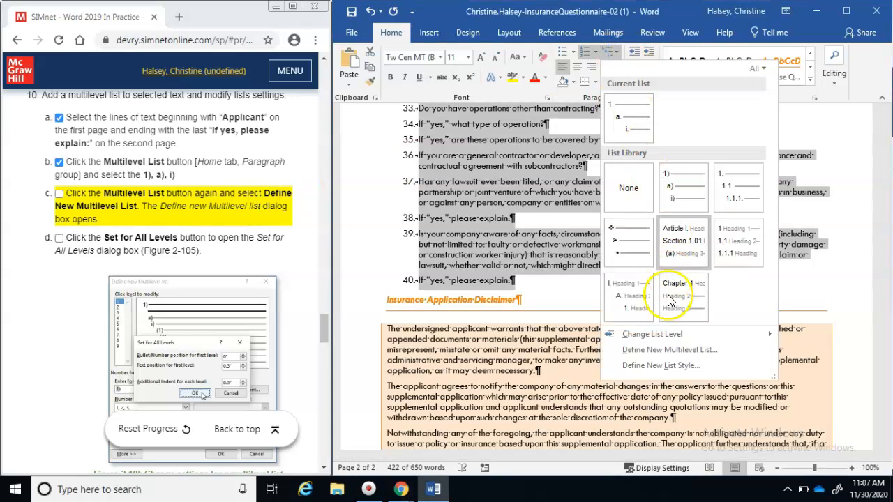
click(659, 349)
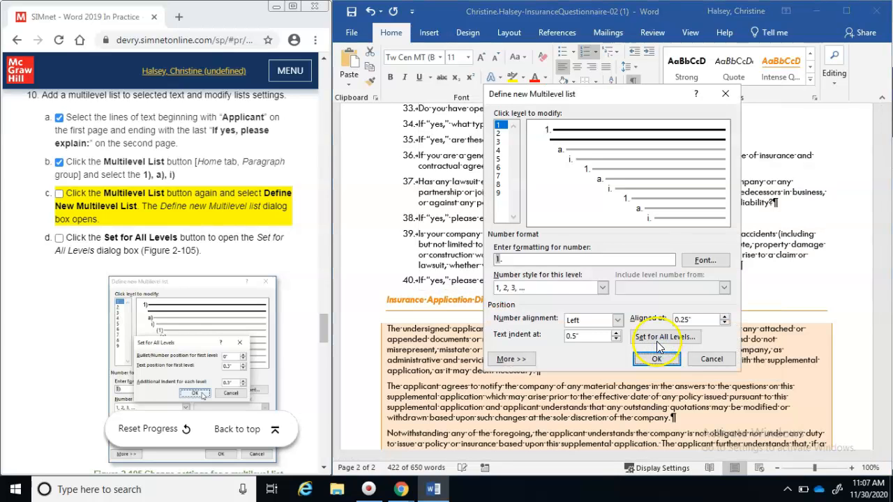
click(59, 194)
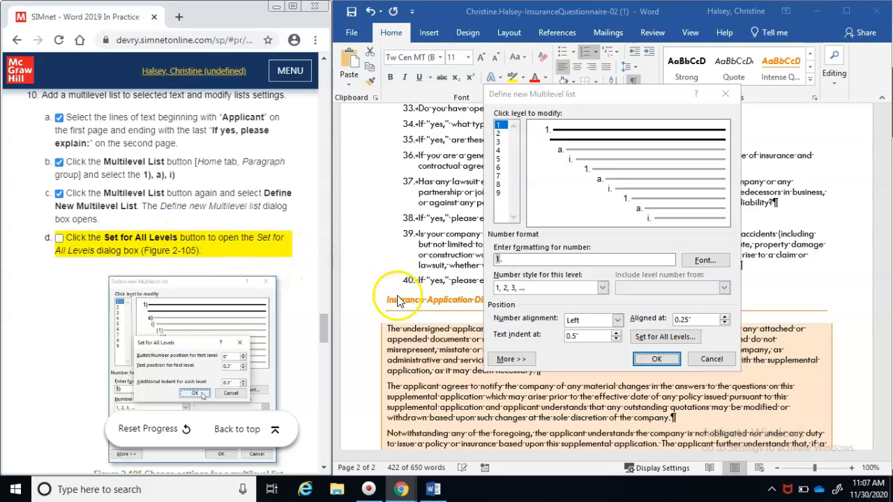
click(642, 338)
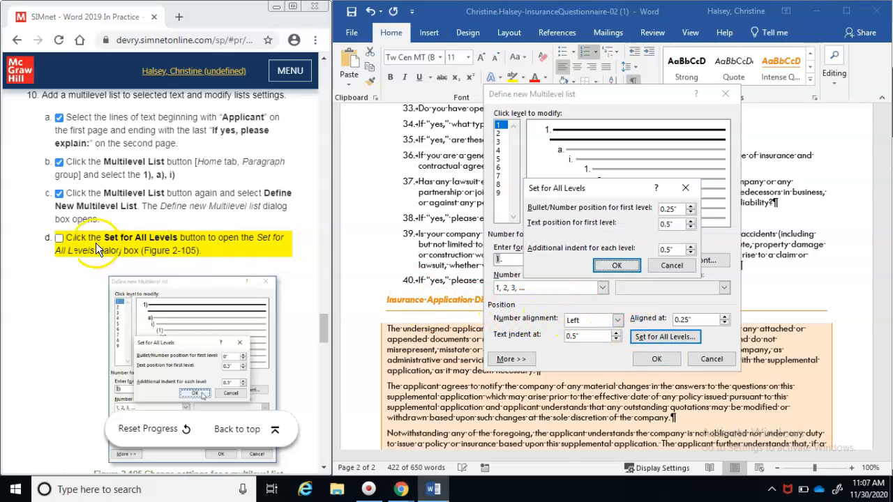
click(59, 238)
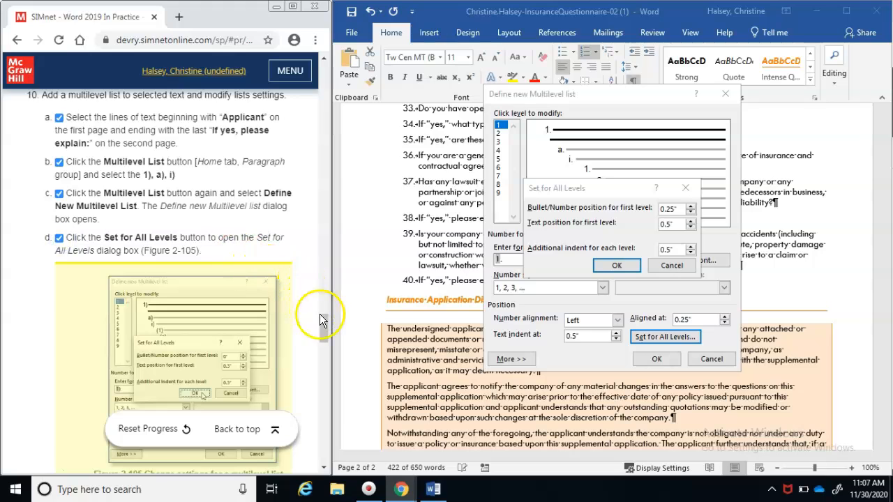
Set number position 0", text position 0.3" and 0.3" extra indent per level, then confirm
drag(323, 322, 323, 342)
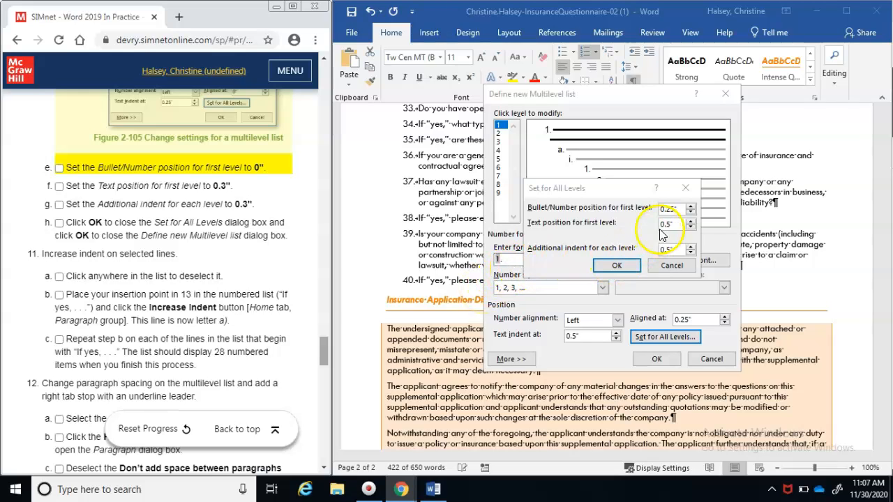
click(692, 211)
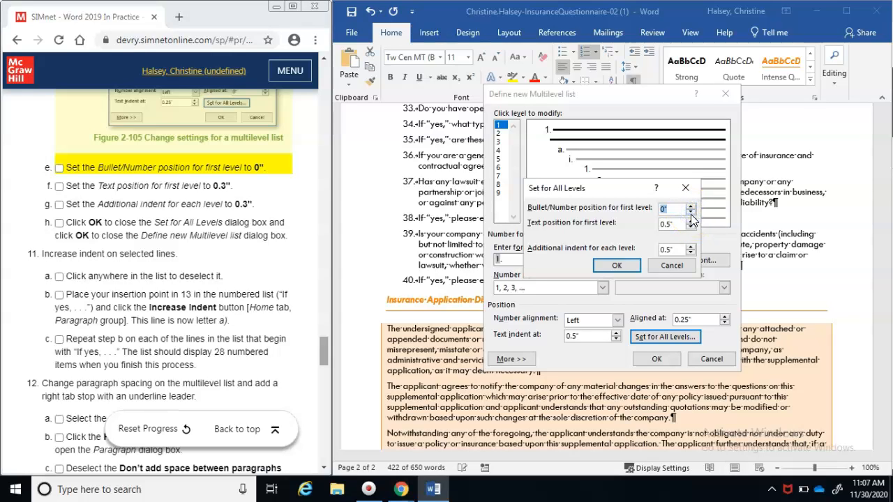
click(59, 170)
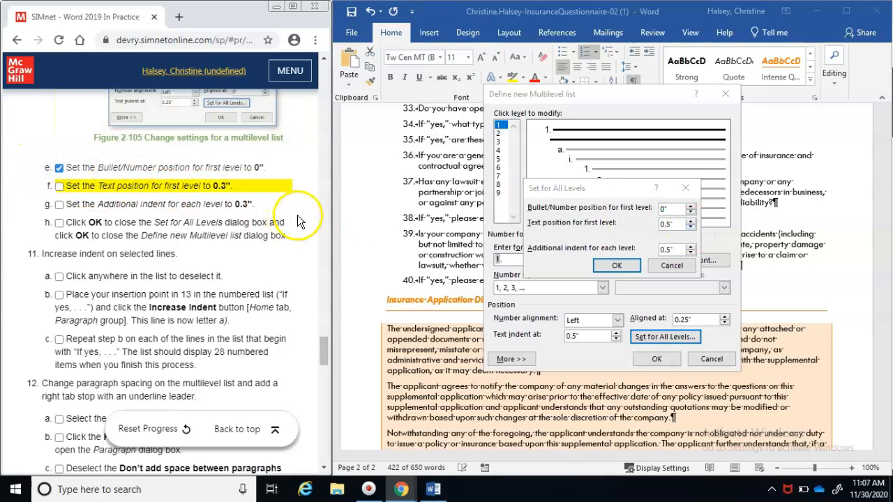
click(690, 227)
click(689, 227)
click(690, 227)
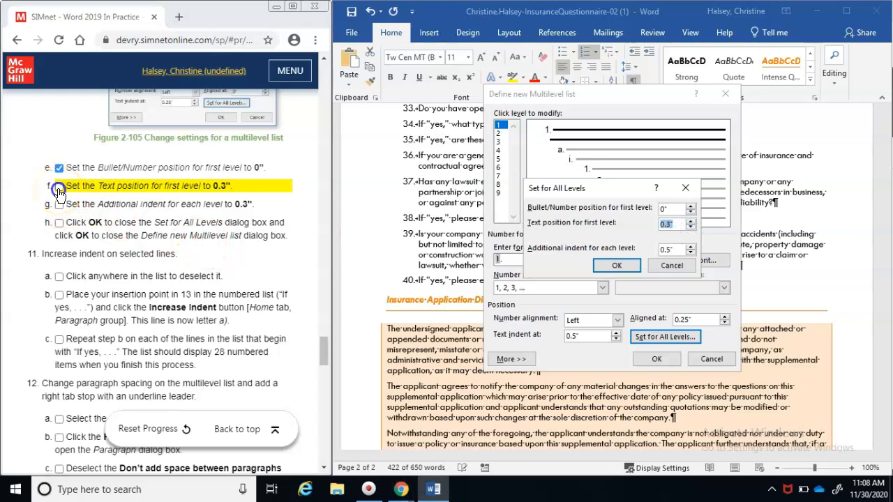
click(59, 188)
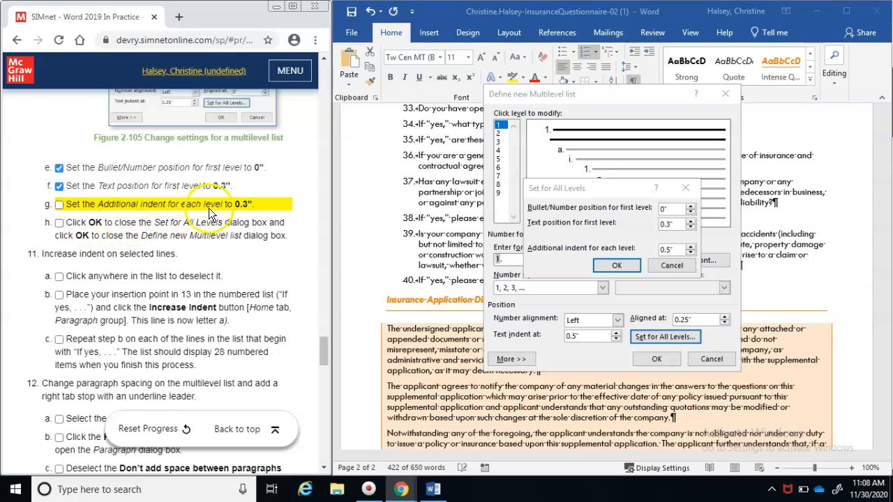
click(690, 252)
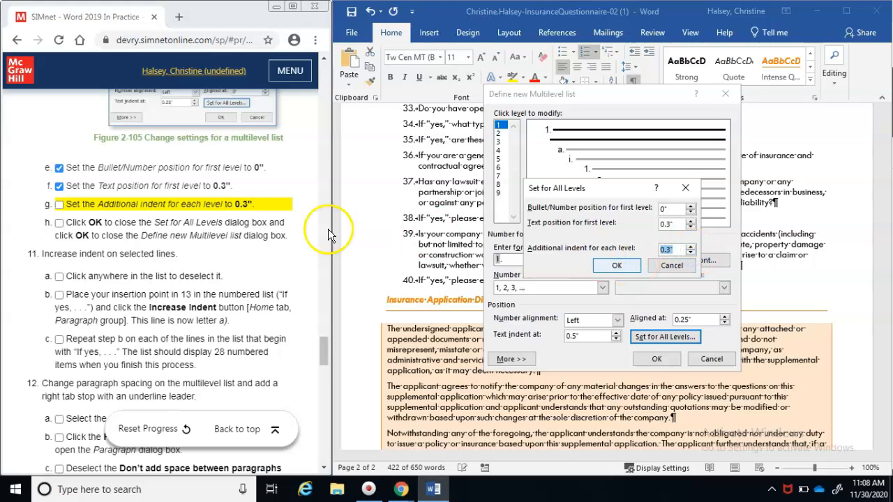
click(58, 204)
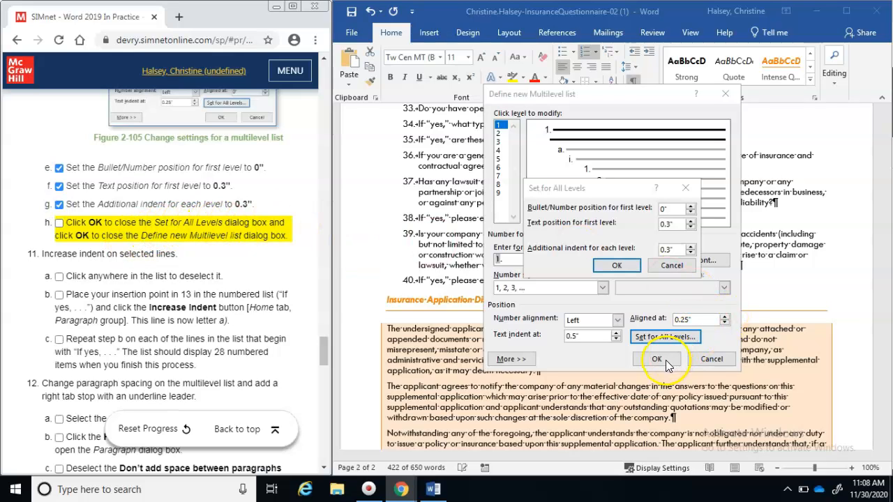
click(627, 266)
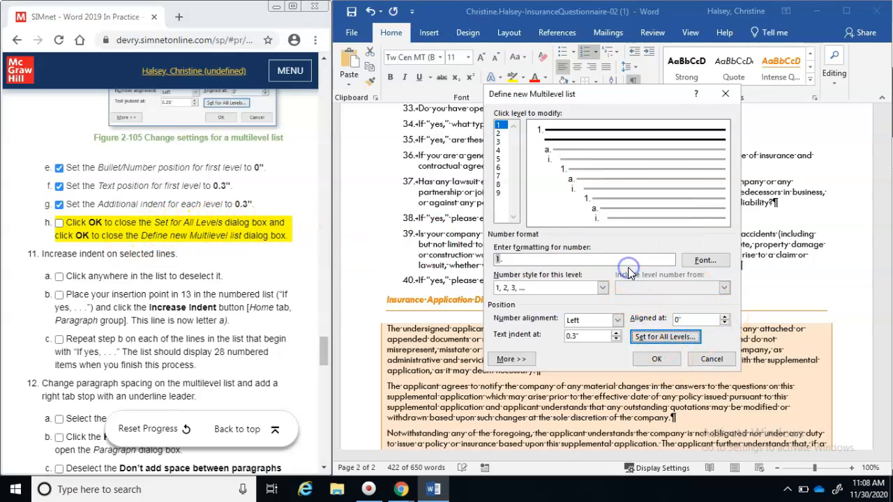
click(648, 361)
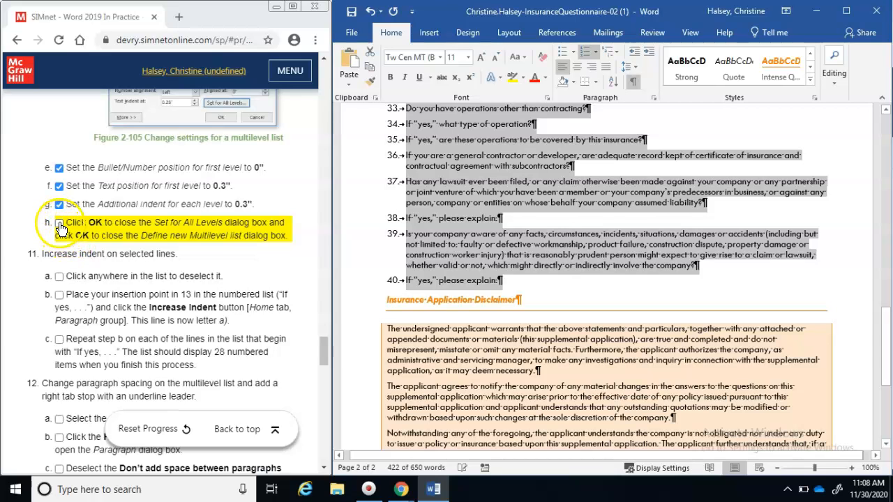
Tick step h, deselect the question list, and tick the deselect step 11a
click(59, 225)
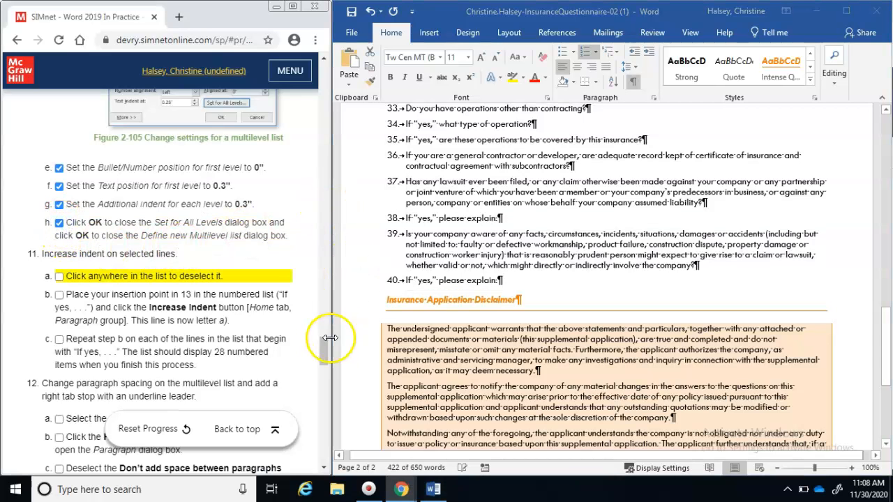
drag(322, 349, 322, 356)
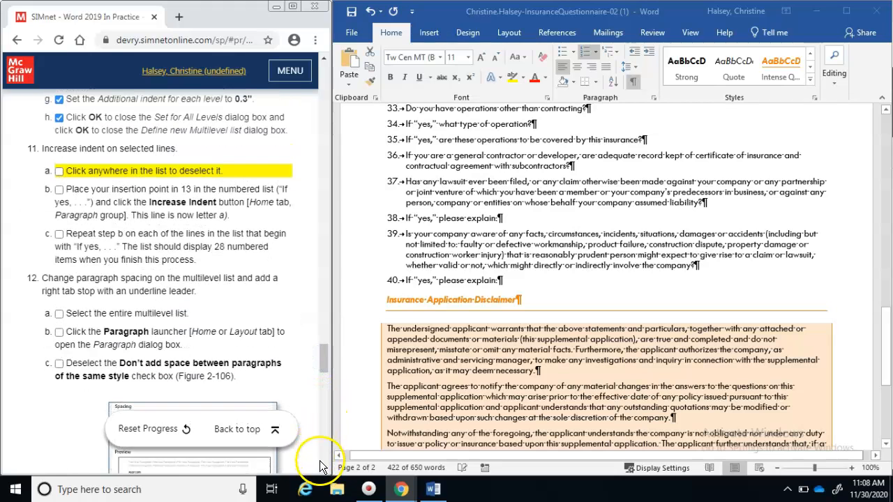
scroll(319, 460, down, 5)
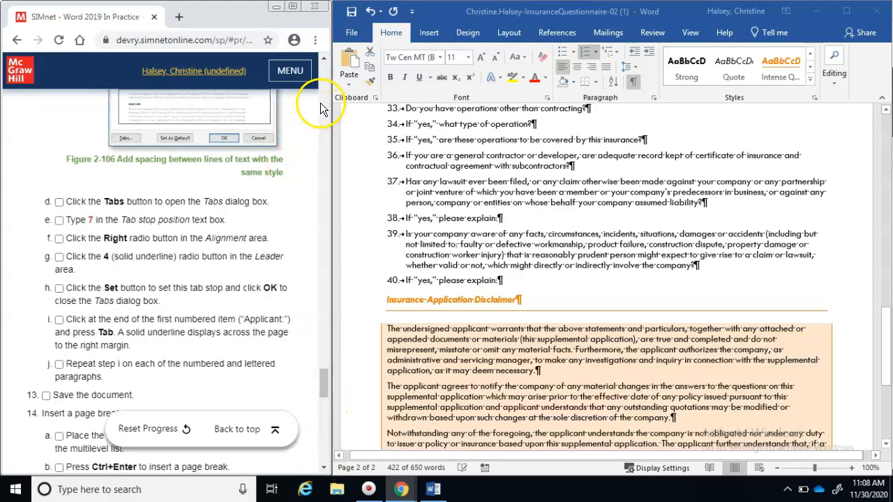
scroll(321, 110, up, 5)
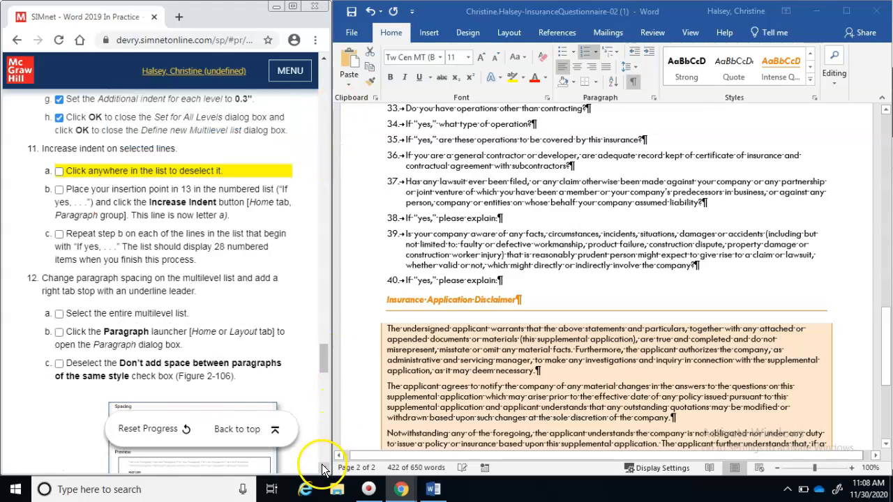
click(323, 468)
click(323, 468)
click(323, 468)
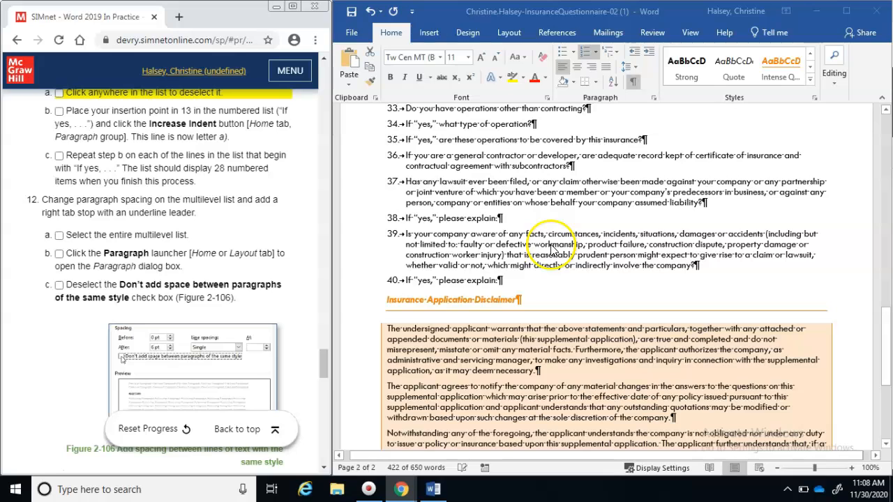
click(576, 225)
click(581, 300)
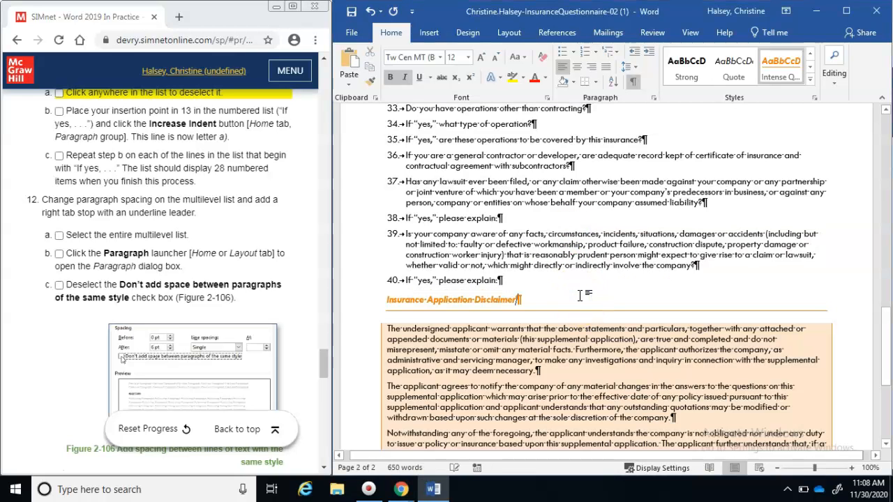
click(53, 97)
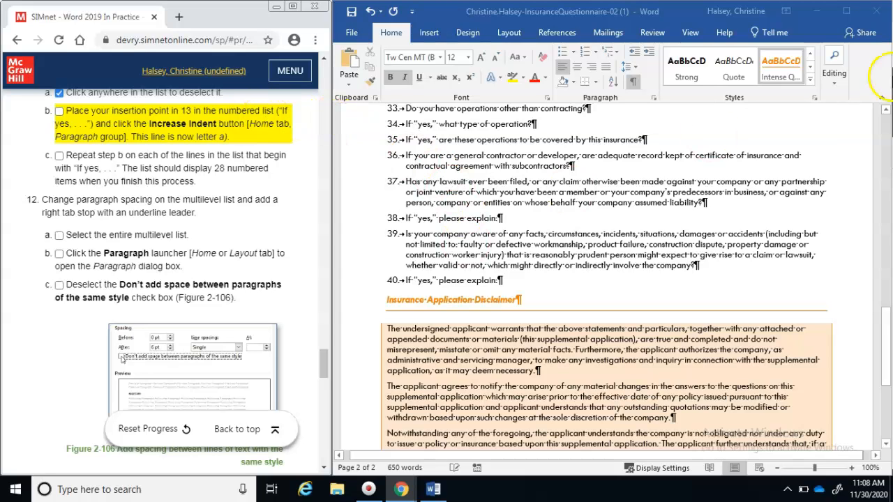
Place the insertion point in question 13 on page 1
click(887, 142)
scroll(887, 142, up, 12)
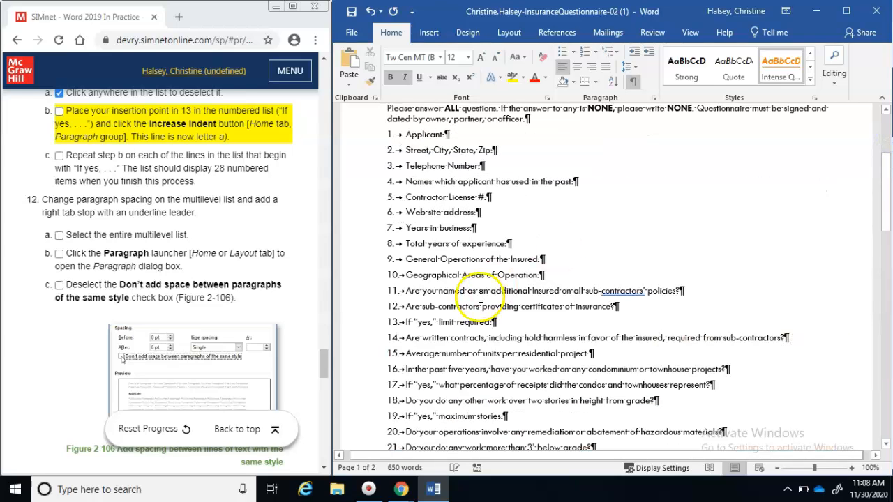
click(407, 322)
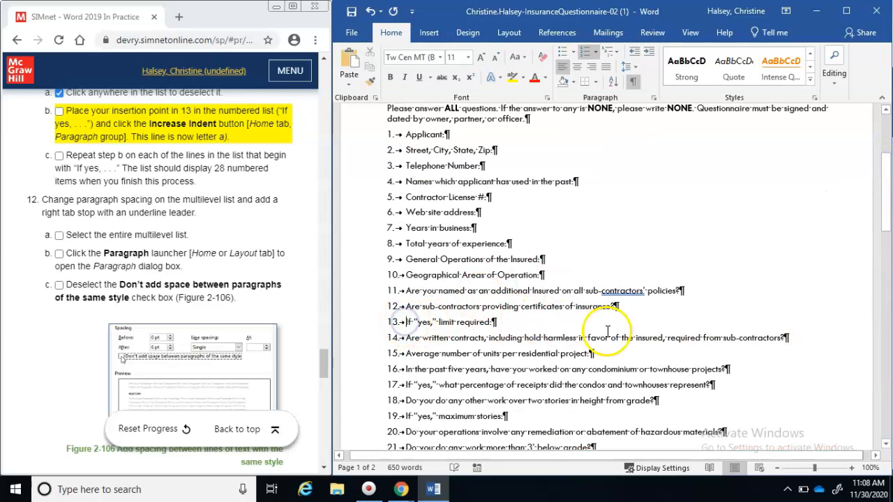
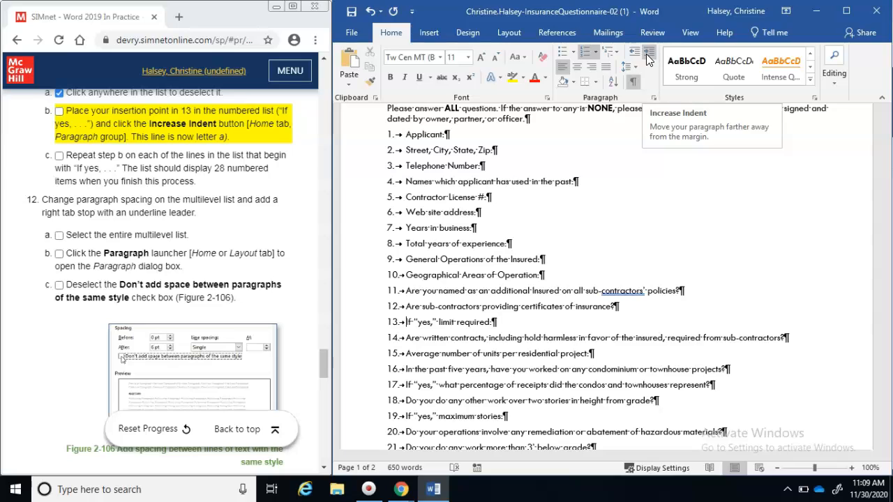
Demote the limit-required, percentage-of-receipts and maximum-stories 'If yes' questions to lettered sub-items
click(647, 56)
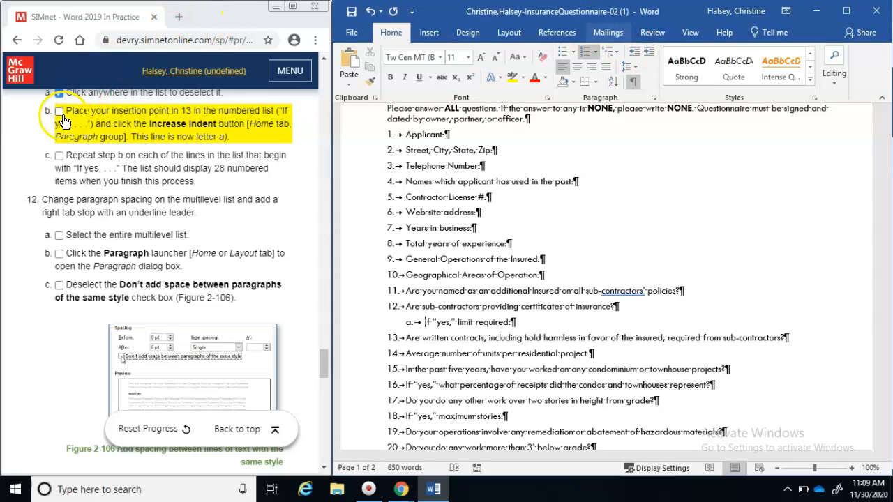
click(59, 111)
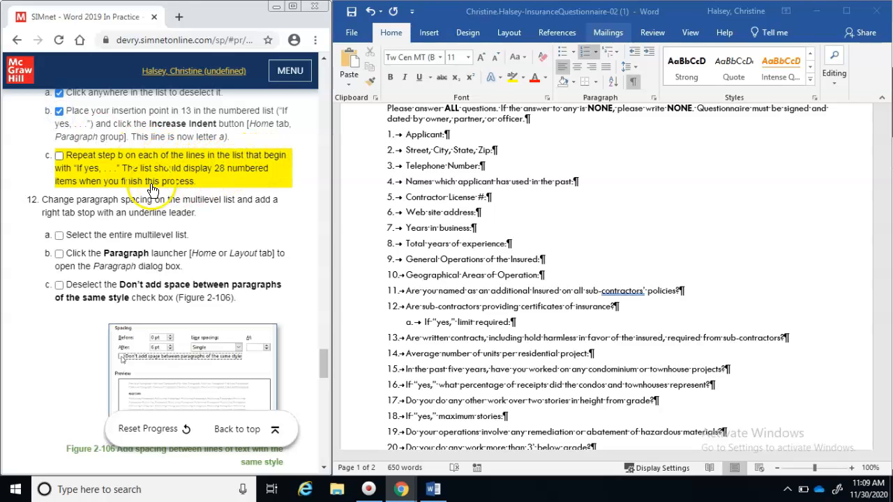
click(408, 386)
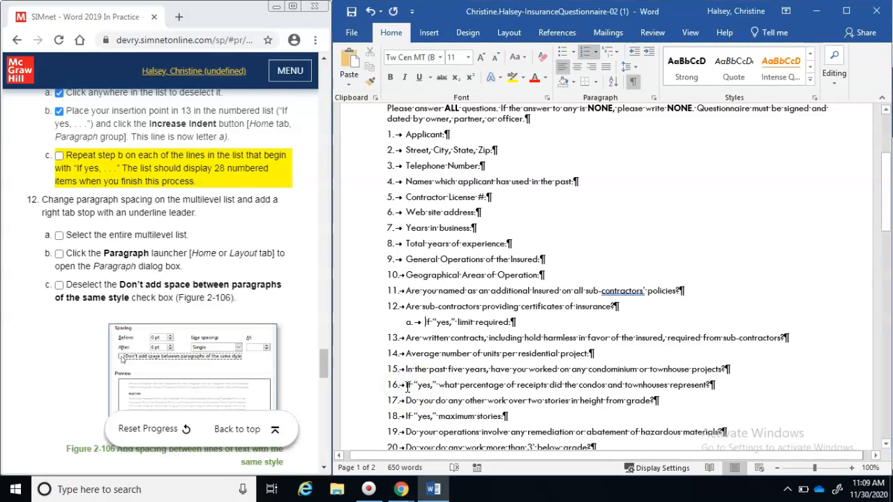
click(406, 387)
key(Tab)
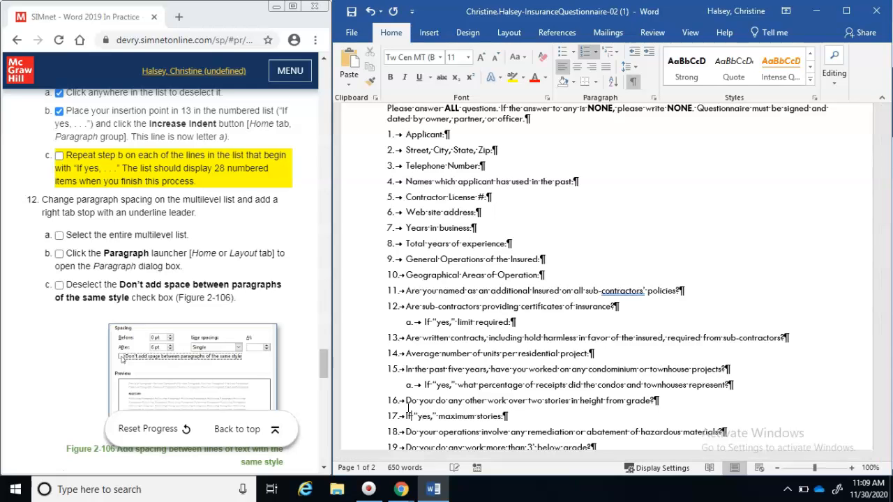
key(Tab)
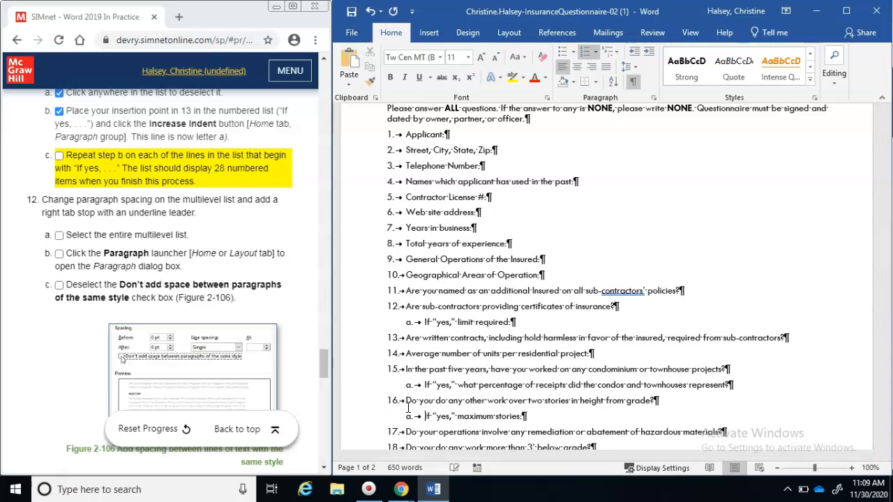
Demote the maximum depth, explain-outcome, dam/levees and hazardous materials follow-ups to sub-items
click(887, 242)
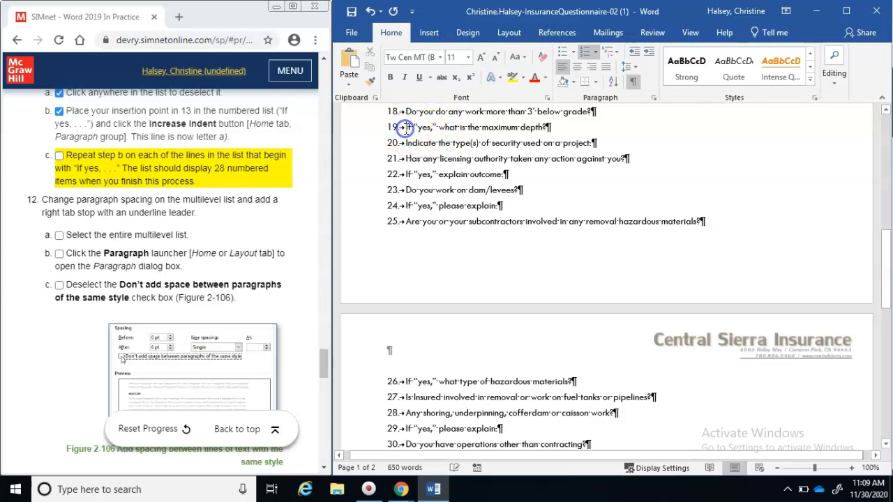
key(Tab)
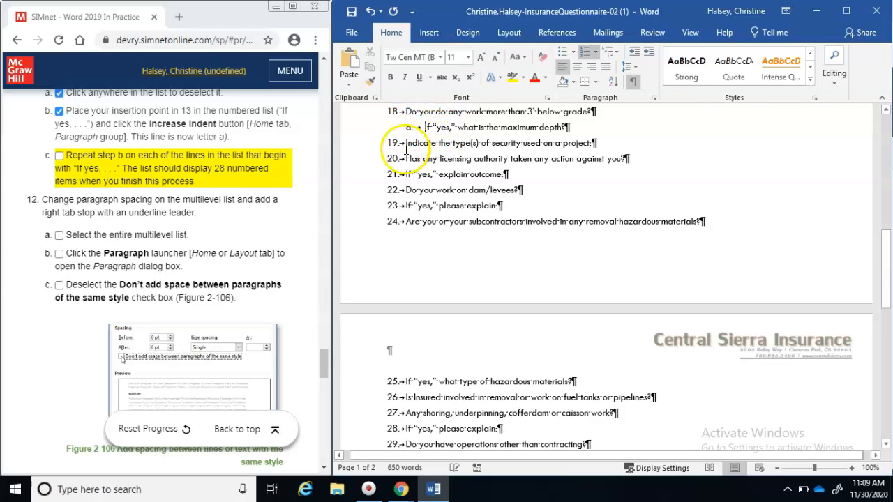
click(406, 174)
key(Tab)
click(405, 206)
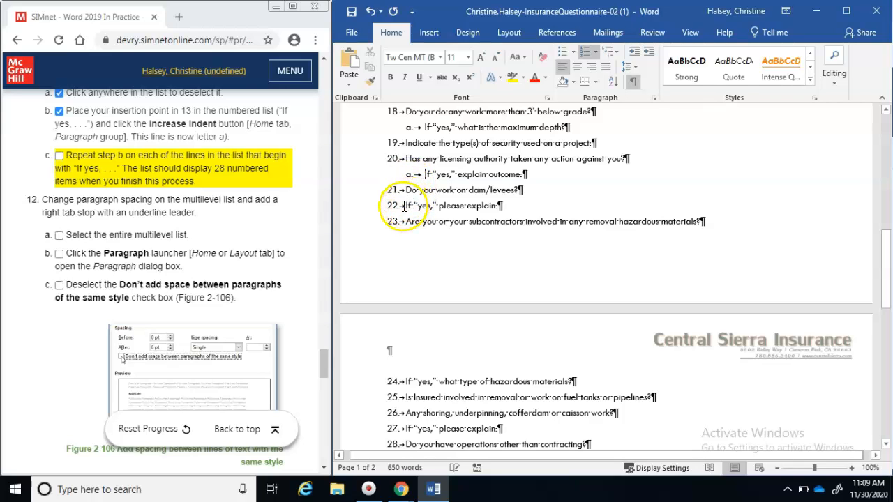
key(Tab)
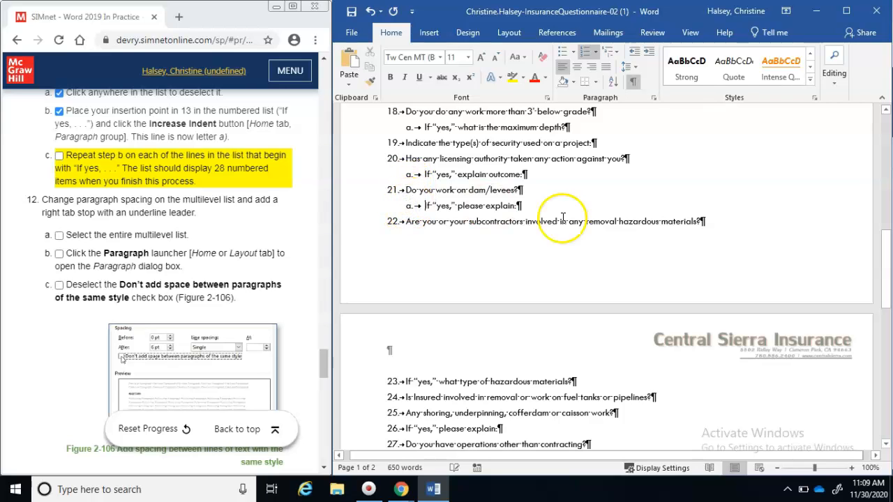
drag(884, 263, 885, 299)
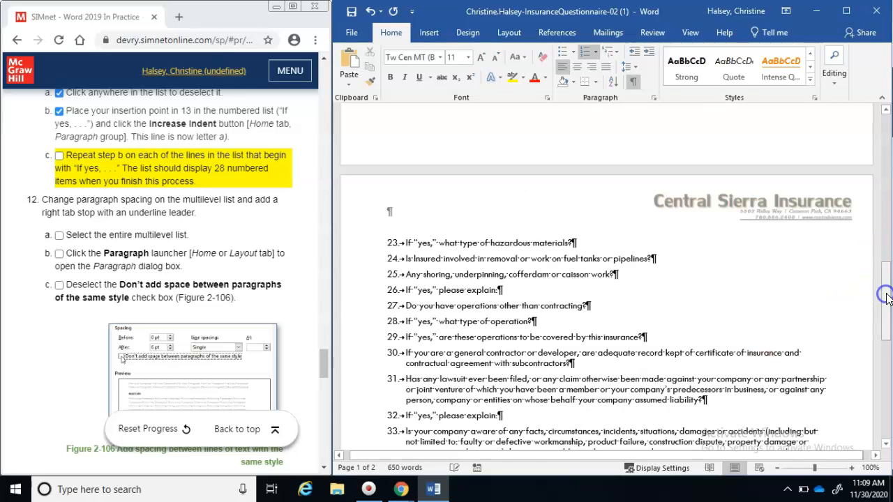
click(405, 242)
key(Tab)
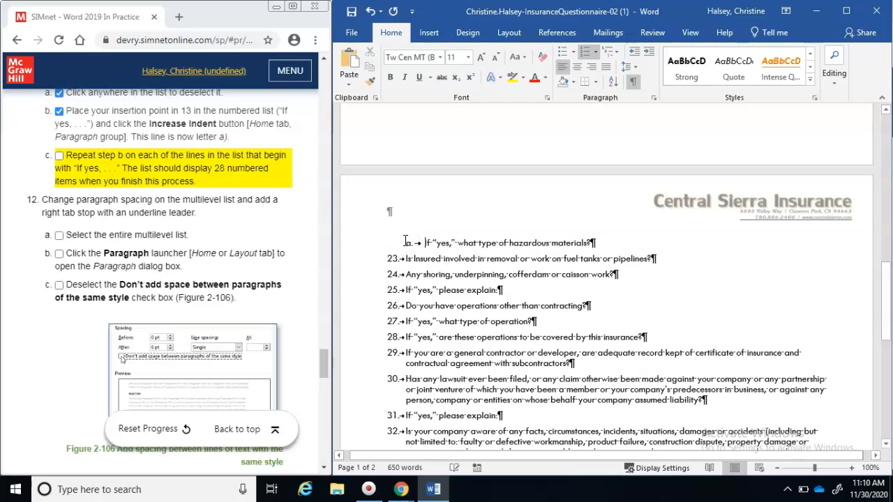
Demote the shoring, type-of-operation, operations-covered, lawsuit and last follow-up questions to sub-items
click(406, 291)
key(Tab)
click(405, 322)
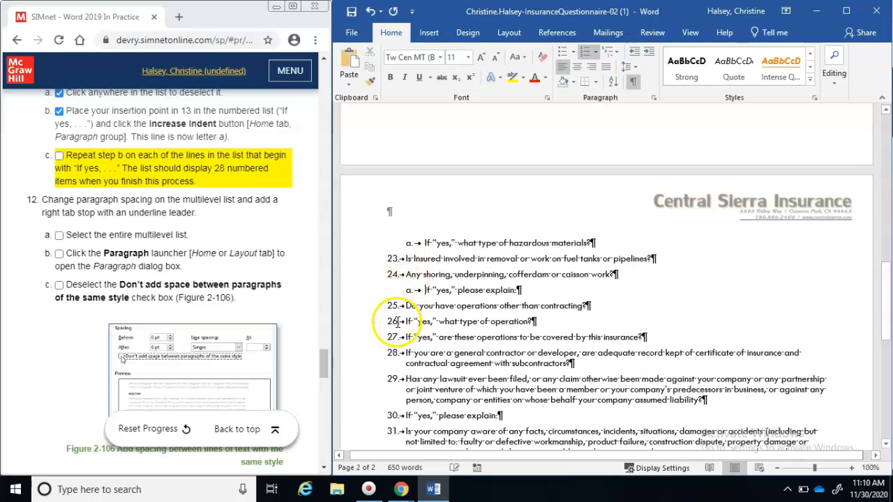
key(Tab)
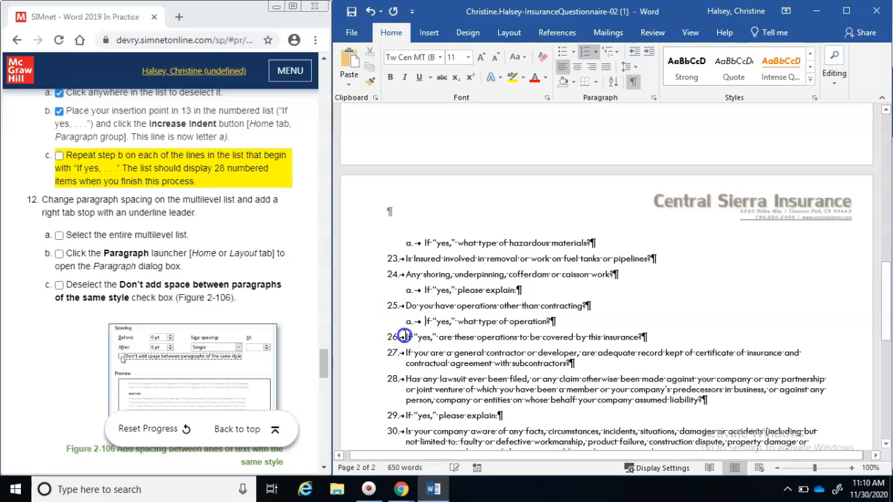
key(Tab)
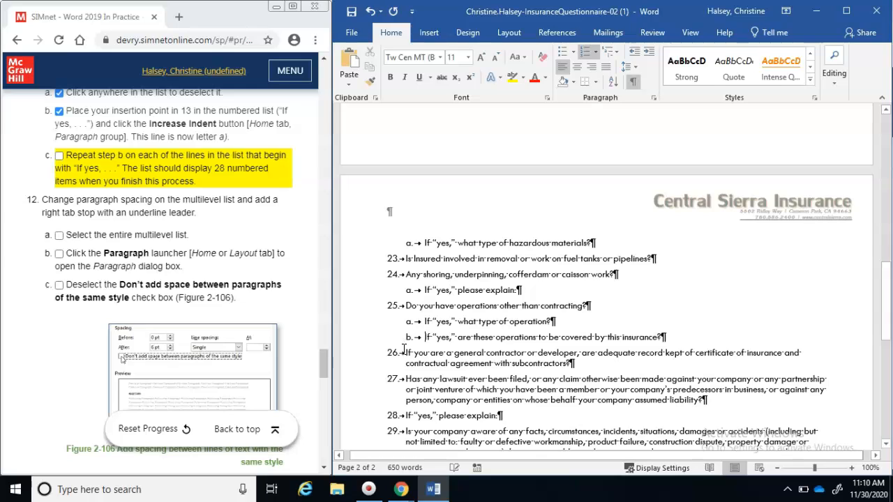
click(406, 415)
key(Tab)
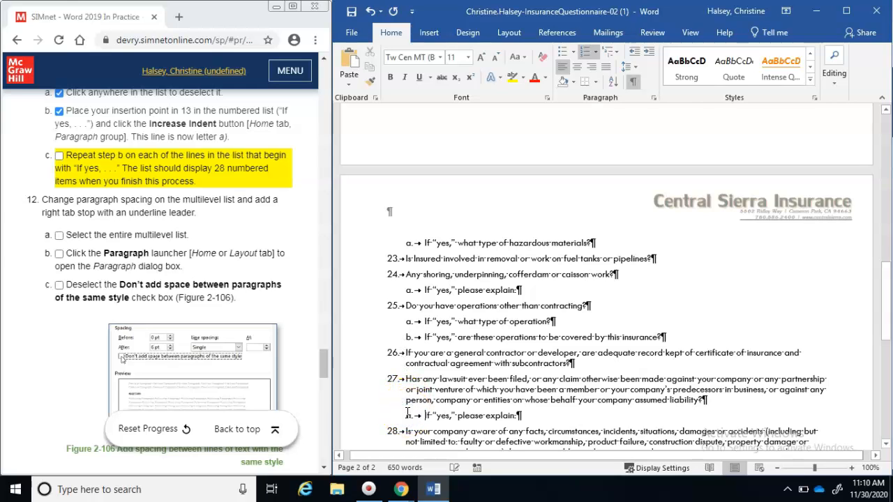
drag(889, 321, 889, 337)
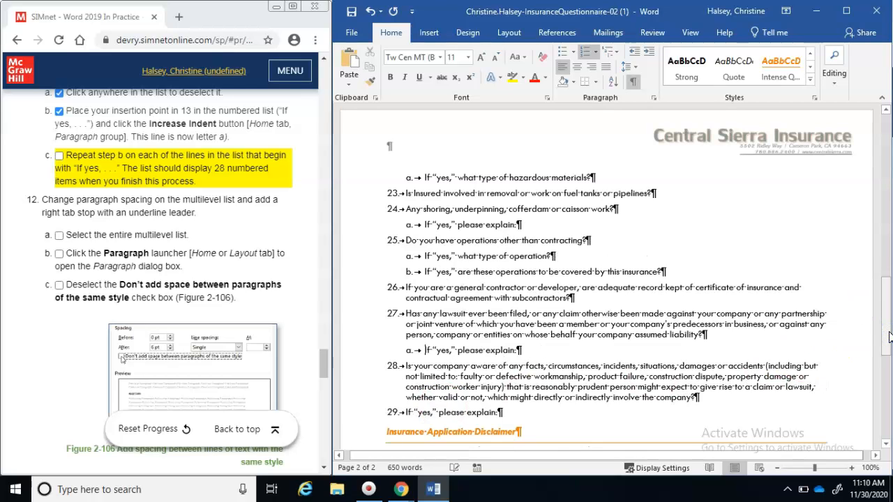
click(405, 414)
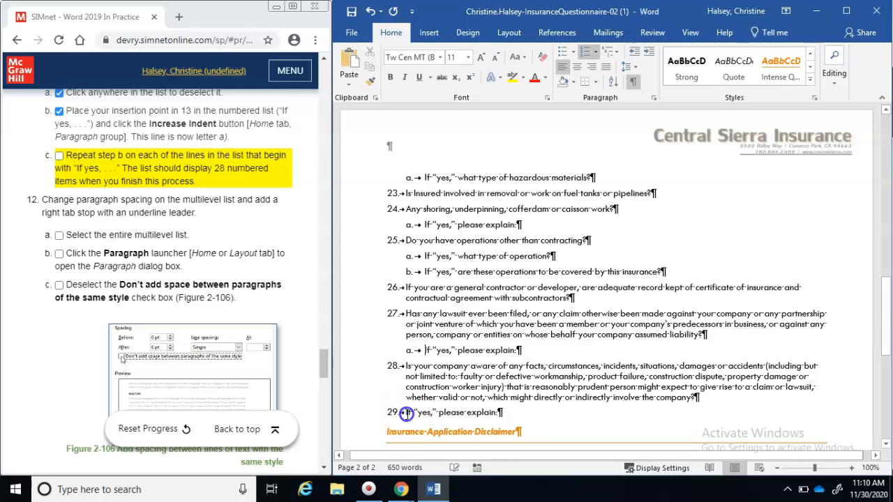
key(Tab)
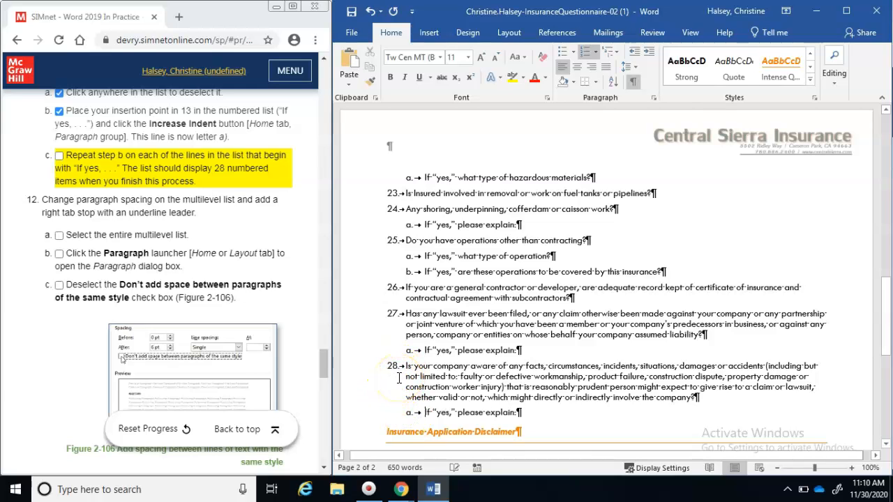
Select the whole list from the end of item 28a back to the top, ticking the guide steps
click(60, 158)
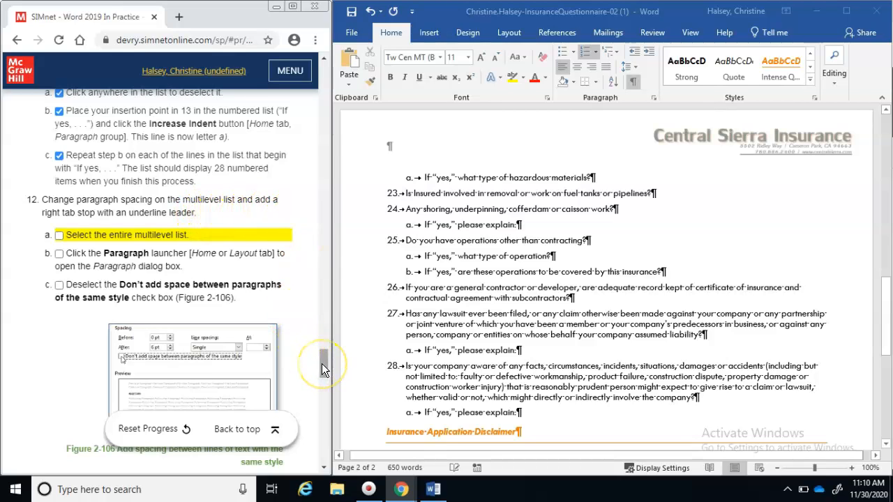
drag(321, 363, 322, 374)
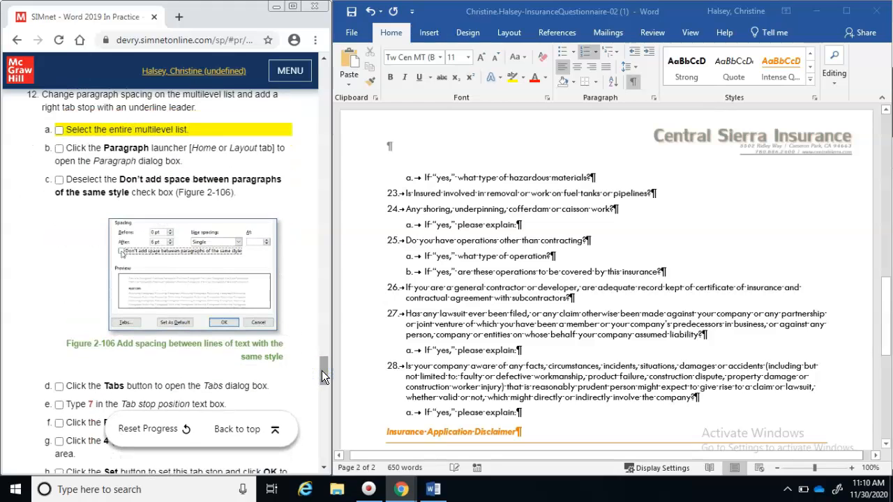
click(548, 417)
double_click(549, 417)
double_click(548, 417)
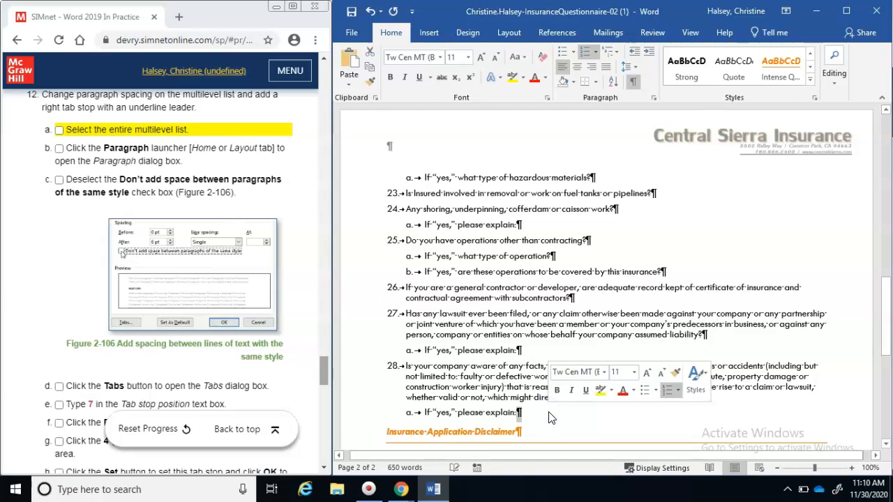
click(549, 417)
drag(549, 416, 396, 311)
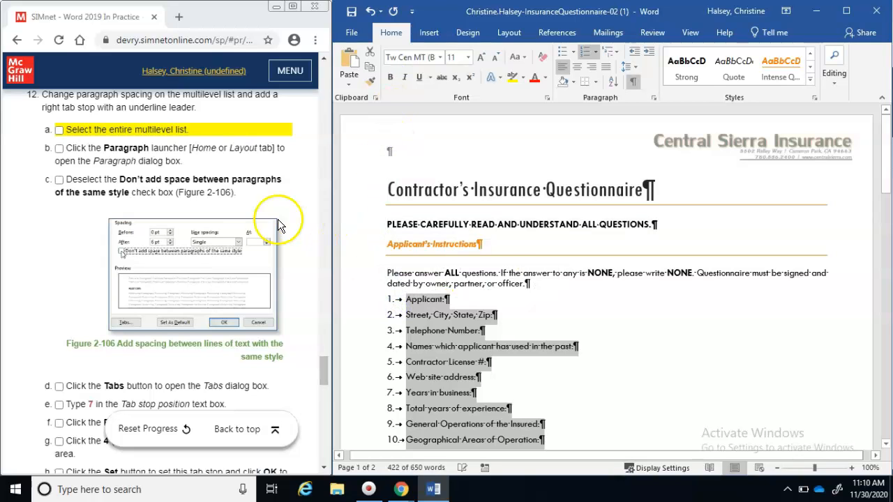
click(59, 132)
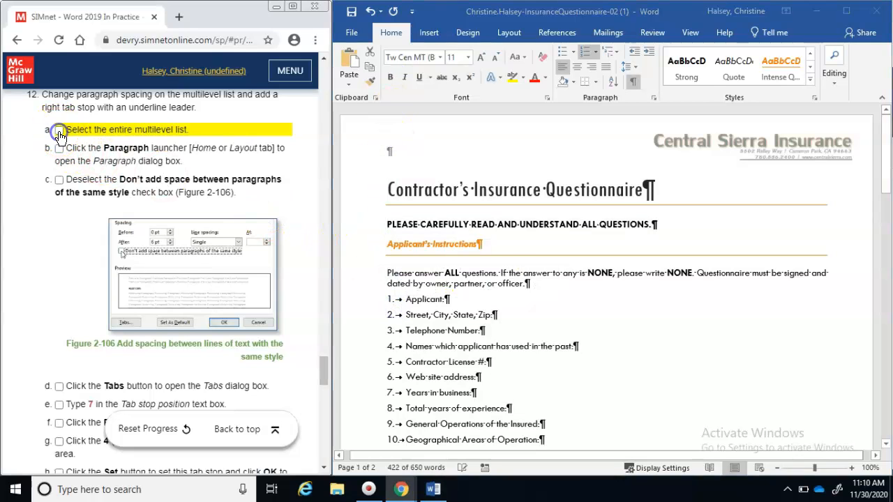
click(656, 99)
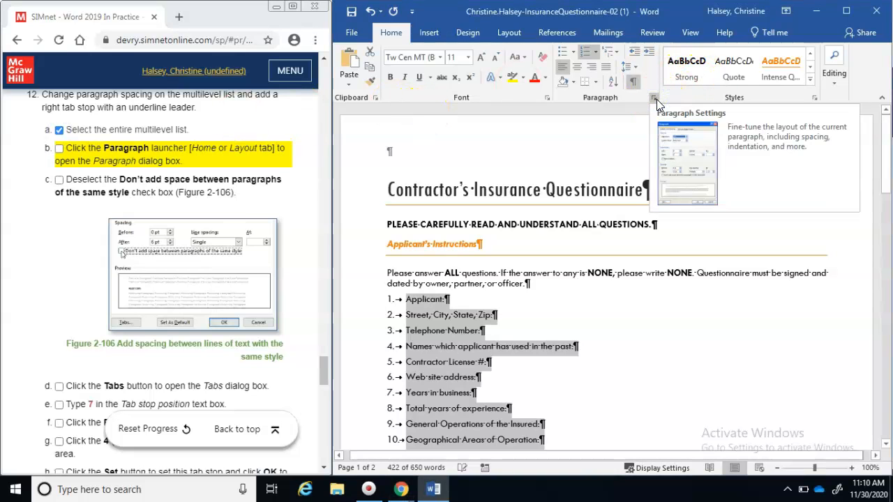
Apply 6 pt after-spacing to the list with same-style spacing allowed, and tick steps b and c
click(656, 99)
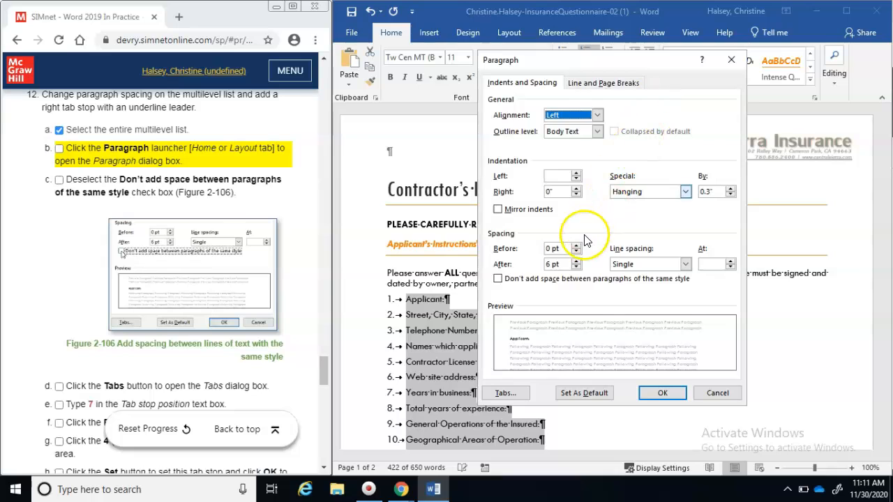
click(497, 279)
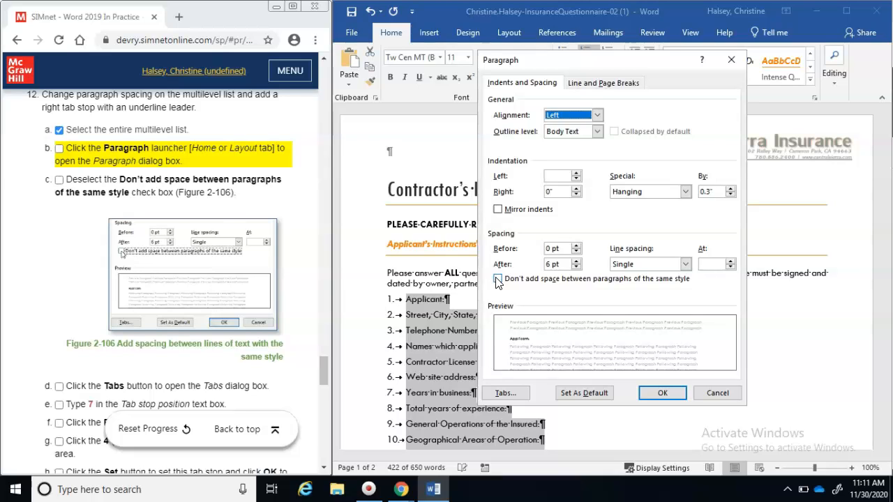
click(497, 279)
click(498, 279)
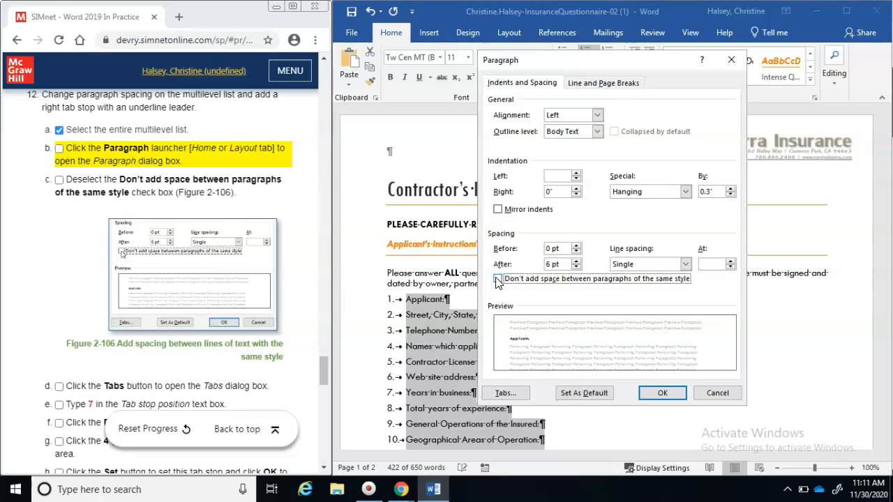
click(678, 393)
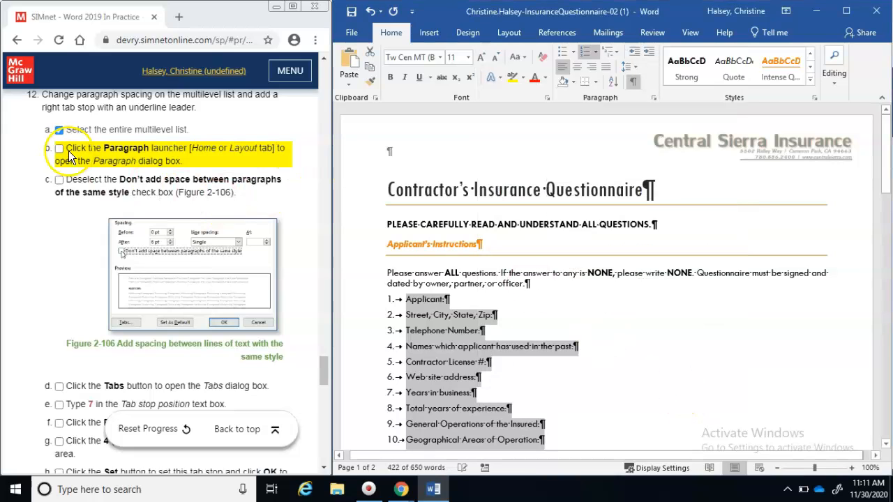
click(60, 150)
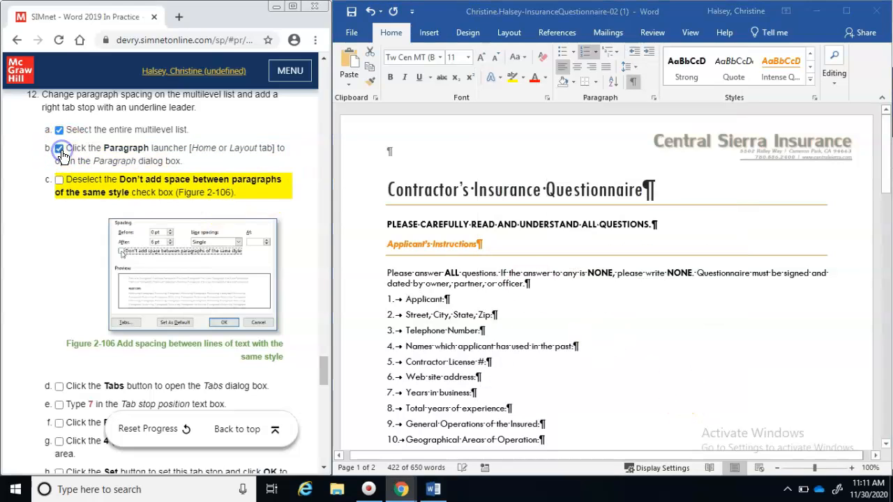
click(59, 180)
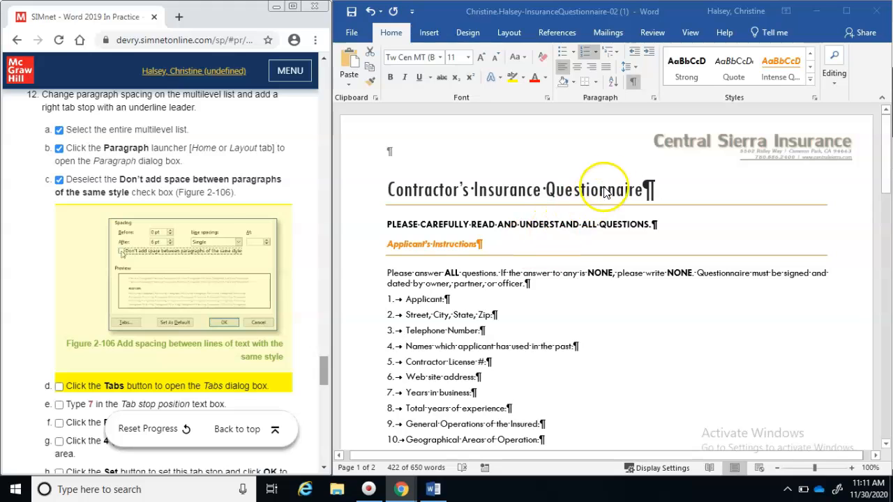
Set a 7" right-aligned tab stop with solid underline leader (4) for the list
click(655, 98)
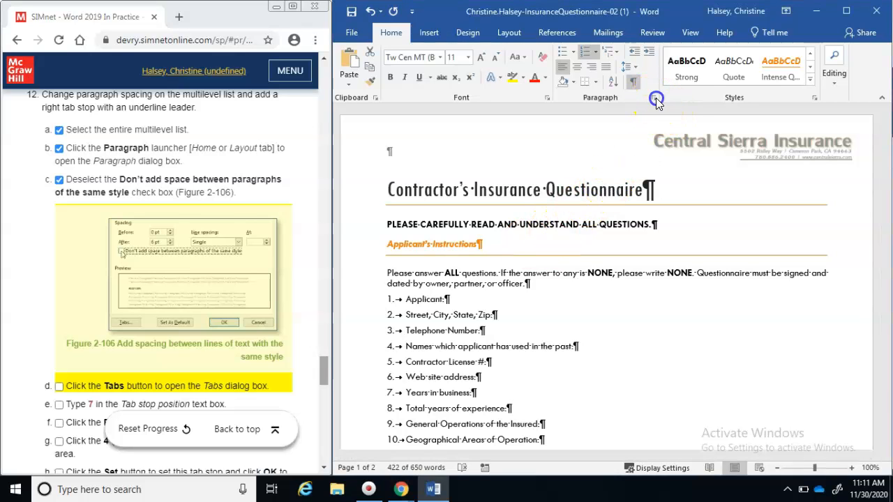
click(655, 100)
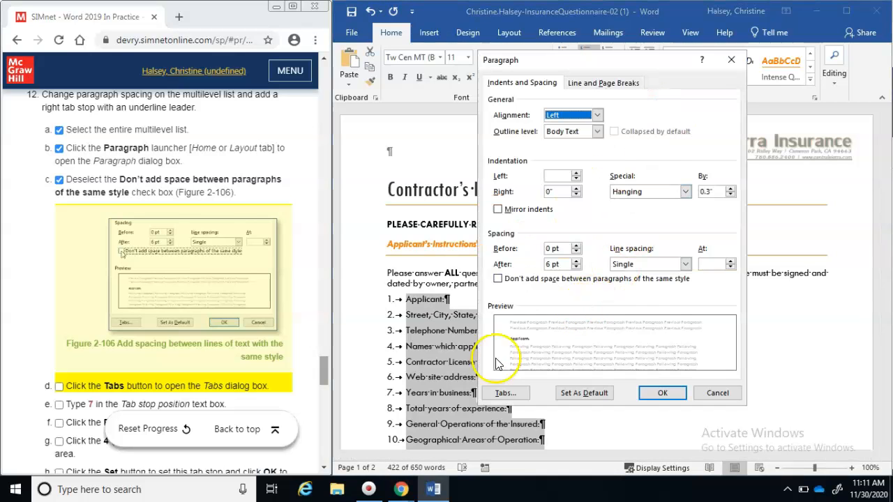
click(493, 394)
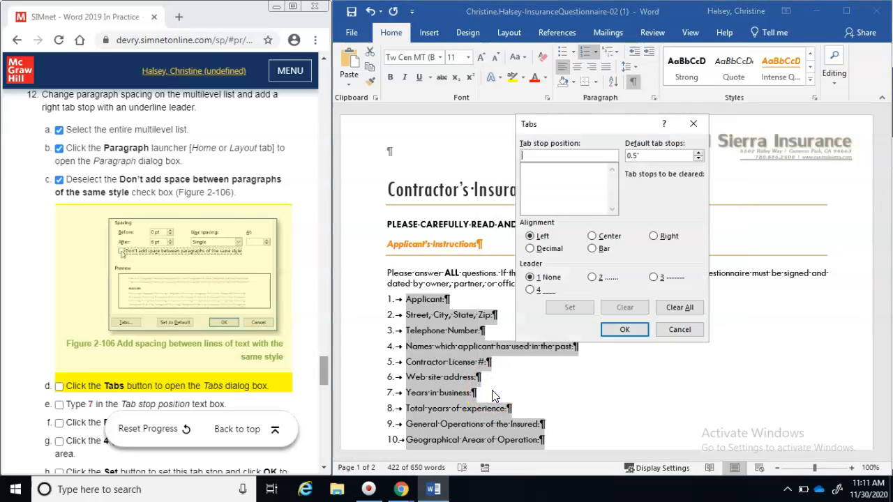
click(59, 385)
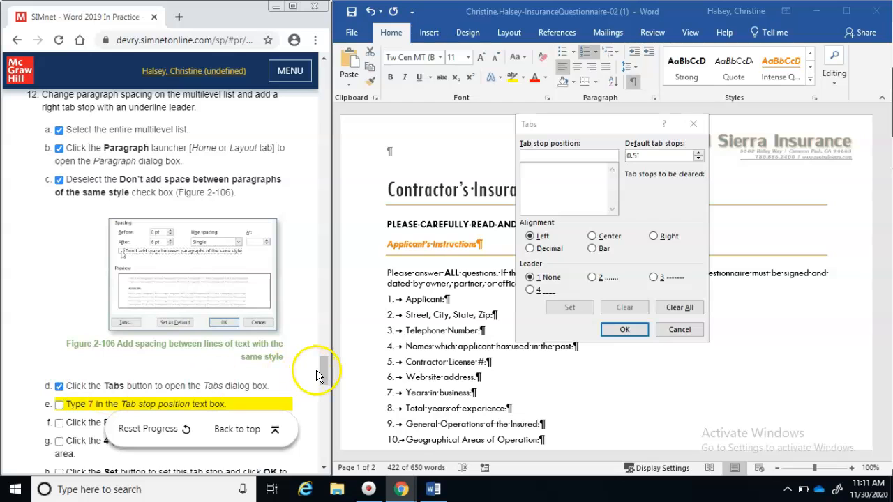
drag(321, 370, 321, 387)
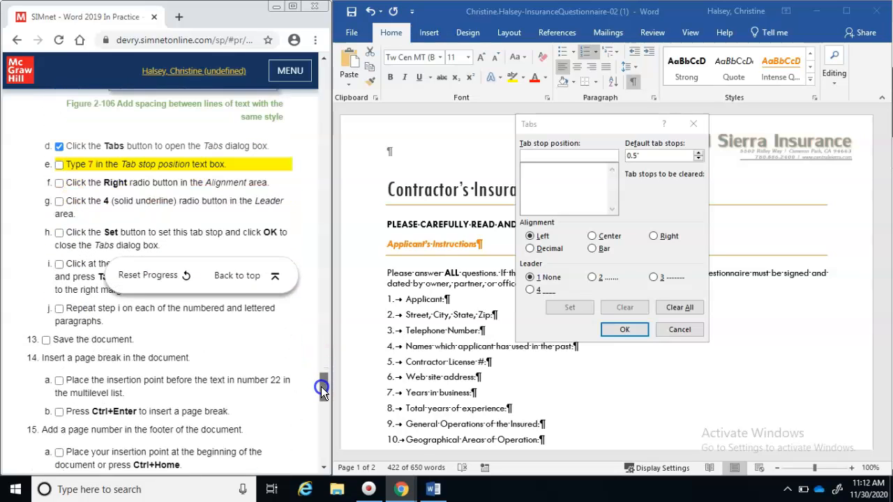
click(537, 156)
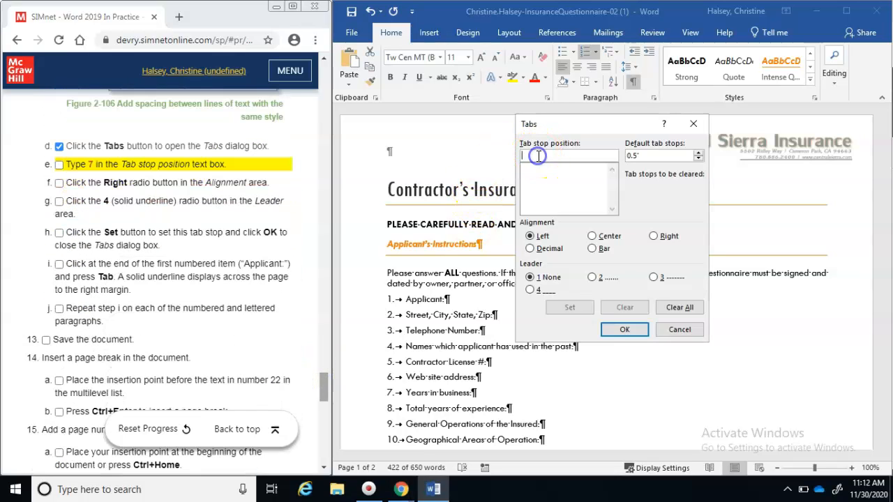
text(7)
click(655, 236)
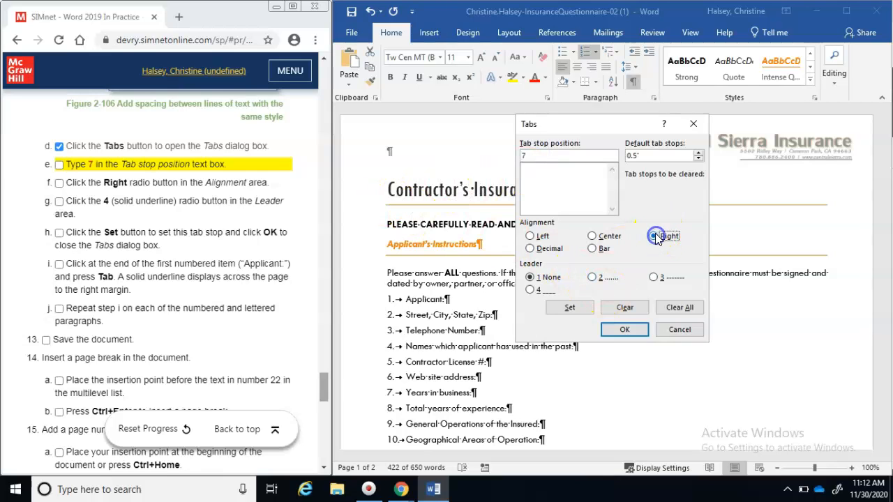
click(529, 291)
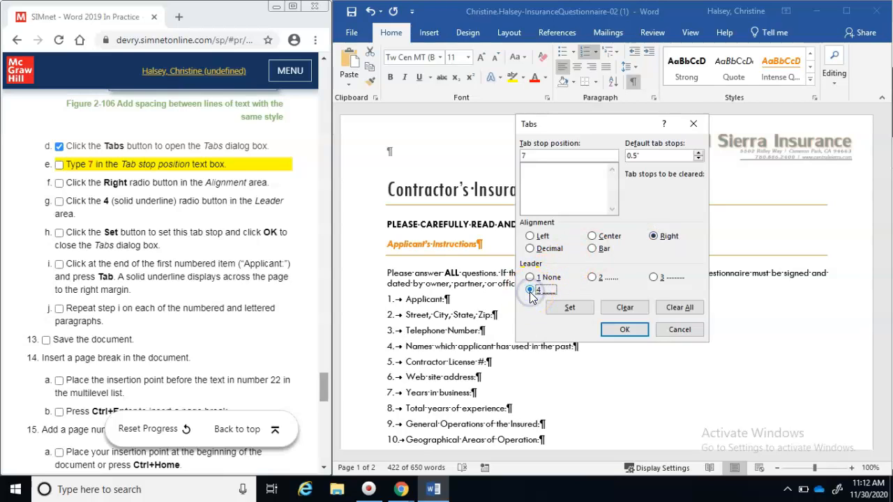
click(566, 309)
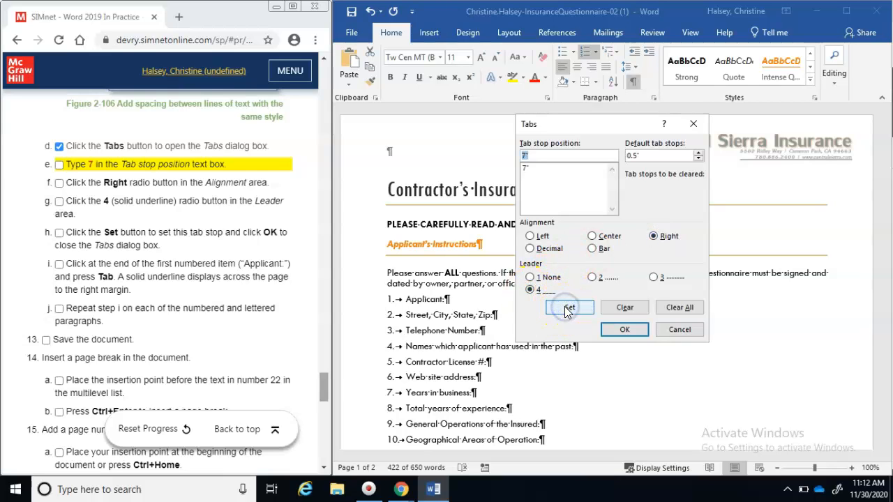
click(620, 331)
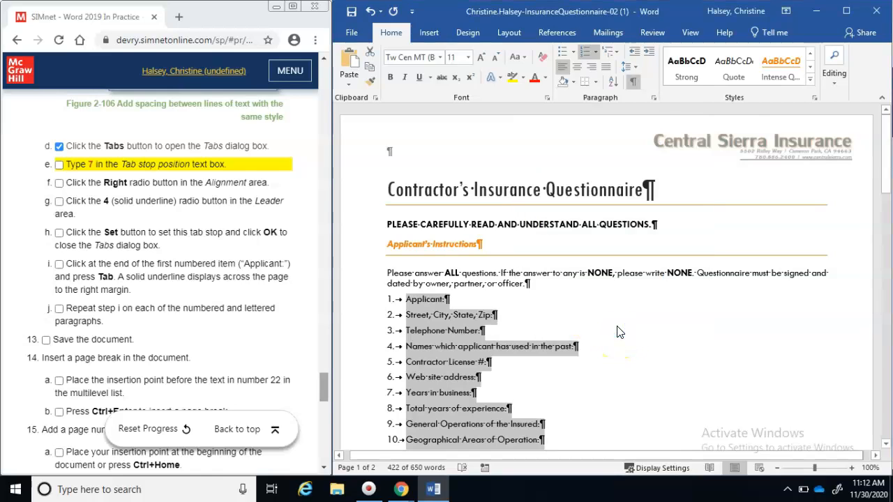
Tick steps e, f, g and h in the SIMnet guide
click(59, 168)
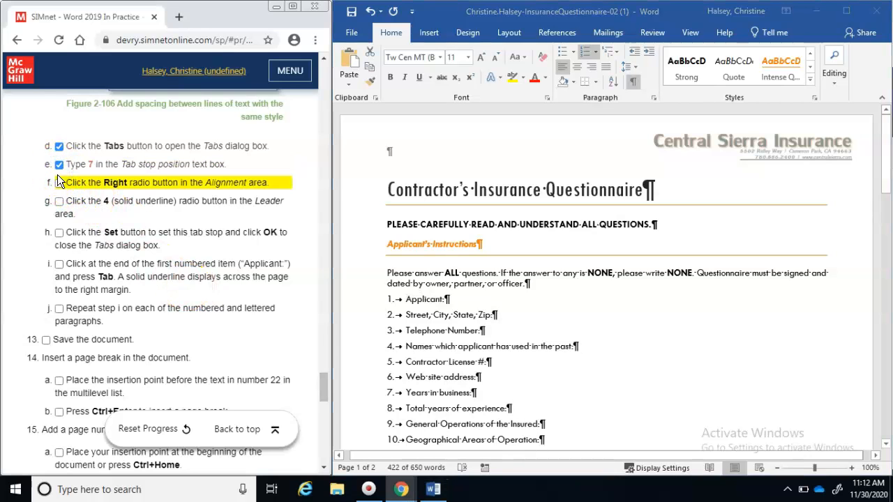
click(59, 183)
click(60, 202)
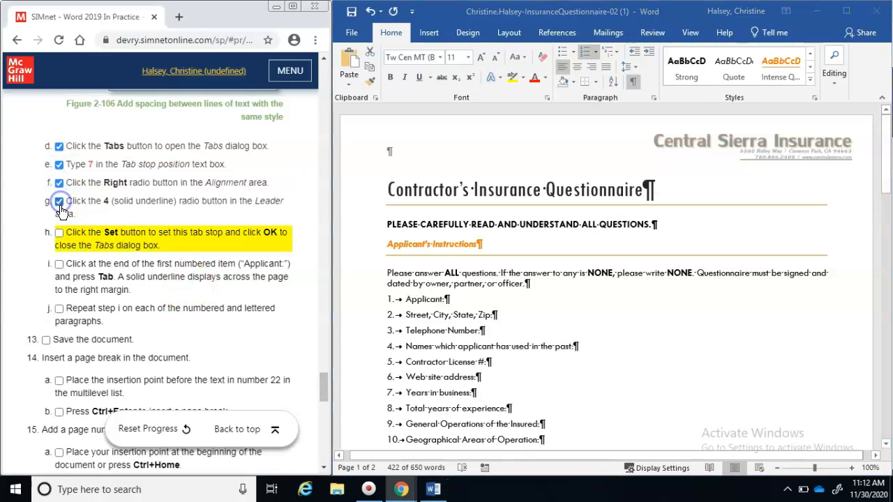
click(60, 237)
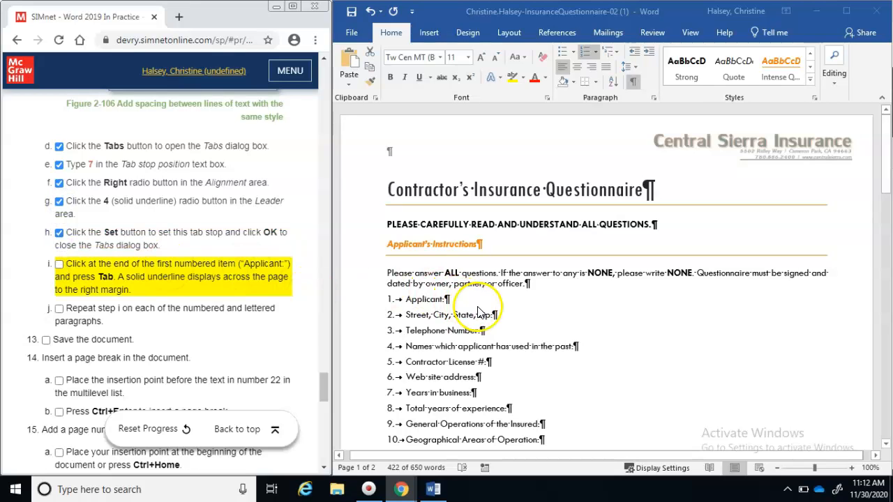
Add underline leaders after Applicant, Zip, Telephone Number, Web site address and Contractor License # lines
click(443, 300)
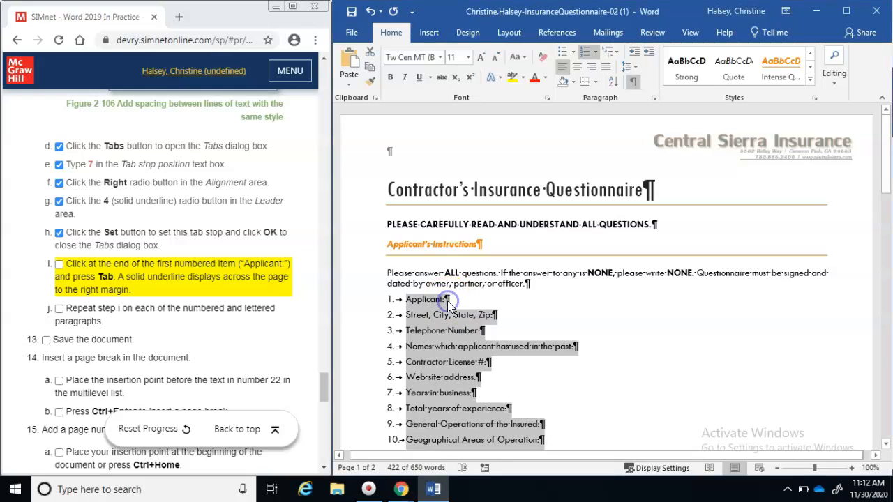
click(443, 302)
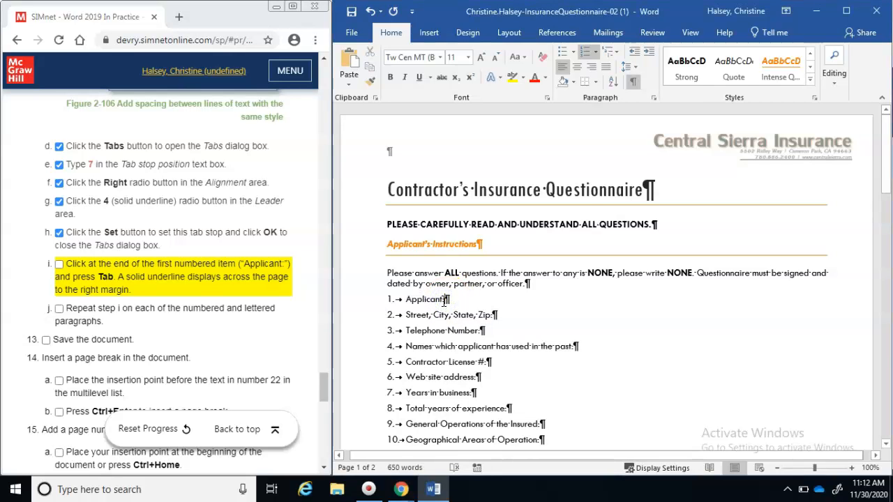
key(Tab)
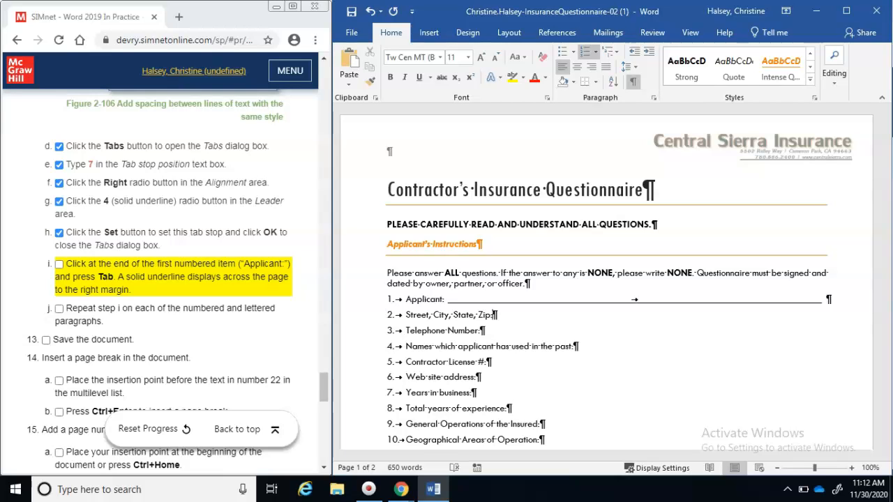
key(Tab)
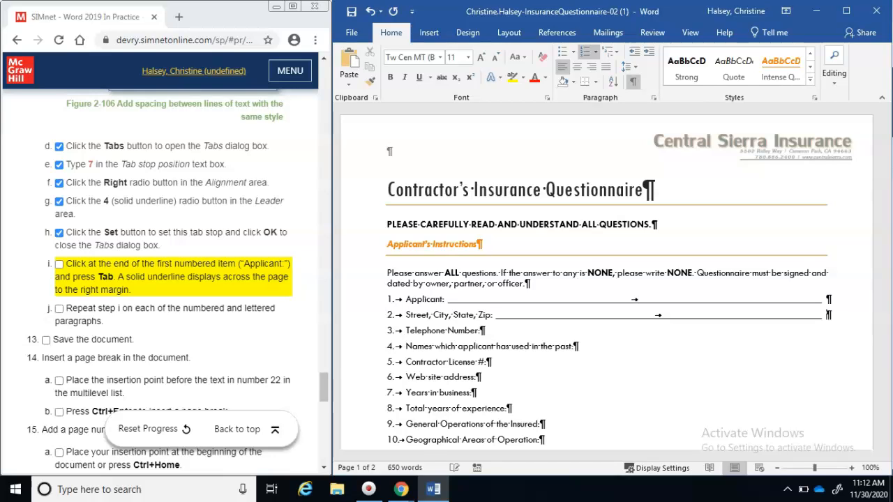
key(Tab)
key(Tab)
key(Tab)
key(Down)
key(Tab)
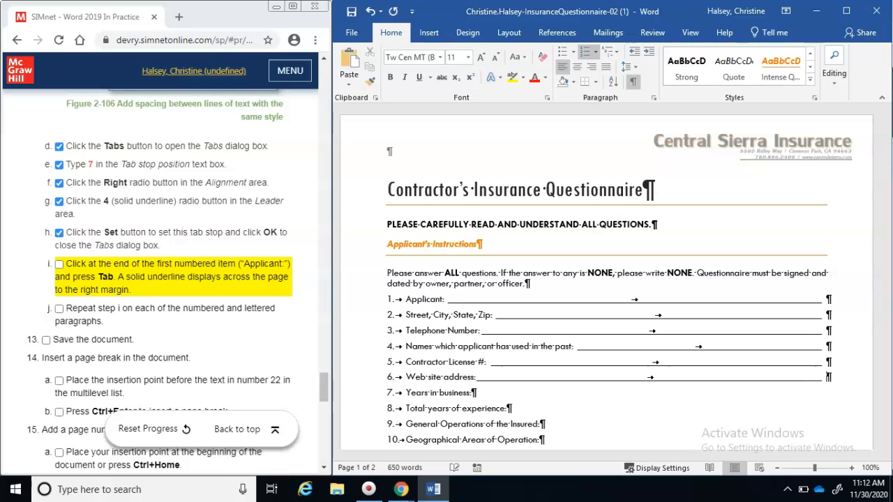
key(Tab)
key(Tab)
key(Down)
key(Tab)
Add underline leaders after questions 10 through 15a
key(Tab)
key(Down)
key(Down)
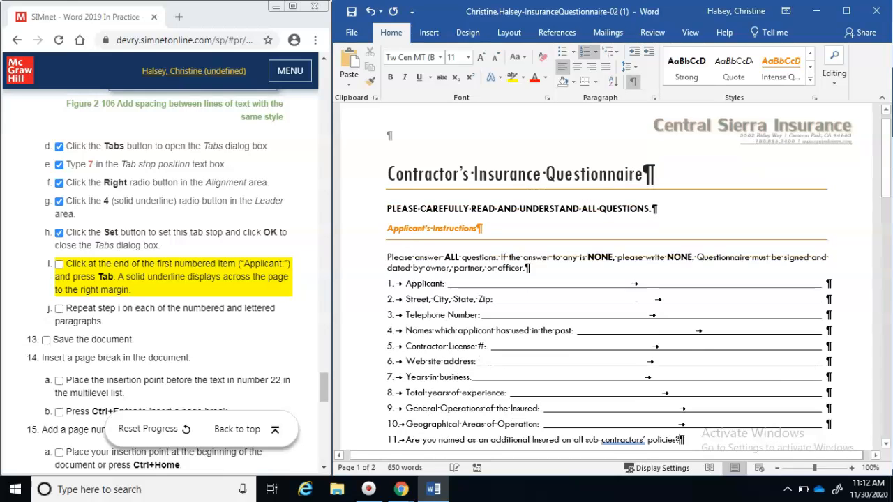
key(Tab)
key(Down)
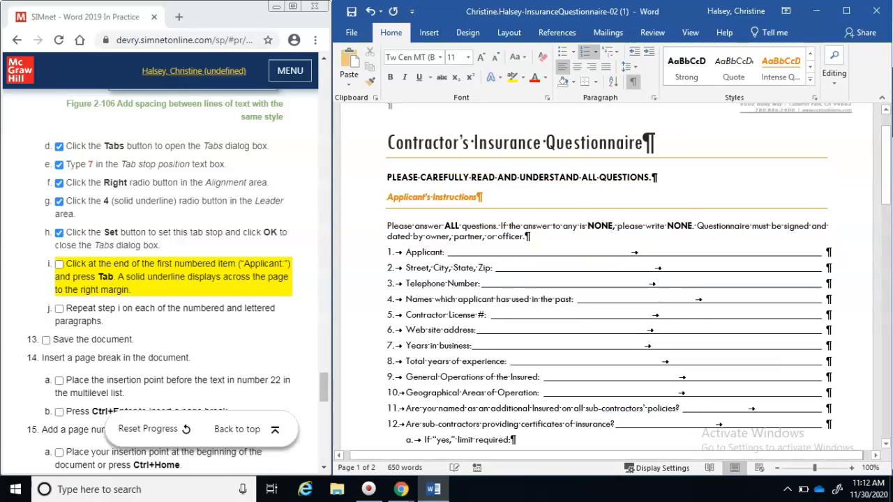
key(Tab)
key(Down)
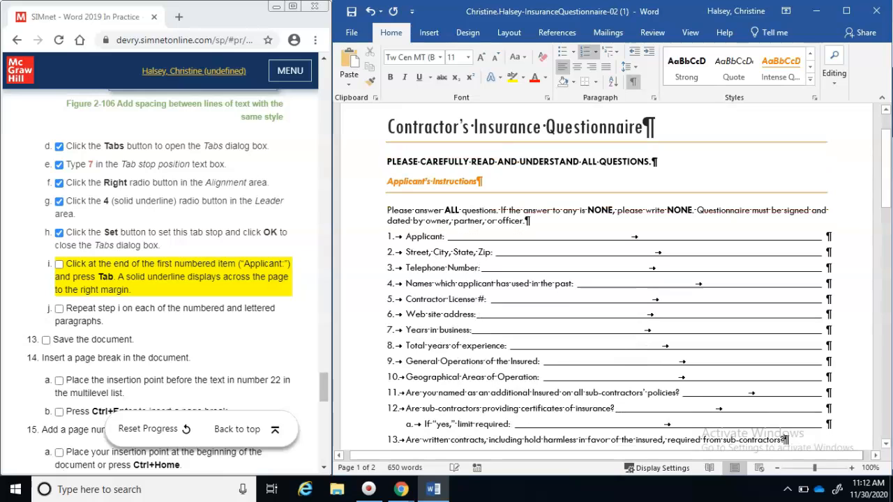
key(Tab)
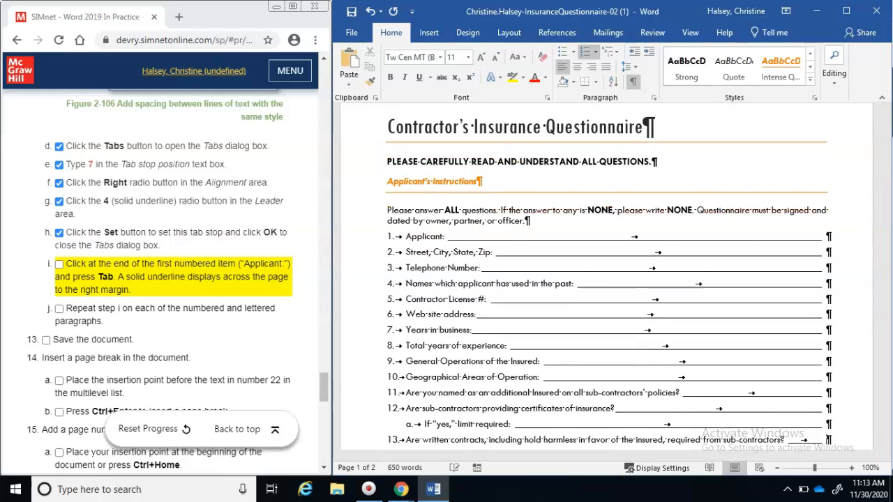
key(Down)
key(Tab)
key(Down)
key(Tab)
key(Down)
key(Tab)
key(Down)
key(Down)
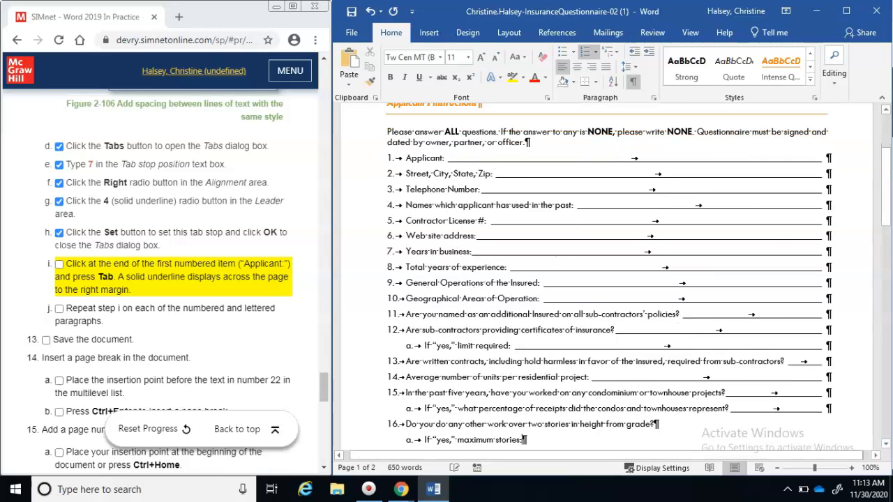
key(Down)
key(Down)
key(Down)
key(Down)
key(Down)
key(Down)
key(Down)
key(Down)
key(Down)
key(Down)
key(Down)
key(Down)
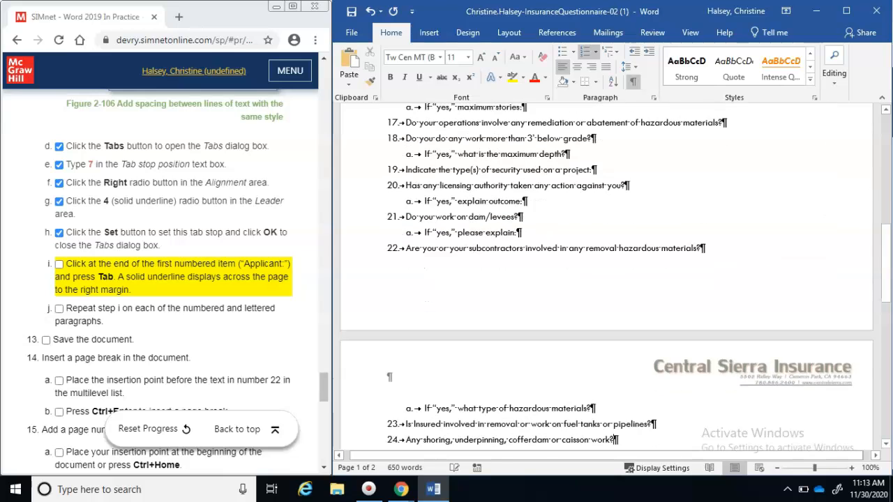
scroll(606, 275, up, 2)
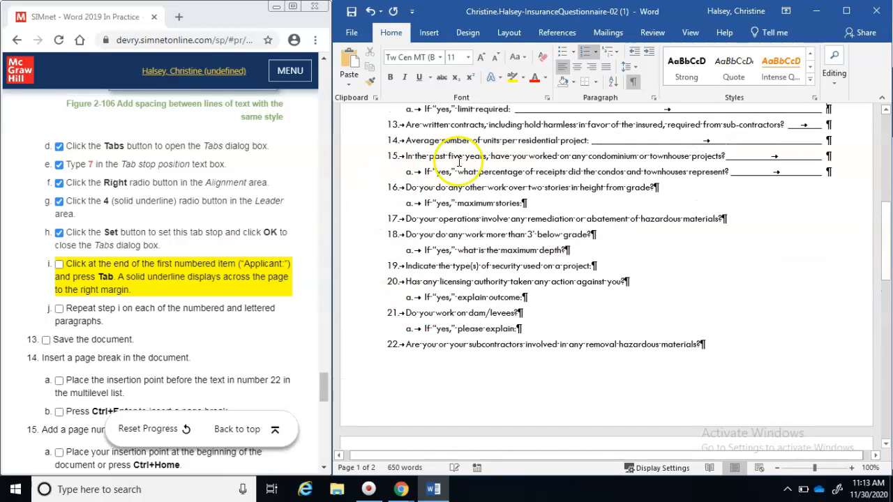
Add underline leaders after items 16 through 24a
click(656, 187)
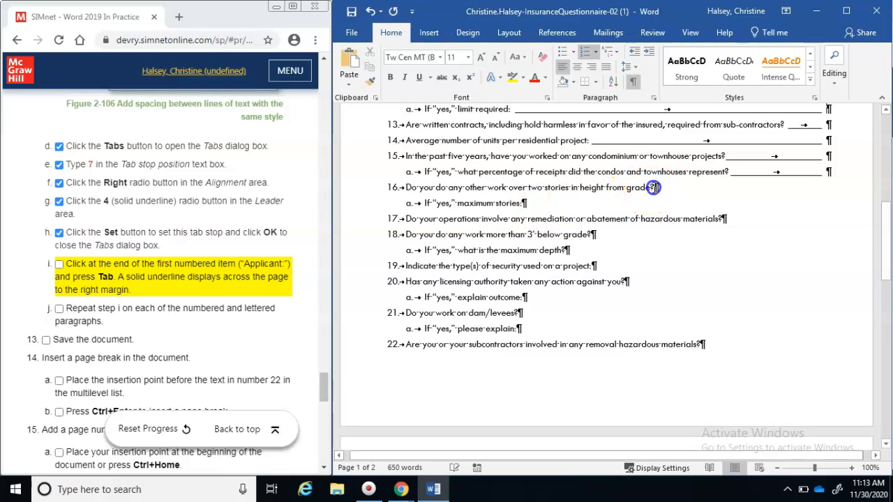
key(Tab)
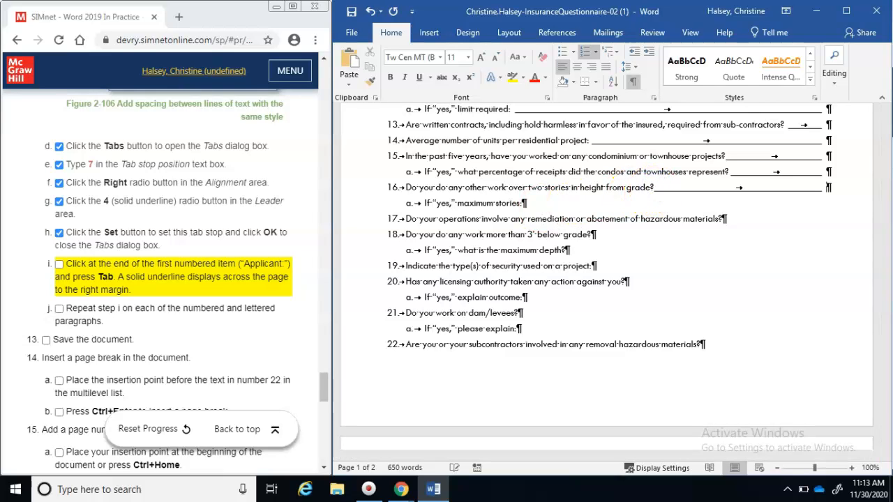
key(Tab)
key(Tab)
key(Down)
key(Tab)
key(Tab)
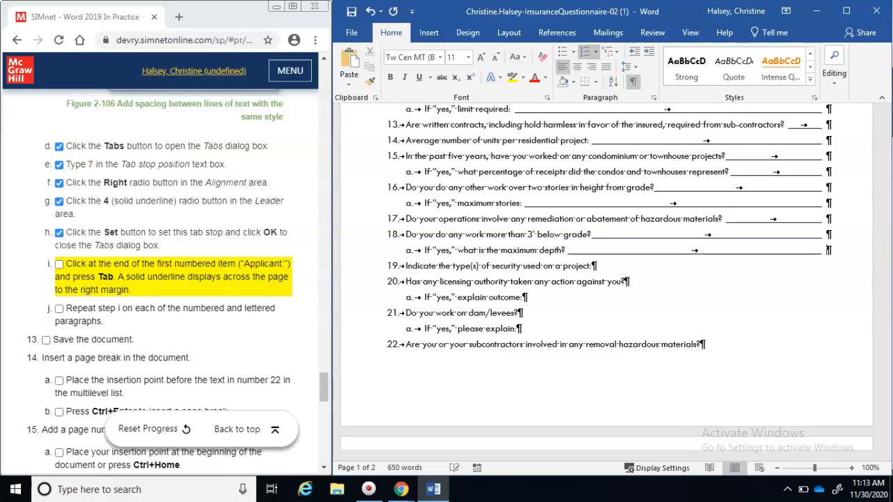
key(Tab)
key(Tab)
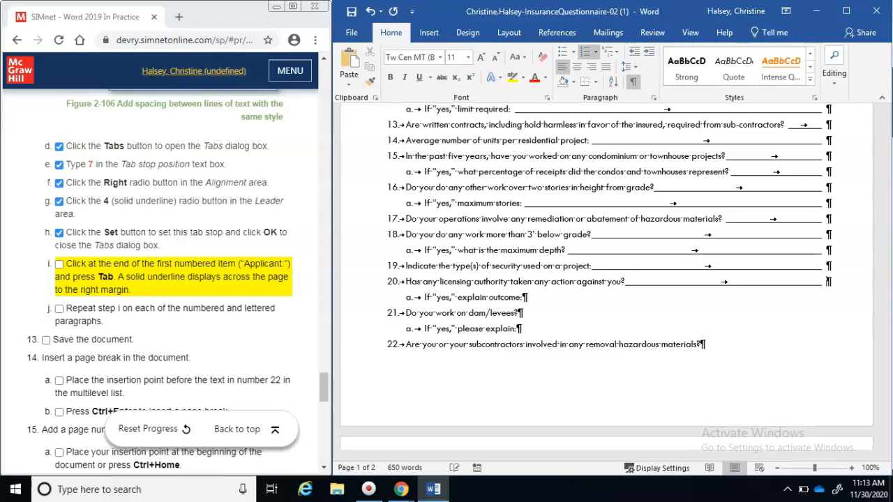
key(Tab)
key(Down)
key(Tab)
key(Tab)
key(Tab)
key(Down)
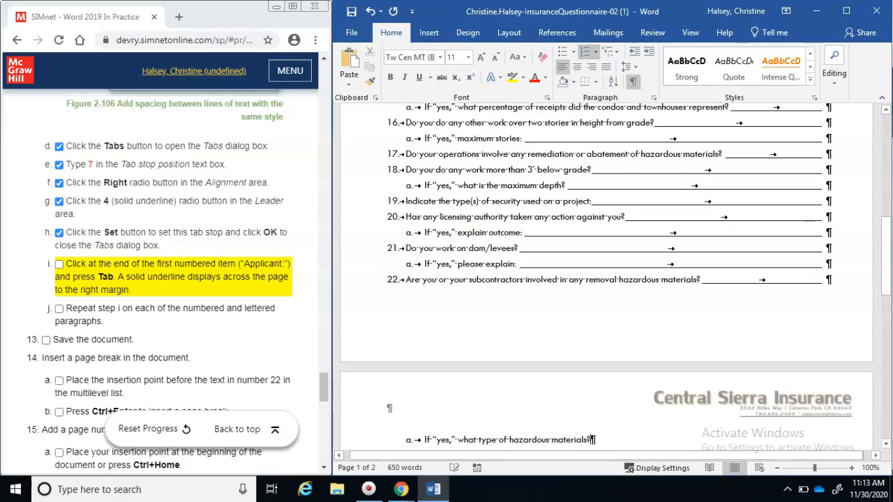
key(Tab)
key(Down)
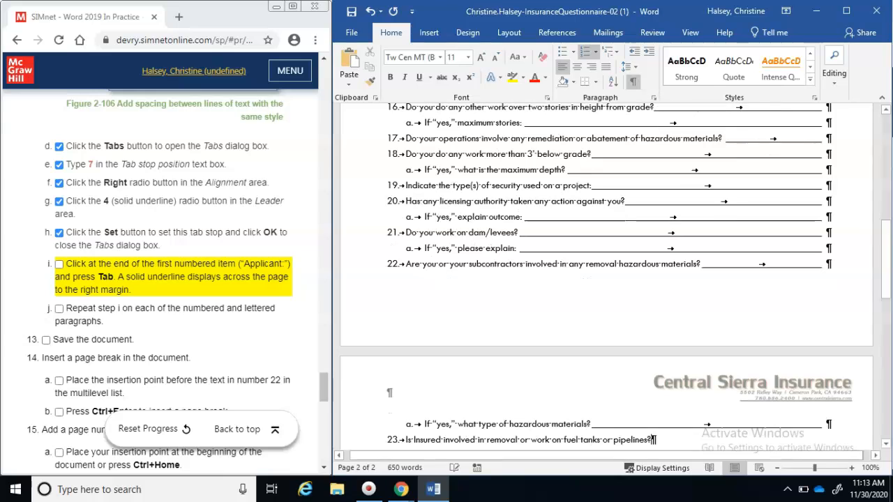
key(Tab)
key(Down)
key(Tab)
key(Down)
key(Tab)
key(Down)
Add underline leaders after items 25 through 28a
key(Tab)
key(Down)
key(Tab)
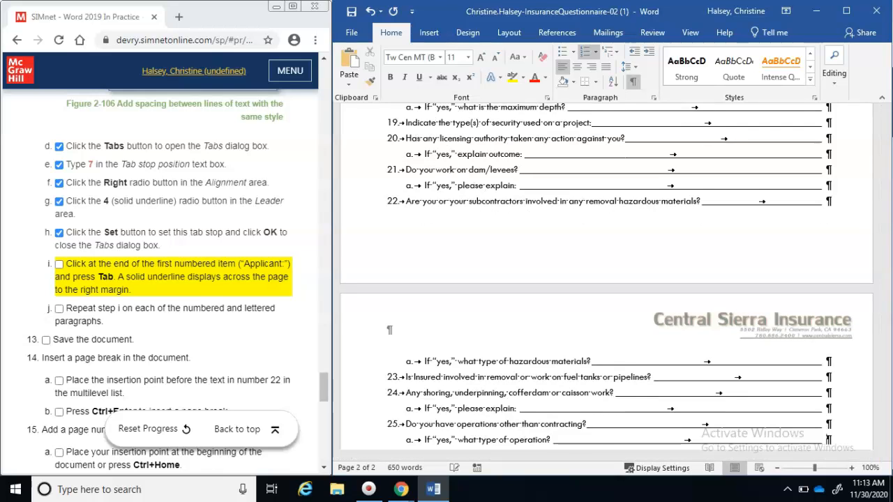
key(Down)
key(Tab)
key(Down)
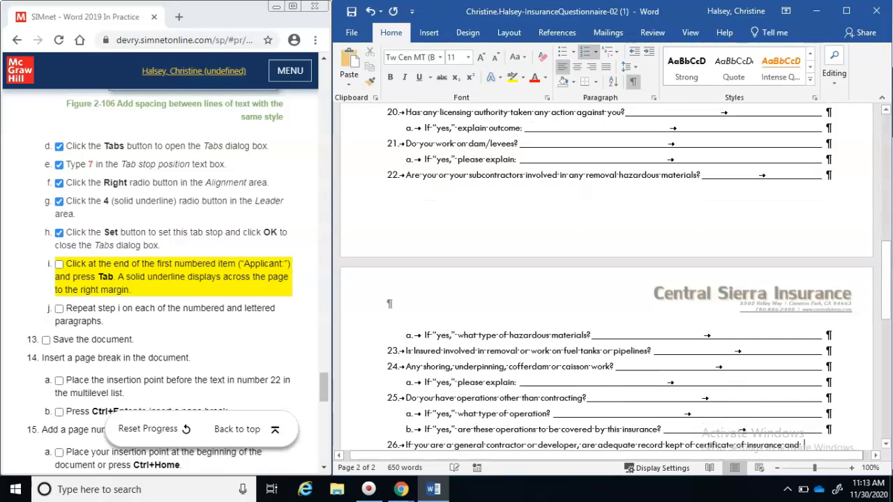
key(Down)
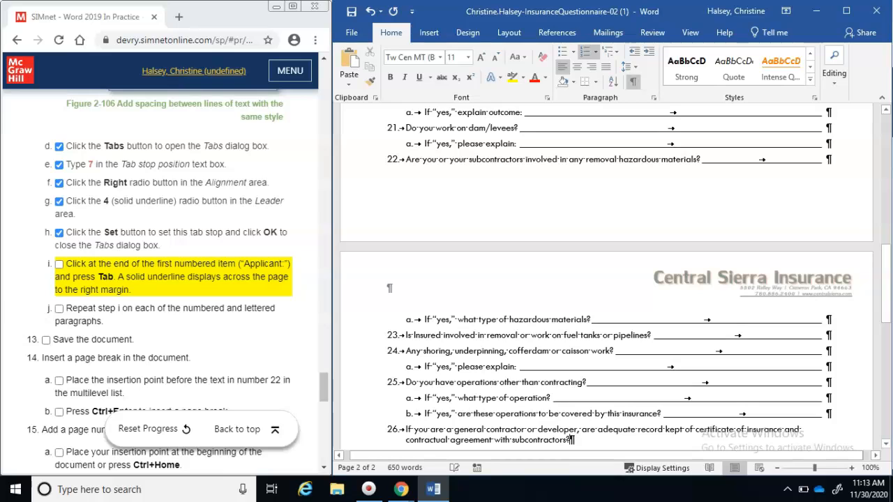
key(Tab)
key(Down)
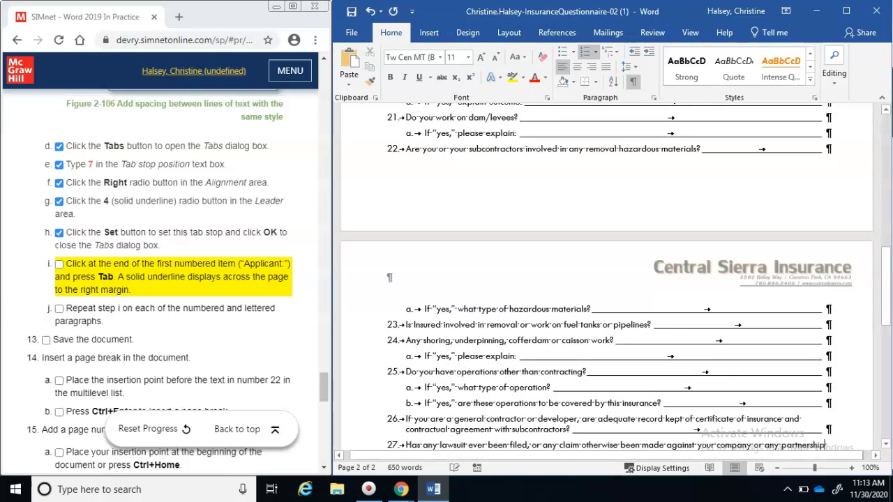
key(Down)
key(Down)
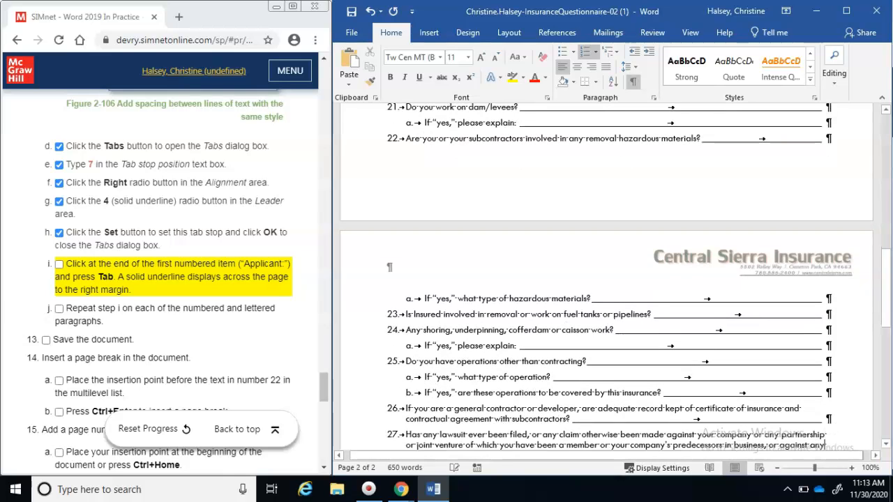
key(Tab)
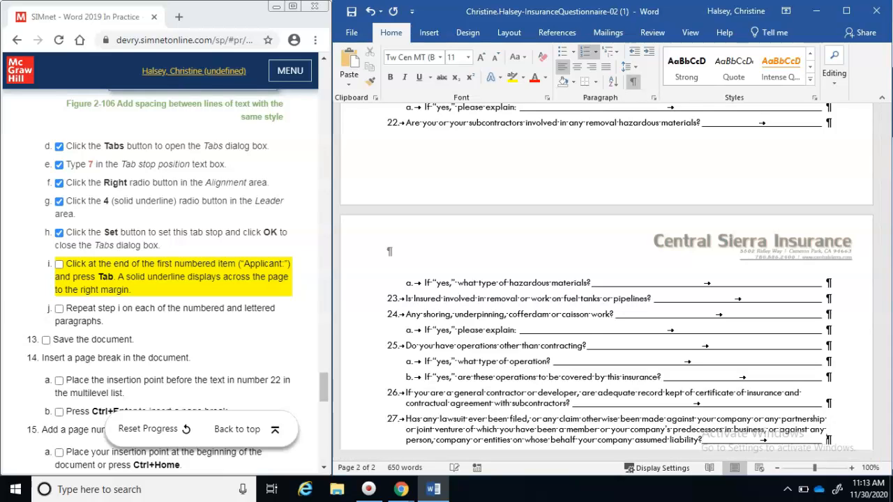
key(Down)
key(Tab)
key(Down)
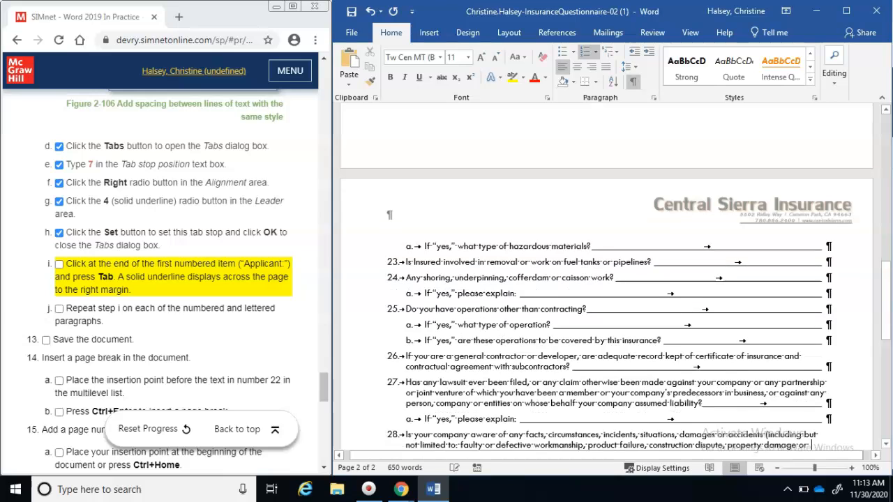
key(Down)
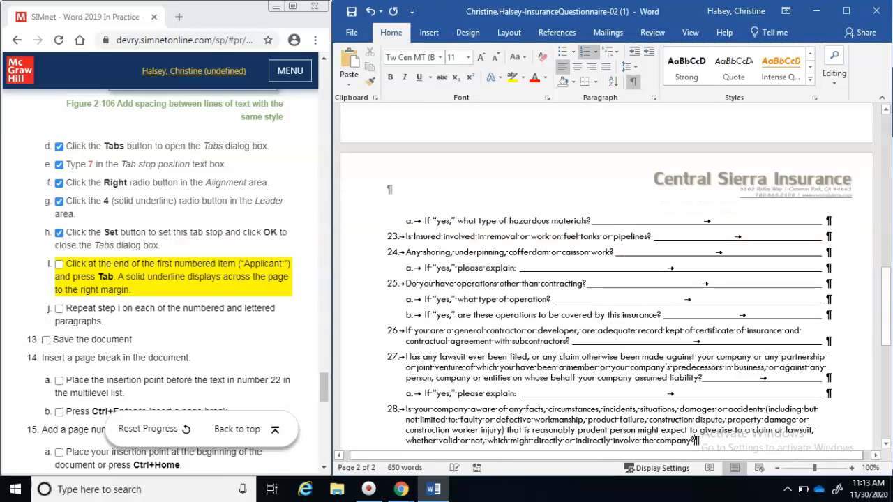
key(Tab)
key(Down)
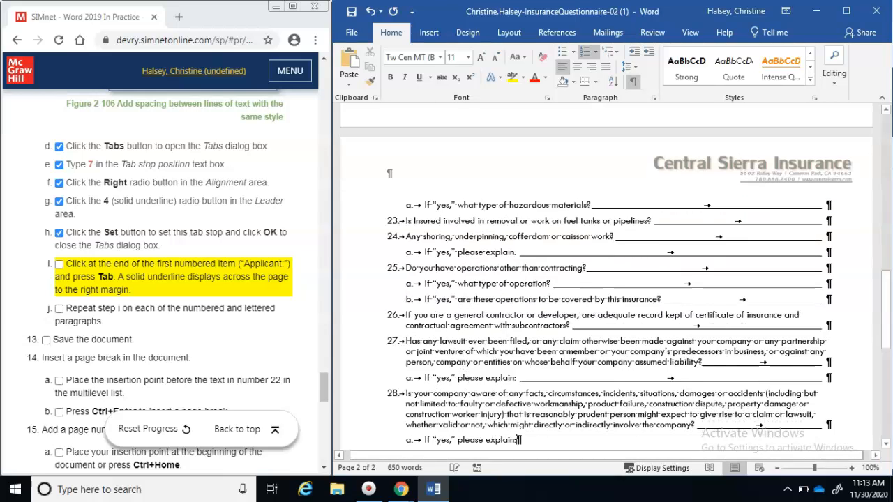
key(Tab)
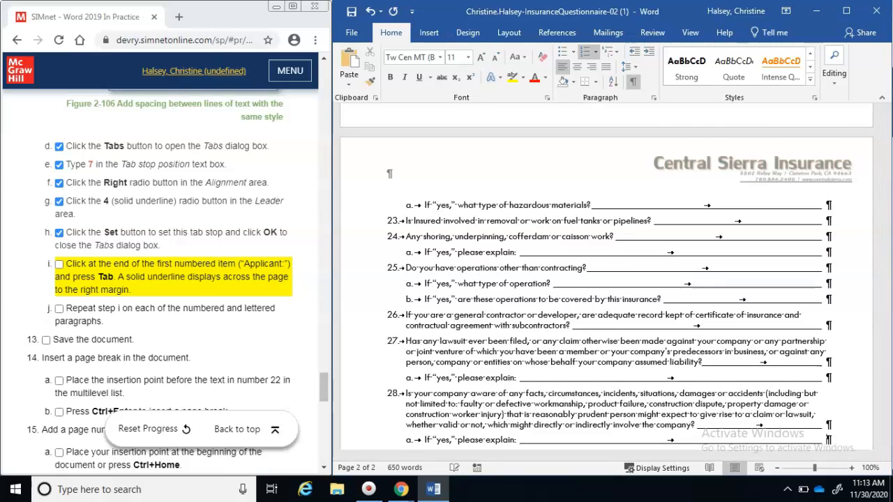
key(Down)
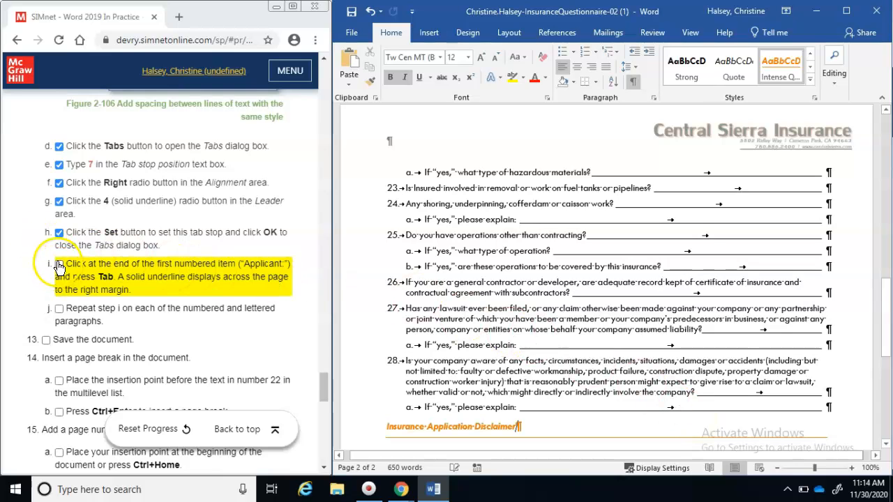
Tick steps i and j, save the questionnaire, and tick the save step
click(60, 267)
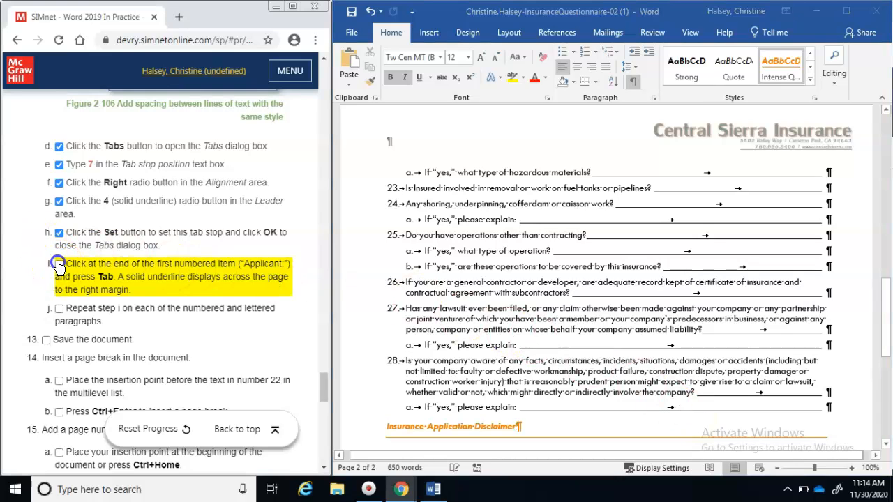
click(60, 316)
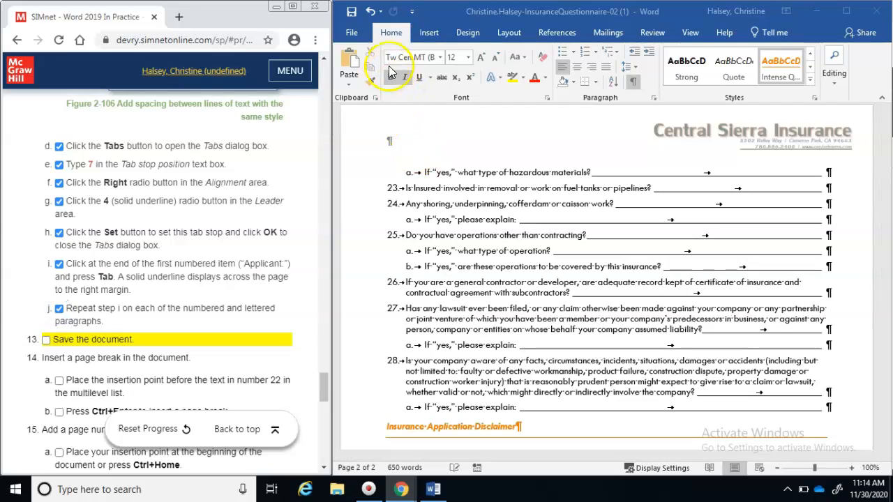
click(351, 11)
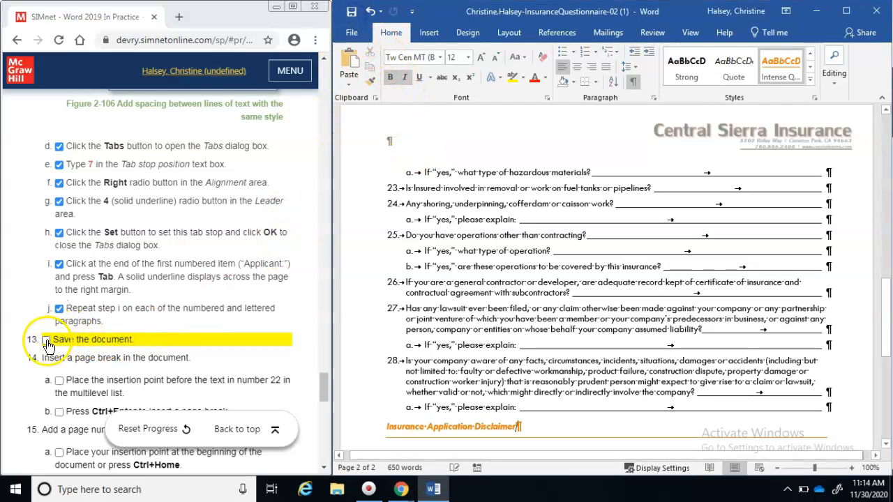
click(47, 342)
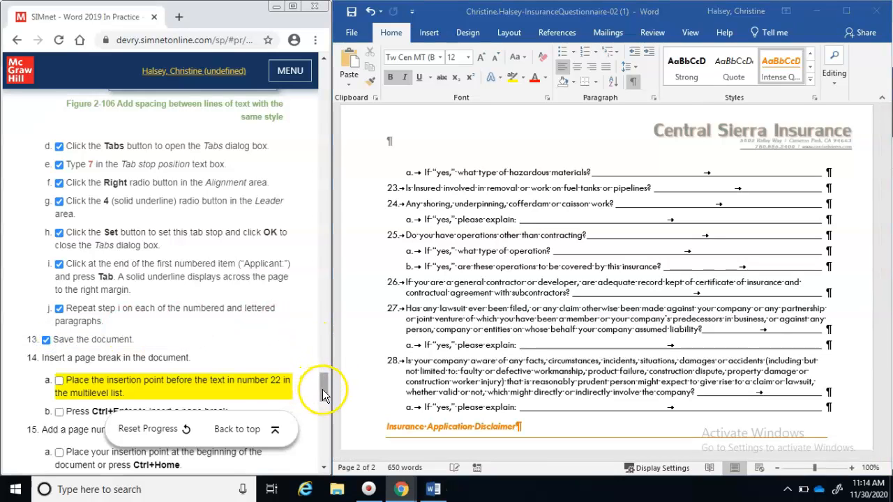
drag(323, 391, 323, 408)
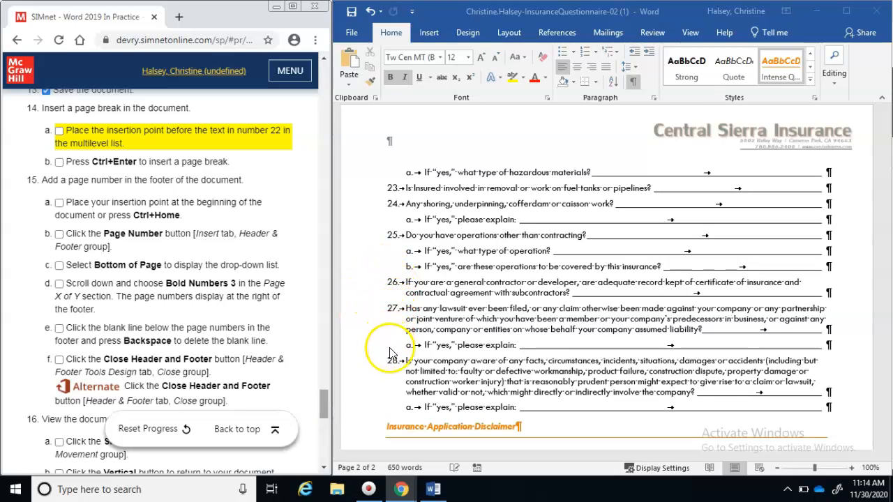
Insert a page break before question 22 with Ctrl+Enter and tick steps 14a and 14b
click(861, 136)
scroll(865, 140, up, 5)
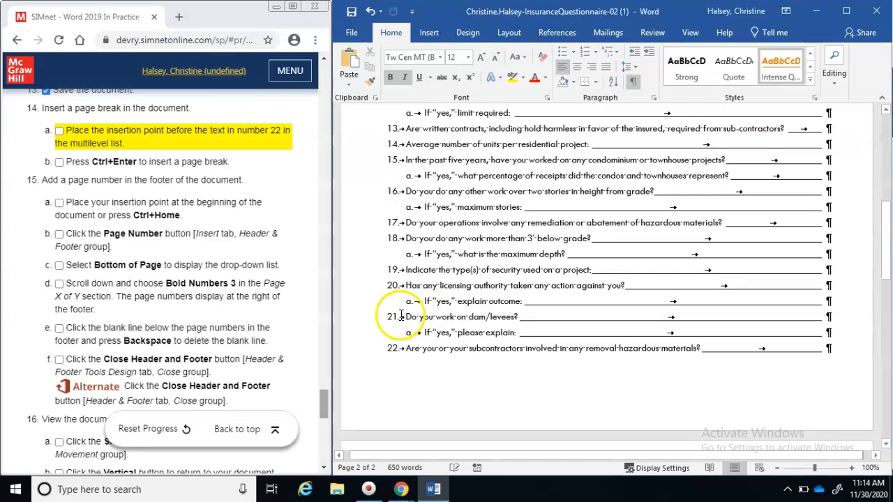
click(387, 347)
click(387, 348)
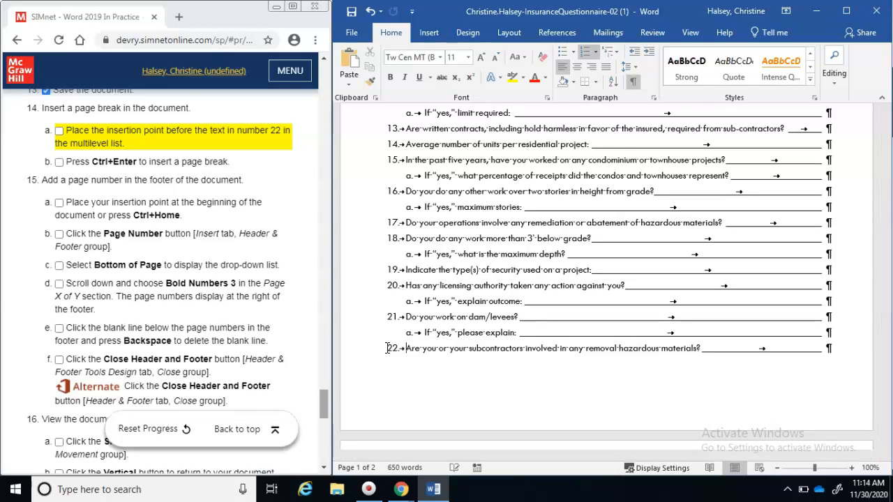
key(ctrl+Return)
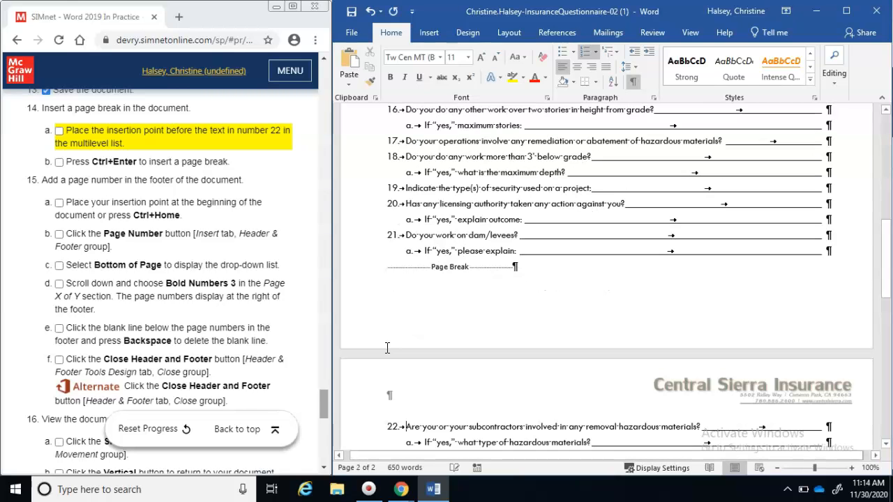
click(59, 130)
click(59, 162)
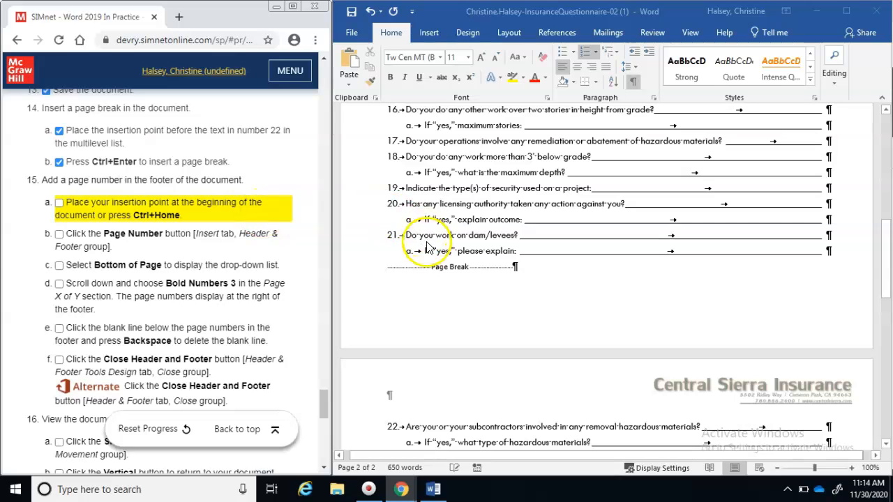
click(424, 268)
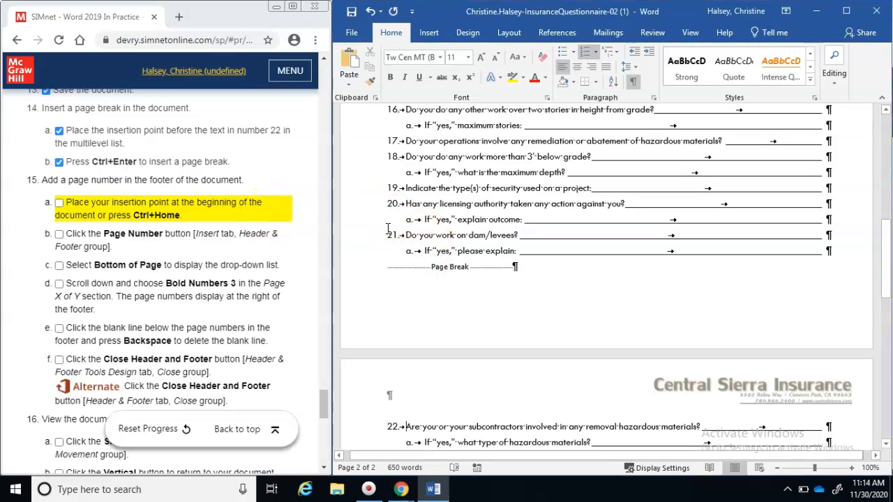
Jump to the document start with Ctrl+Home and tick step 15a
key(ctrl+Home)
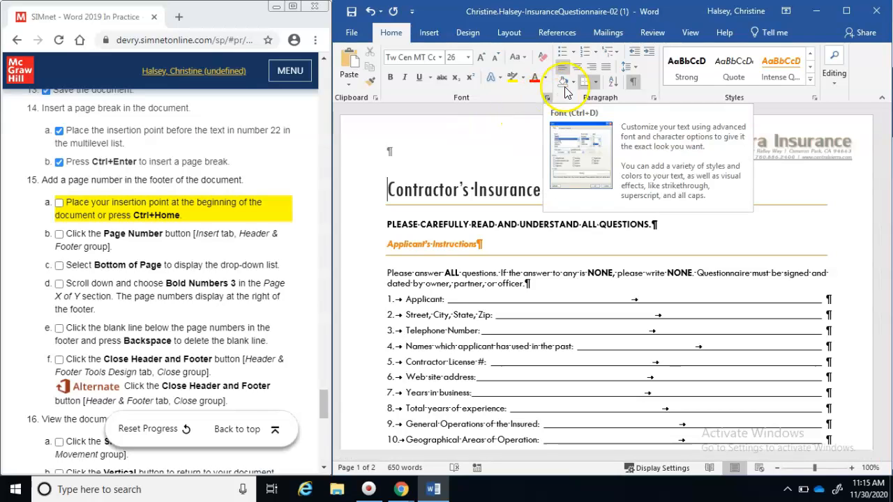
click(430, 34)
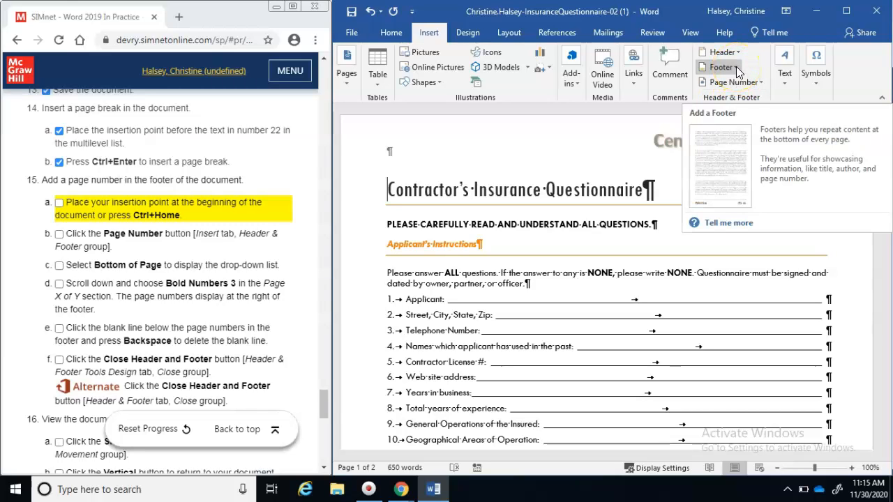
click(60, 208)
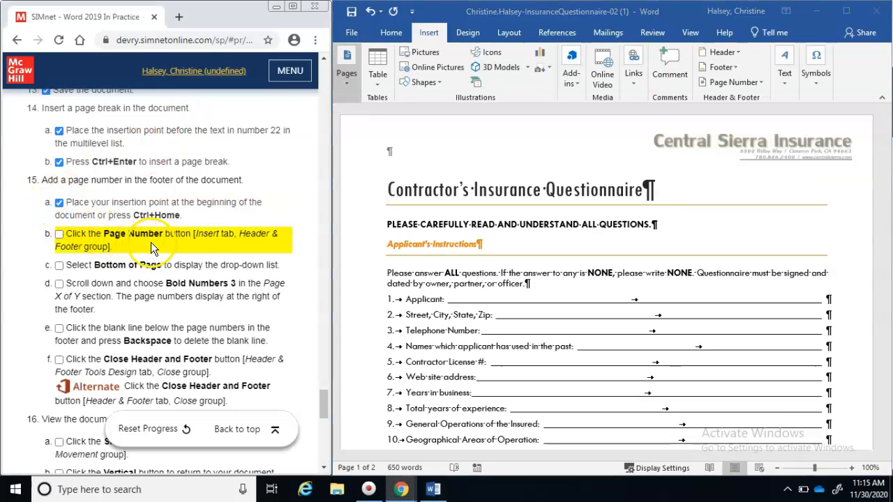
Insert a Bold Numbers 3 'Page X of Y' page number at the bottom of the page
click(736, 69)
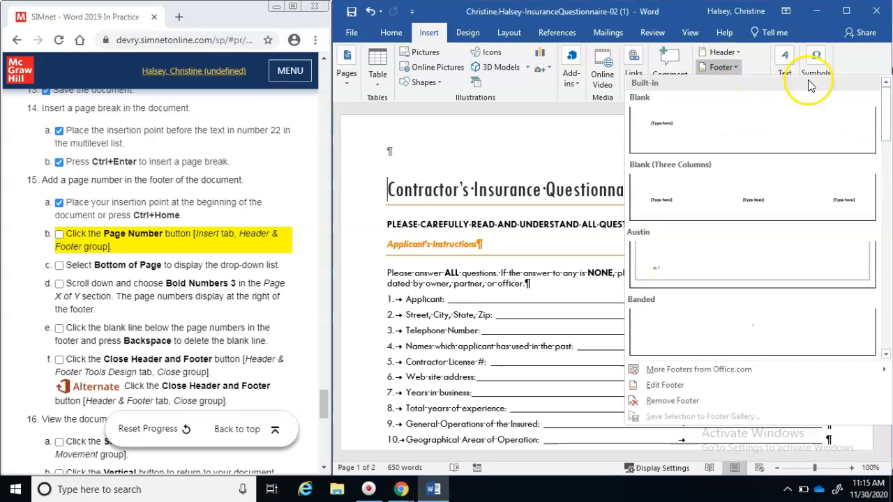
click(480, 154)
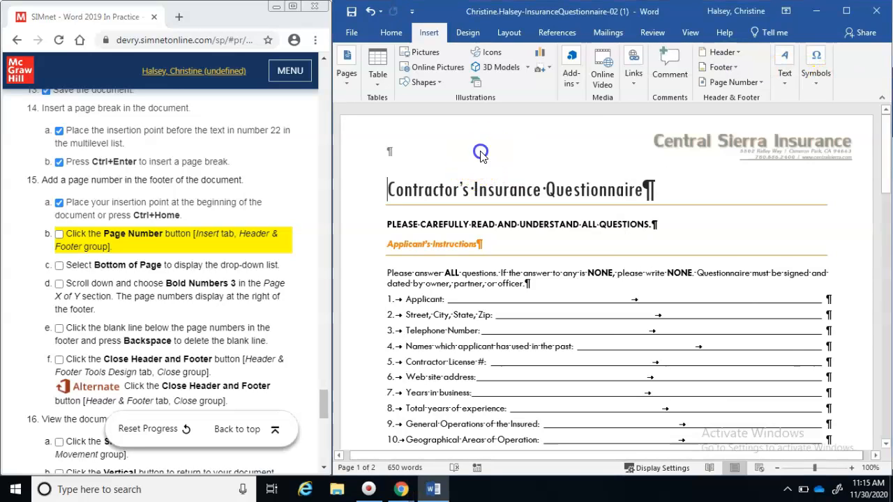
click(762, 82)
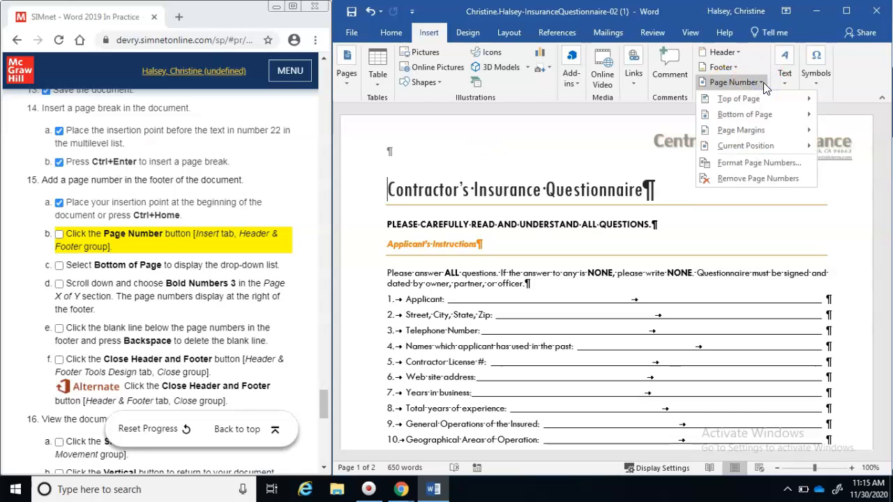
click(761, 115)
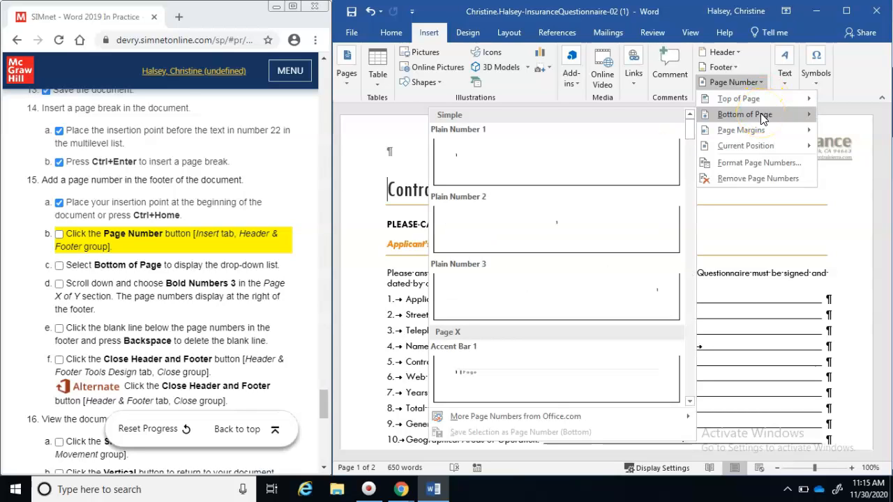
click(690, 218)
click(691, 219)
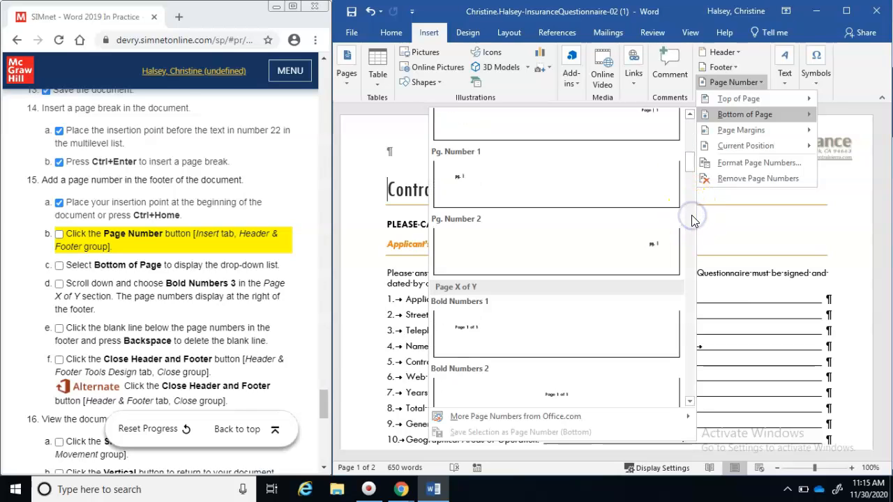
click(692, 221)
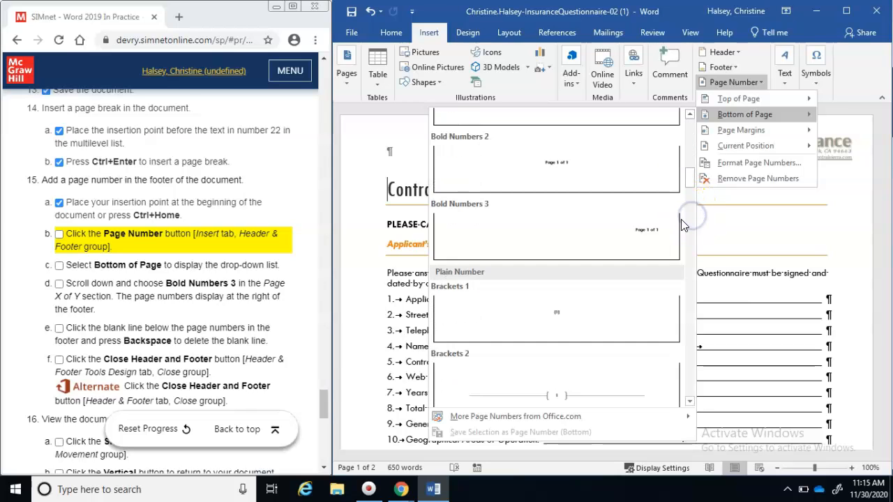
click(571, 245)
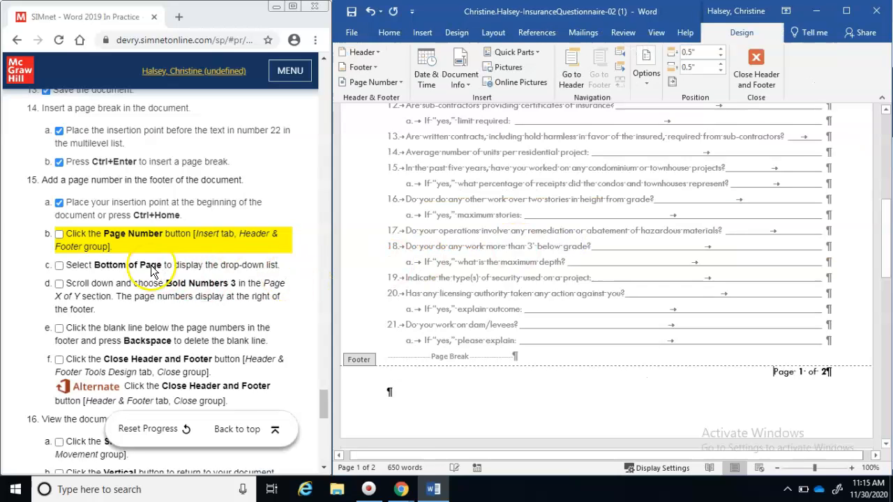
Check off guide steps 15b–15d for the page number
click(59, 233)
click(60, 265)
click(60, 285)
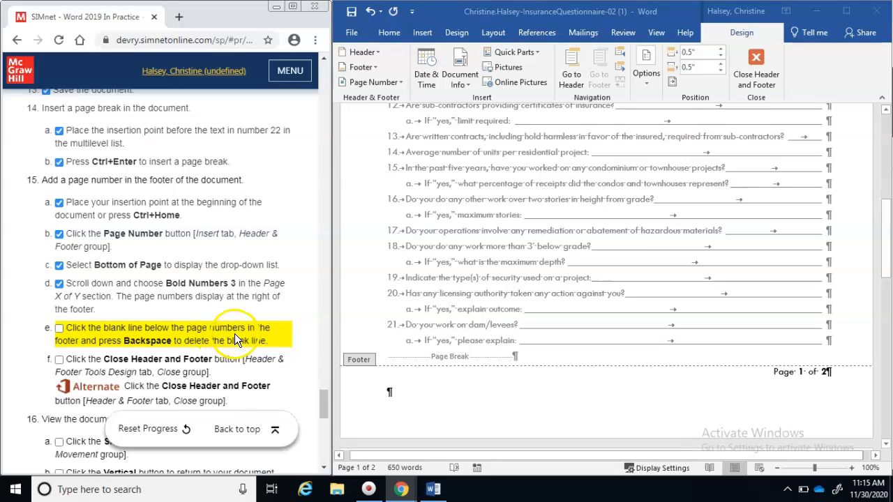
Delete the empty line below the footer page number and check off step 15e
click(547, 419)
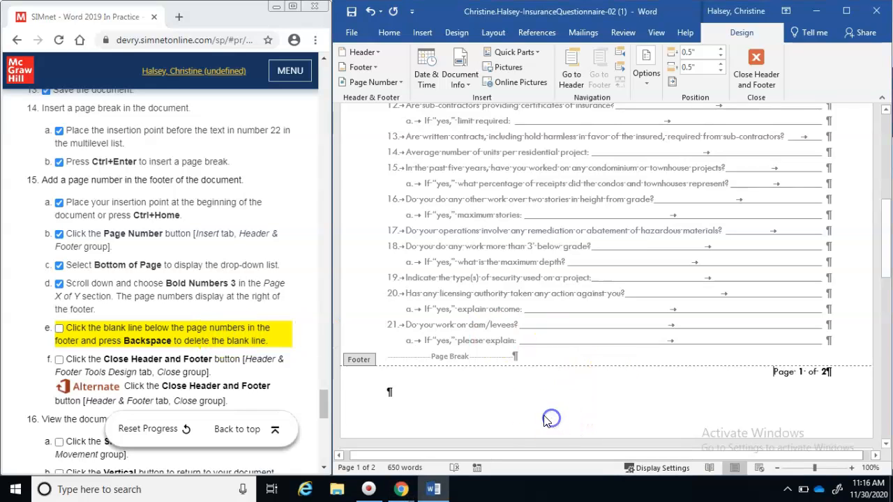
click(394, 396)
key(BackSpace)
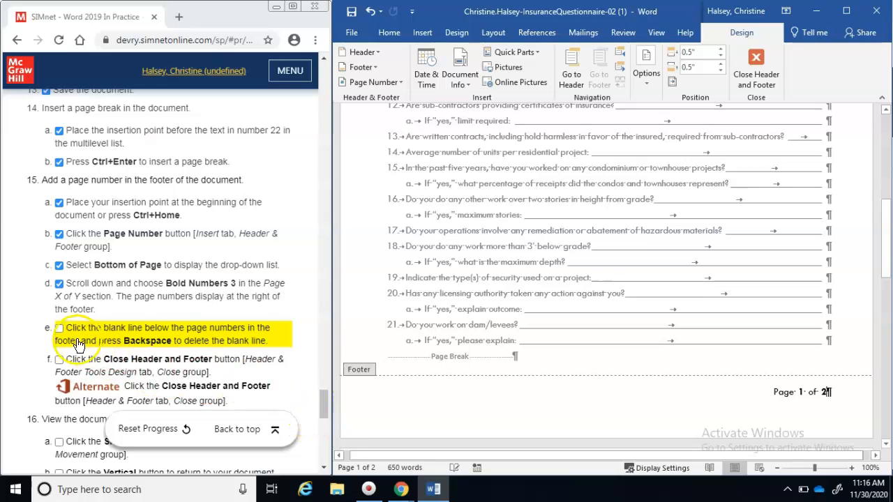
click(59, 330)
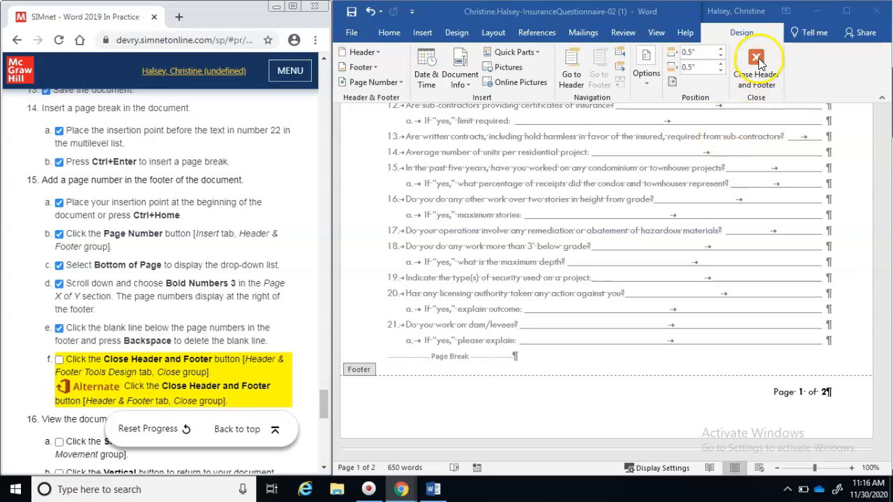
Close the footer to return to the questionnaire body and check off step 15f
double_click(624, 255)
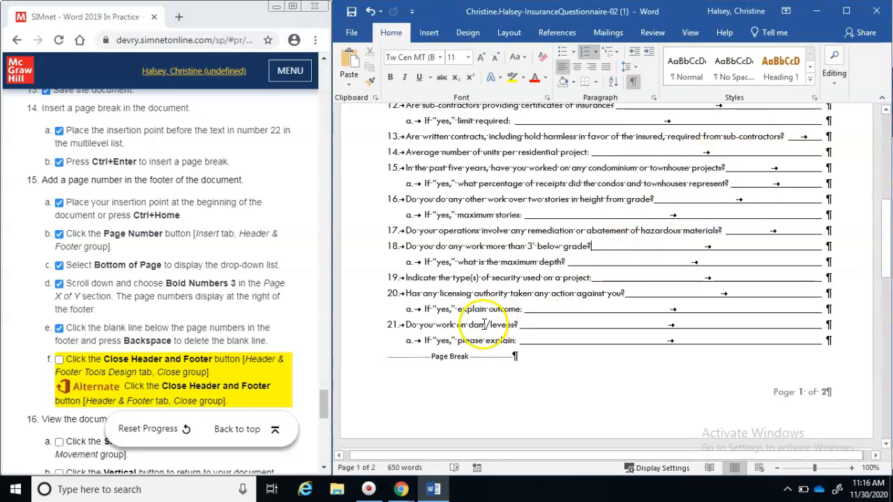
click(60, 362)
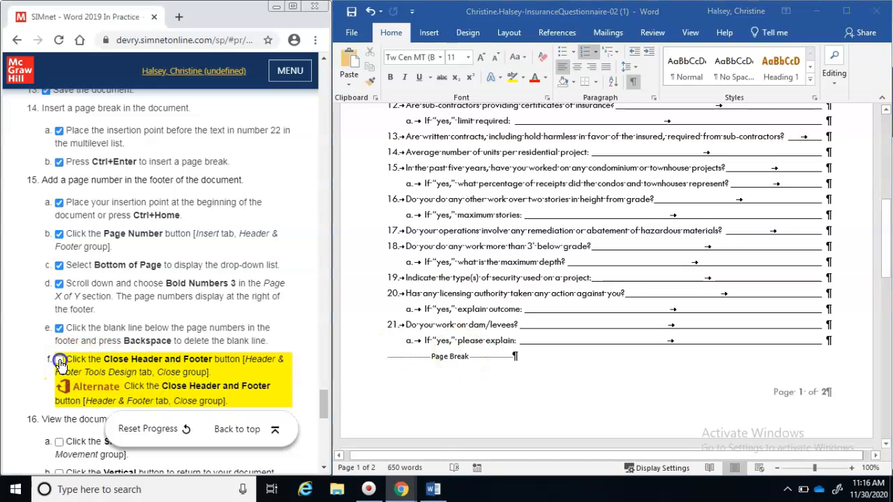
drag(325, 397, 325, 417)
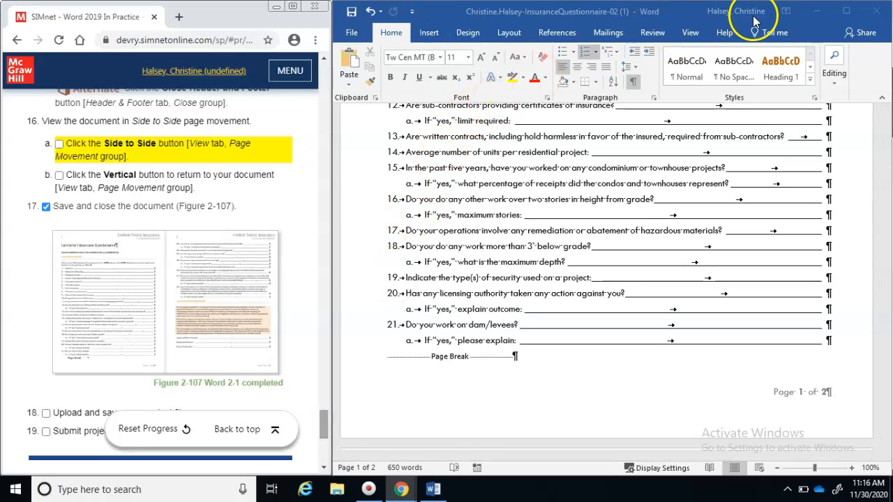
click(690, 32)
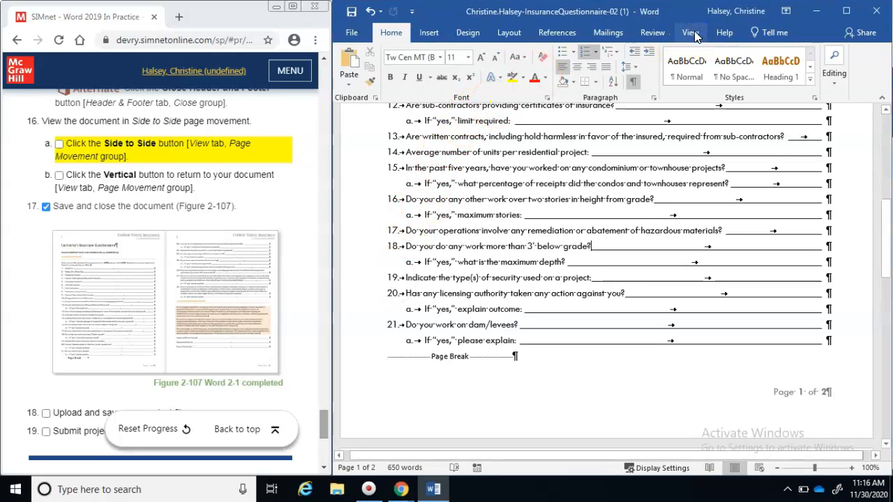
View both pages Side to Side, switch back to Vertical, check off 16a–16b, and save
click(548, 79)
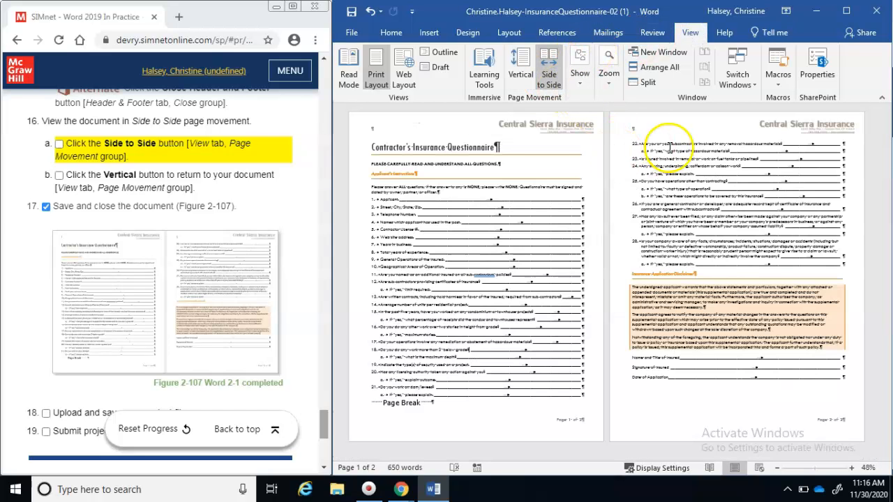
click(59, 143)
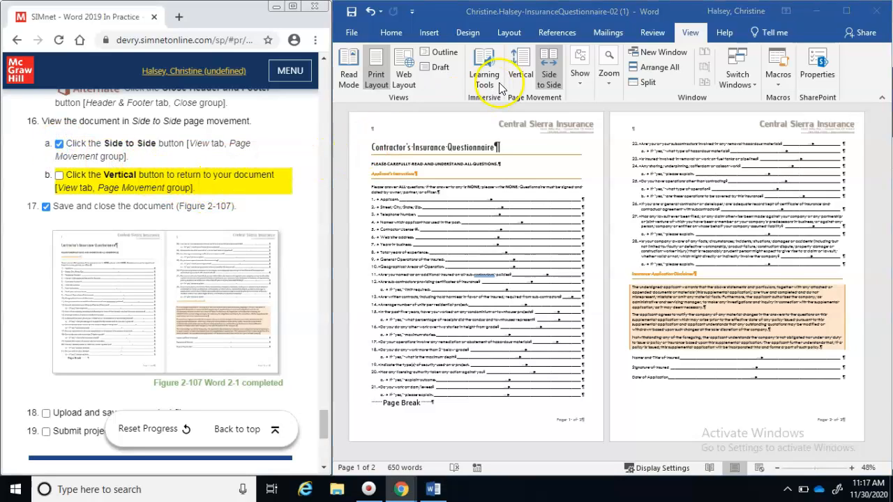
click(519, 74)
click(520, 75)
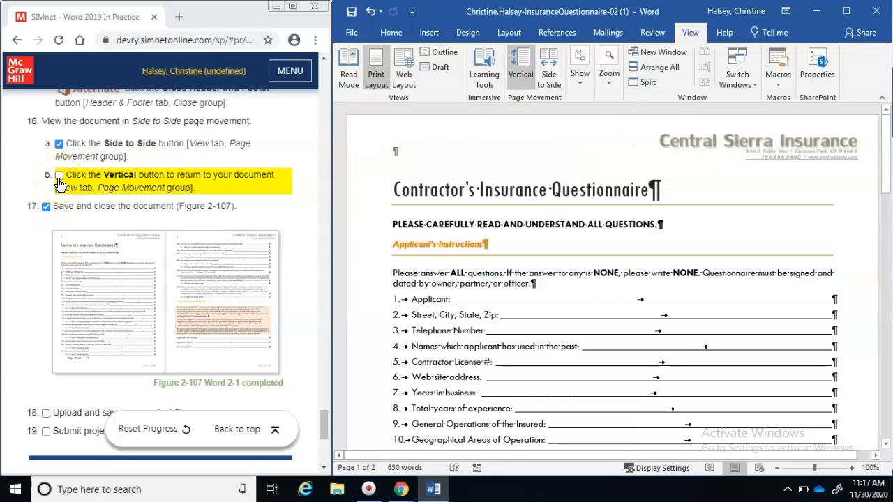
click(60, 179)
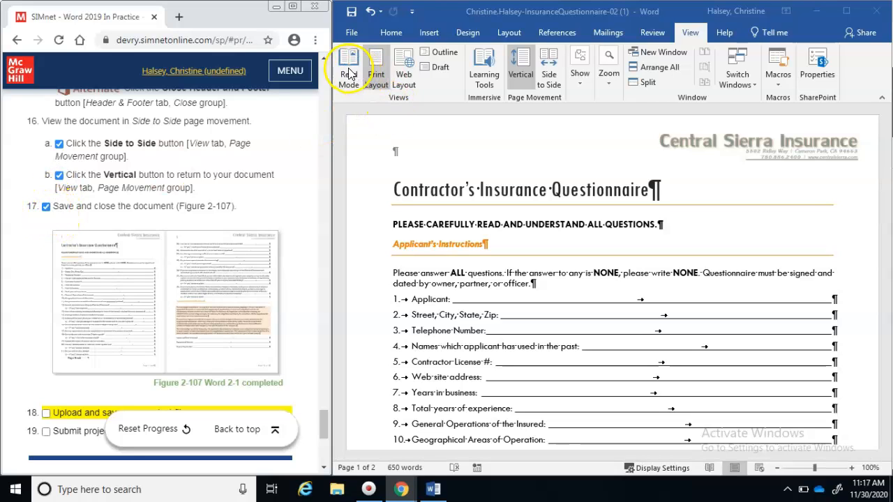
click(351, 11)
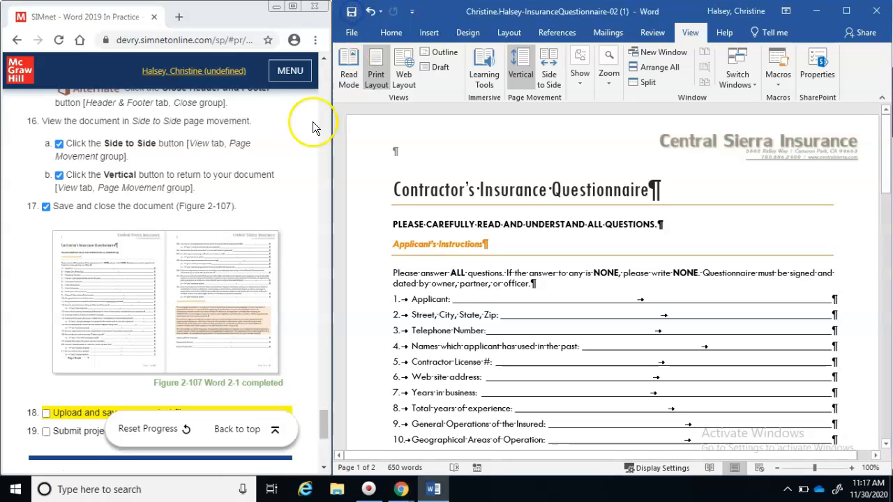
Upload the newest insurance questionnaire .docx from Downloads, sorted by date modified
drag(319, 424, 320, 430)
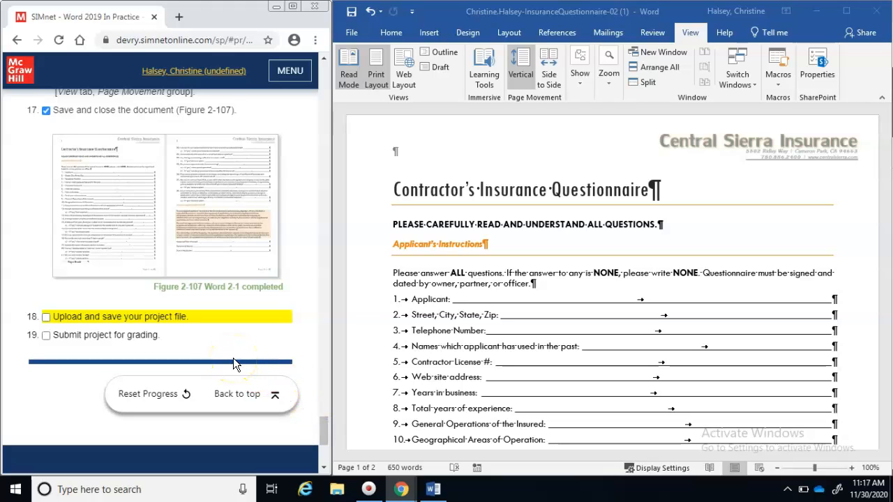
drag(323, 429, 325, 106)
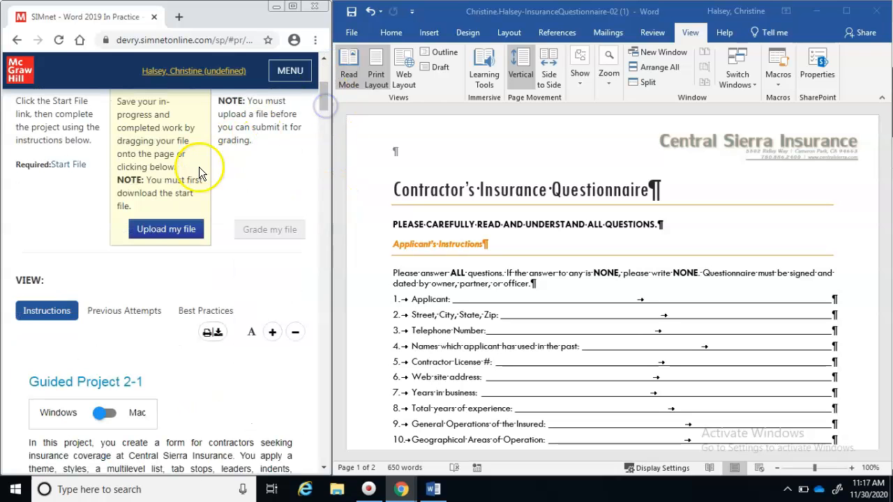
click(175, 239)
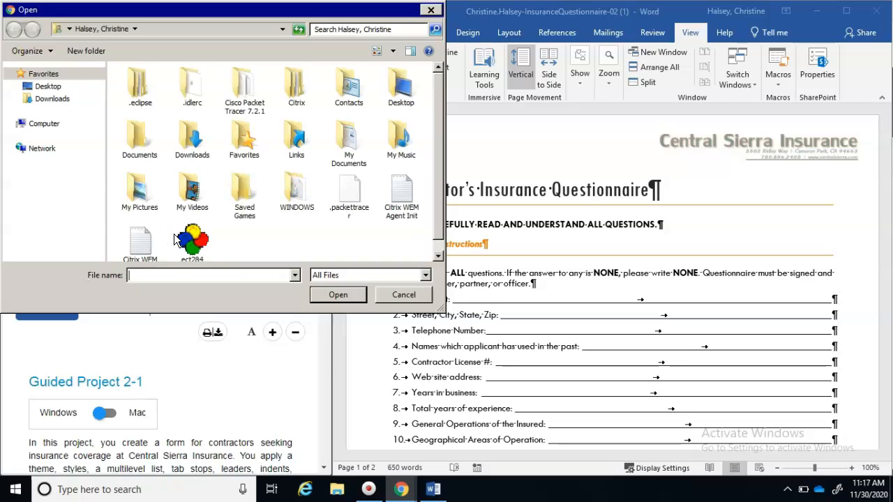
click(175, 239)
click(194, 134)
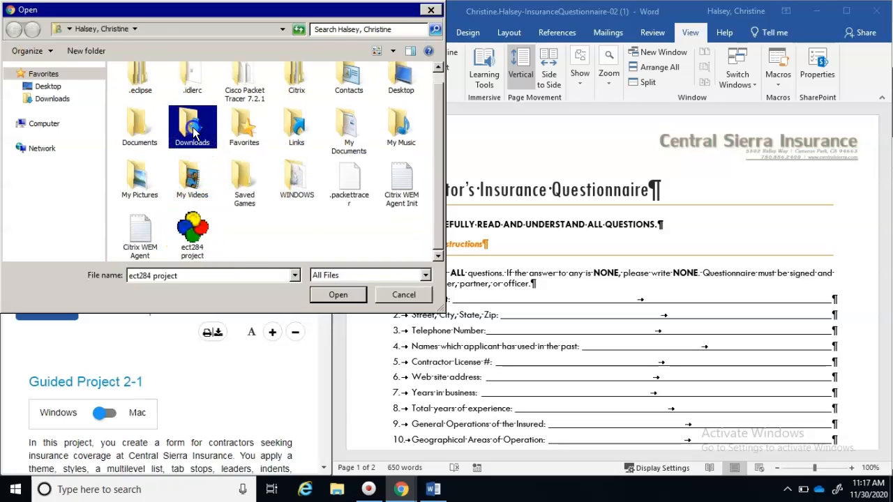
double_click(194, 134)
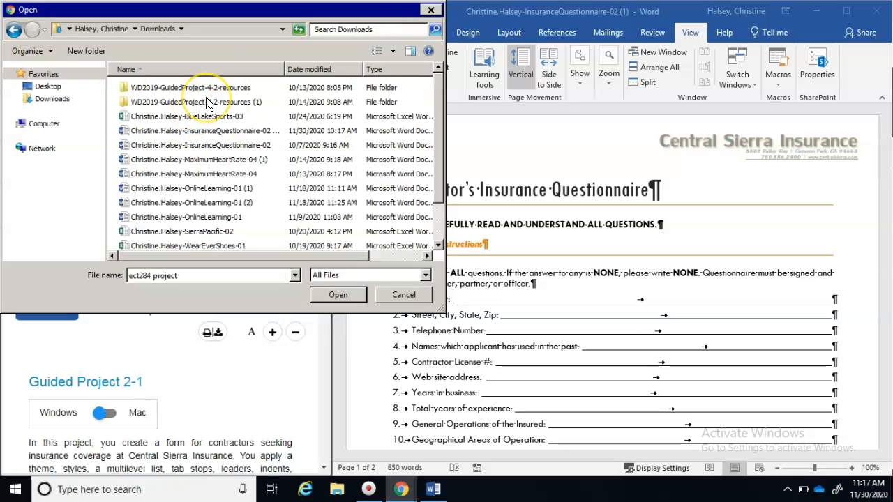
click(298, 74)
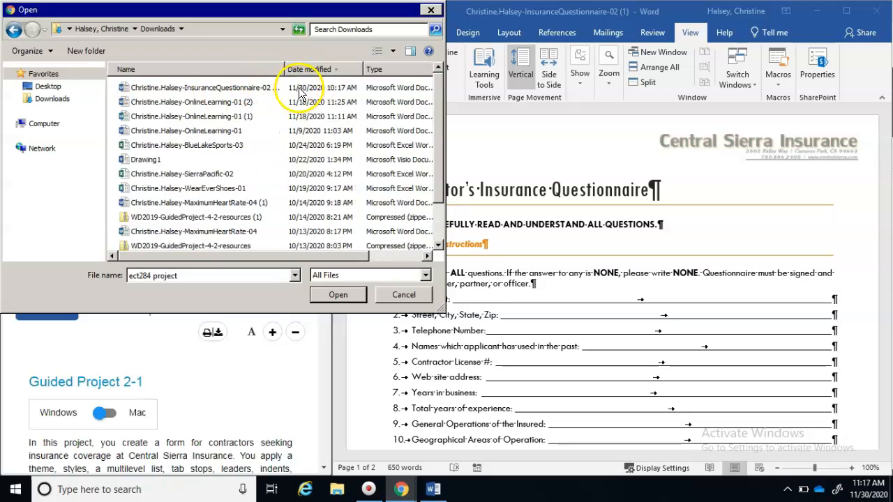
double_click(235, 89)
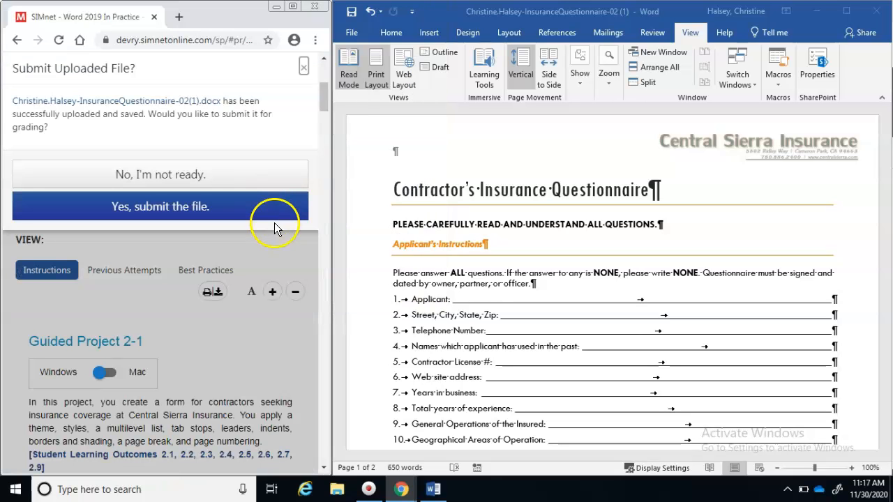
Submit the uploaded file for grading and expand objective 10's feedback
click(179, 211)
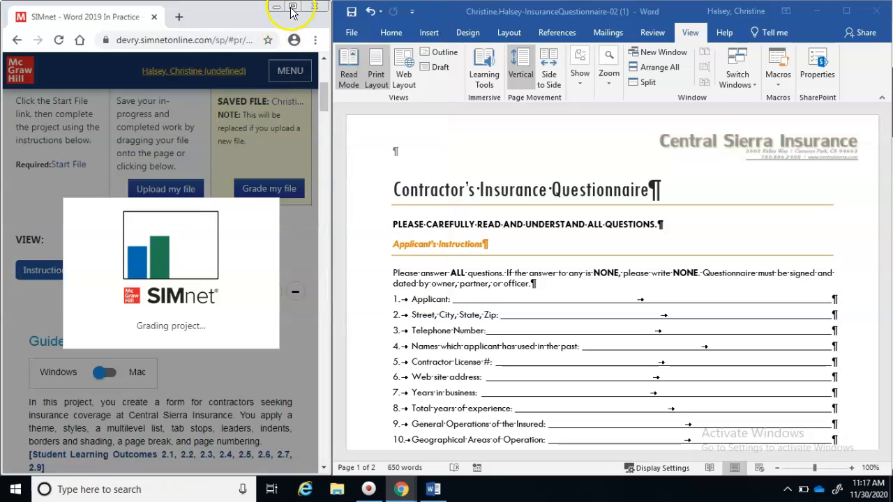
click(292, 7)
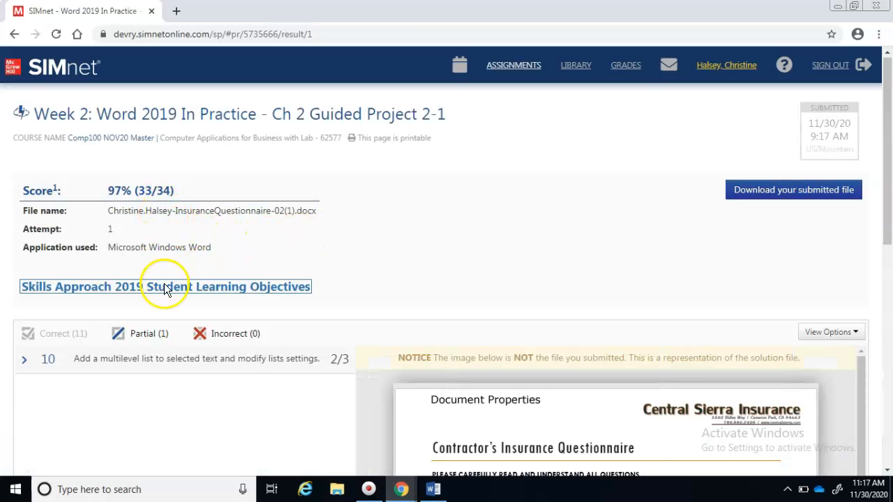
click(109, 356)
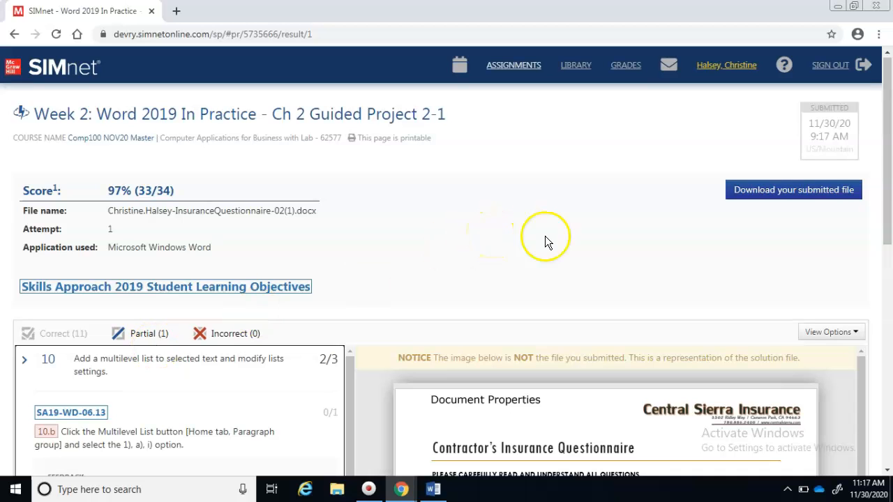
Review the 10.b incorrect list style feedback, then return to the Word questionnaire
drag(886, 225, 888, 382)
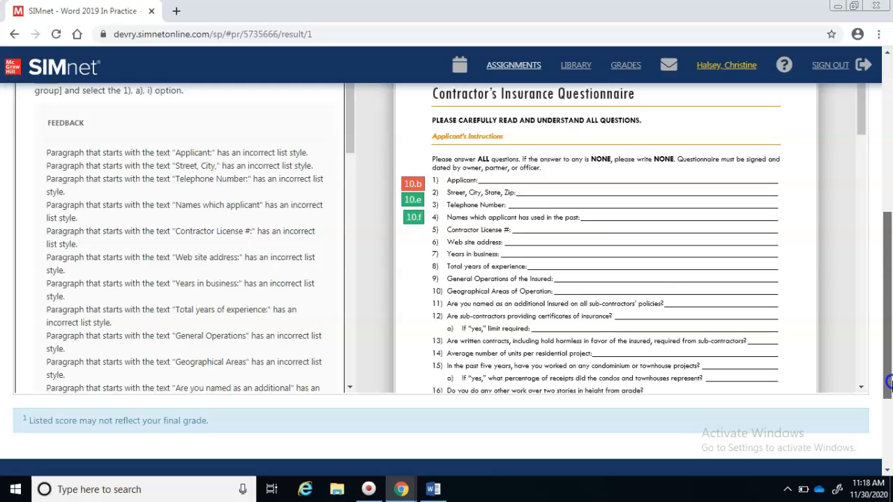
drag(888, 382, 888, 383)
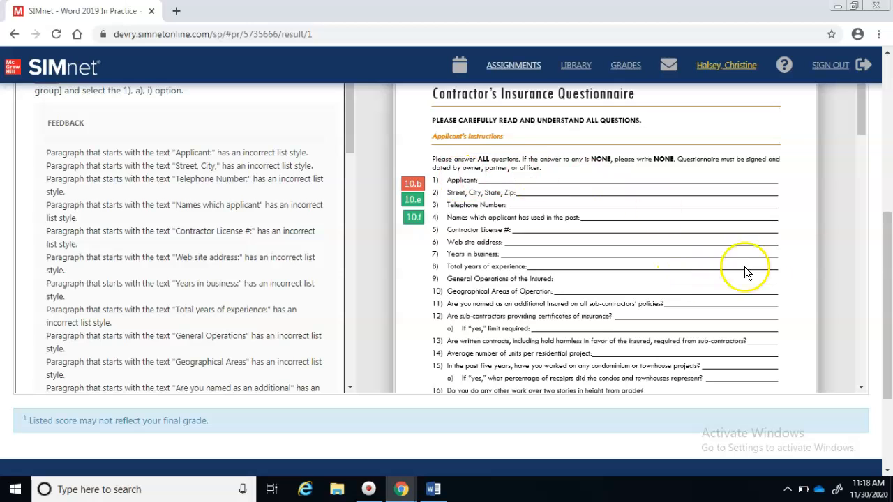
drag(888, 268, 888, 240)
mouse_move(417, 259)
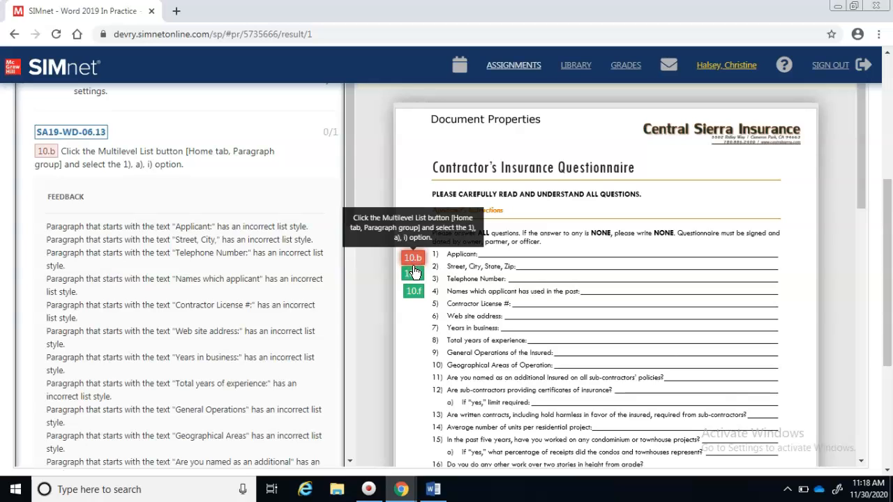
click(483, 254)
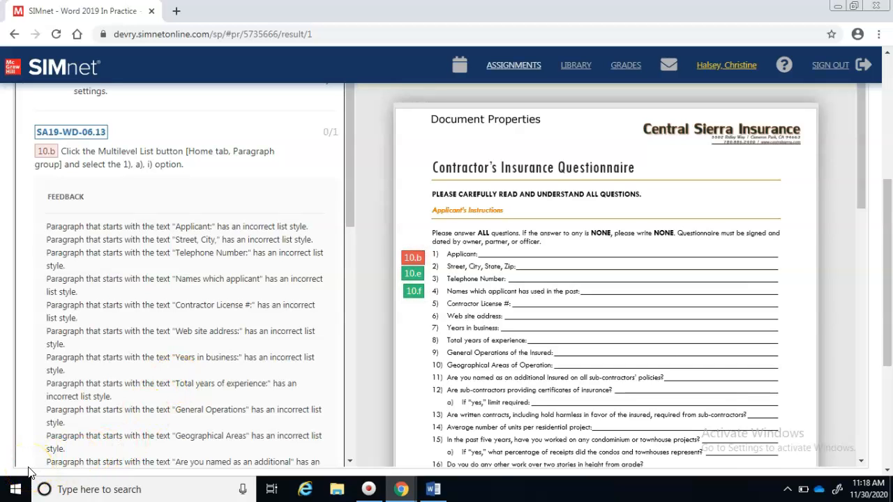
click(433, 488)
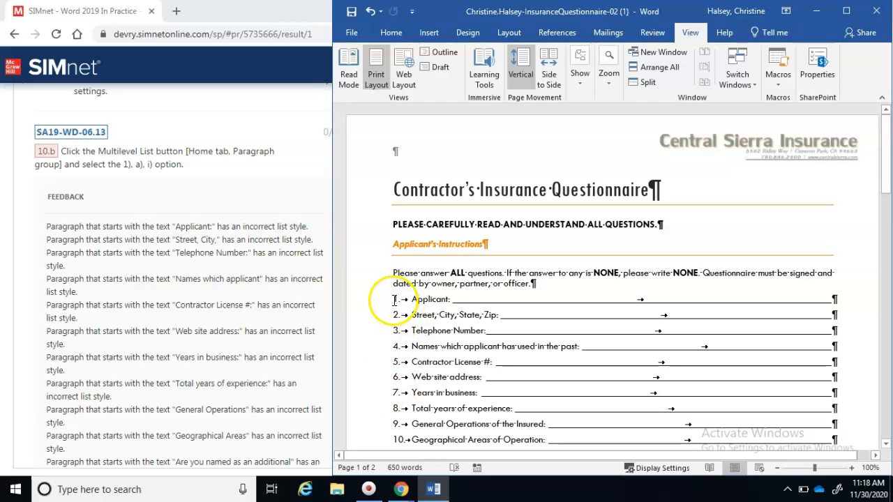
Apply the 1) a) i) multilevel list to the questions, save, and scroll SIMnet results to the top
drag(393, 299, 841, 278)
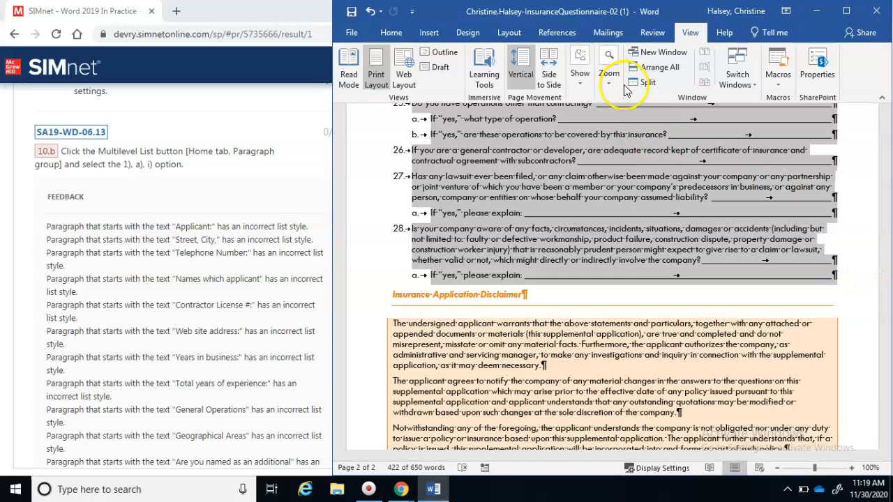
click(386, 32)
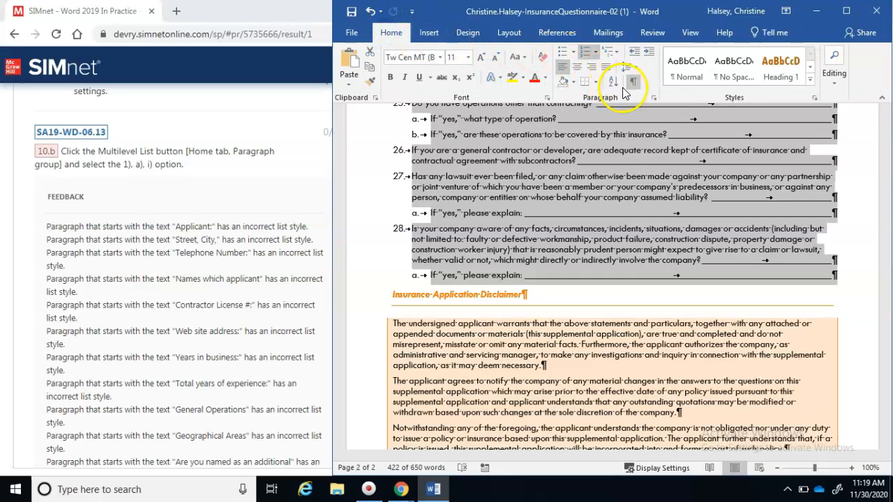
click(617, 56)
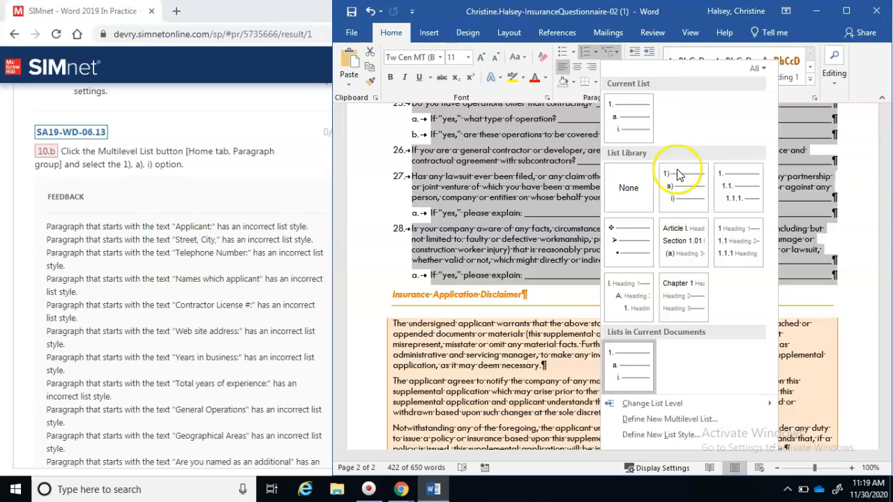
click(679, 200)
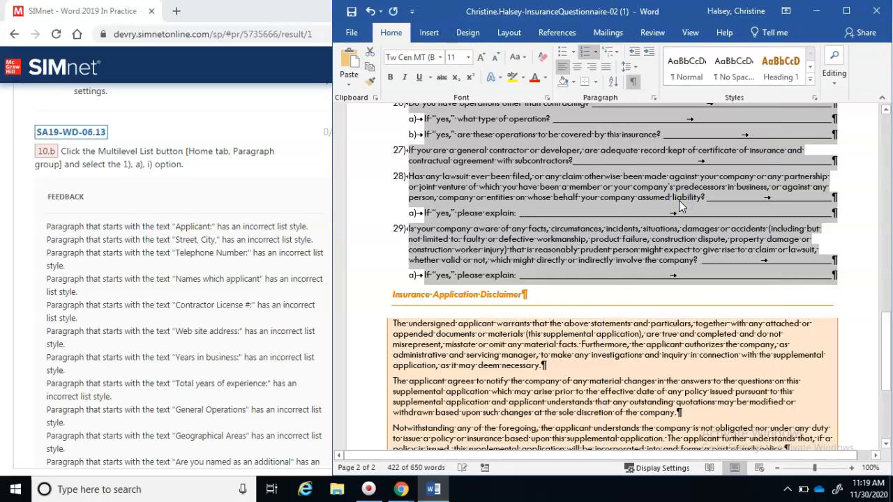
click(351, 11)
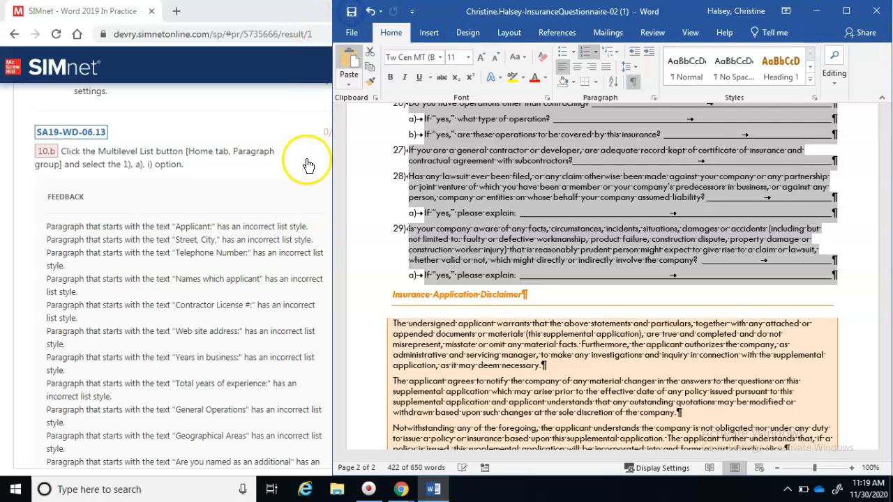
click(307, 165)
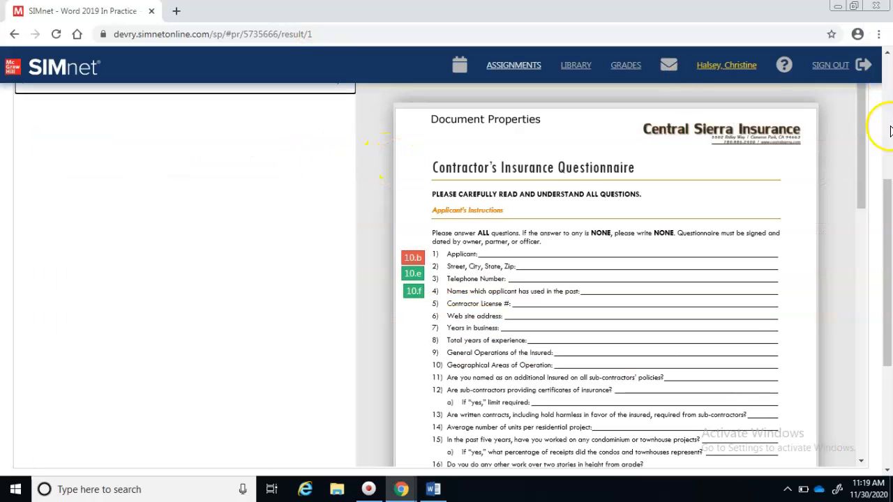
drag(883, 189, 880, 61)
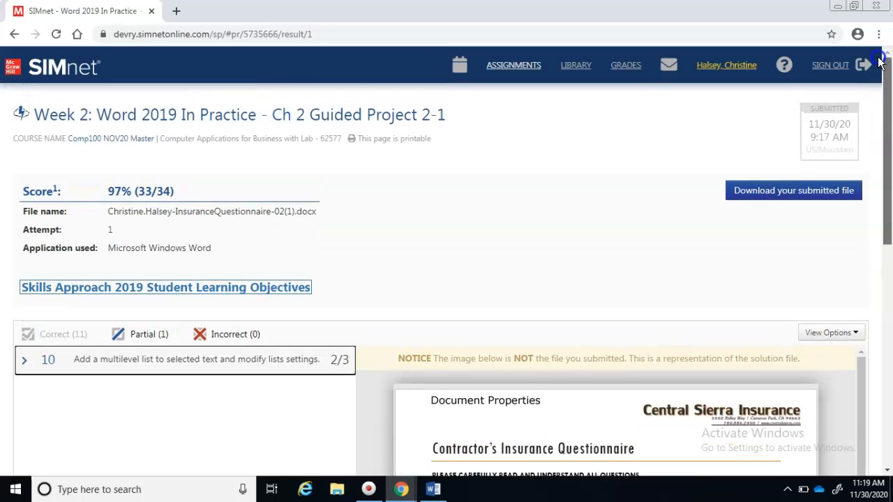
Sign out of SIMnet and close the Chrome window
click(869, 64)
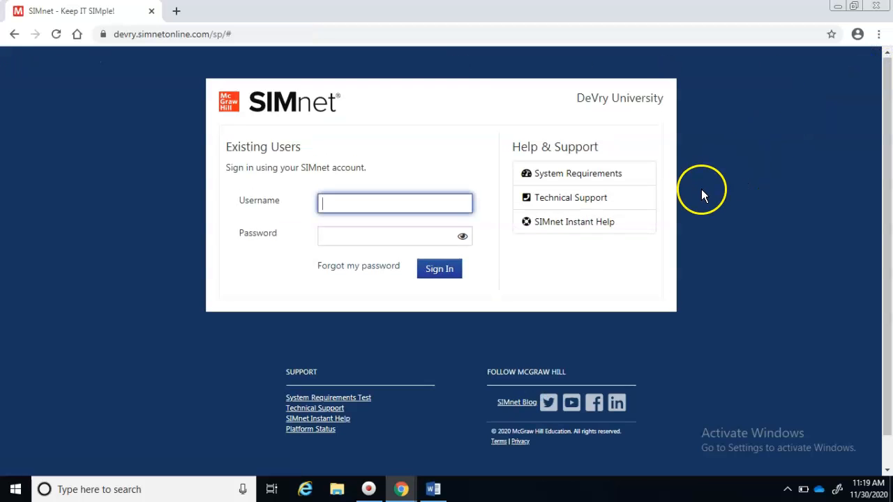
click(872, 7)
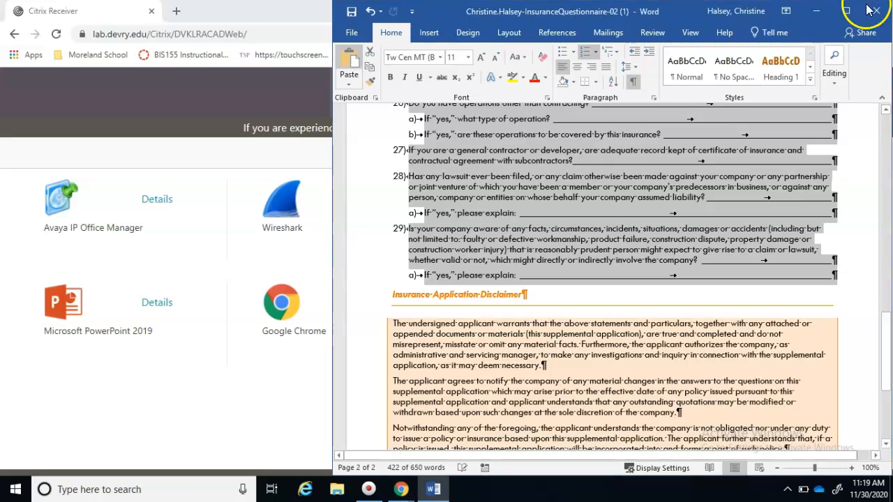
click(285, 408)
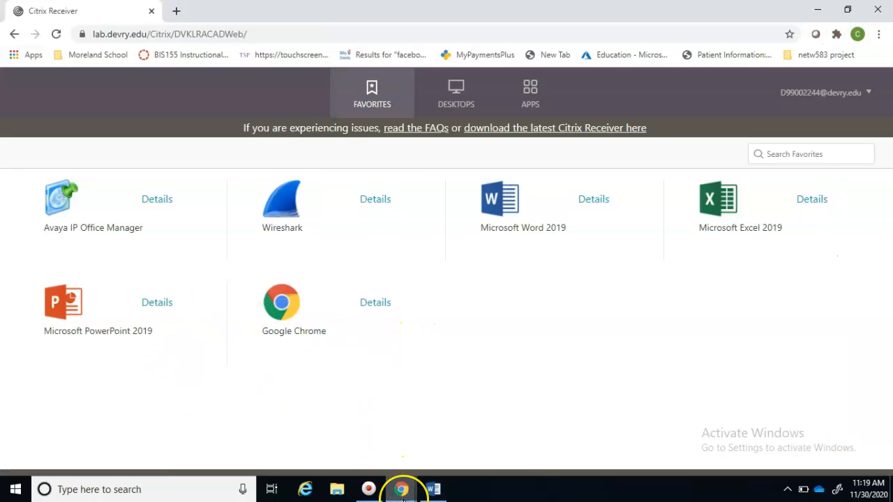
Relaunch Chrome from Citrix Receiver and open Guided Project 2-1 in SIMSTUDENT view
mouse_move(402, 490)
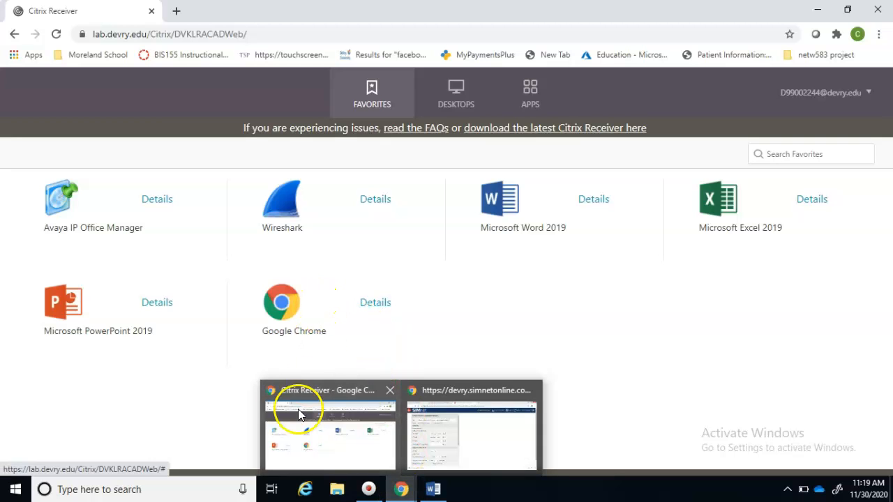
click(283, 302)
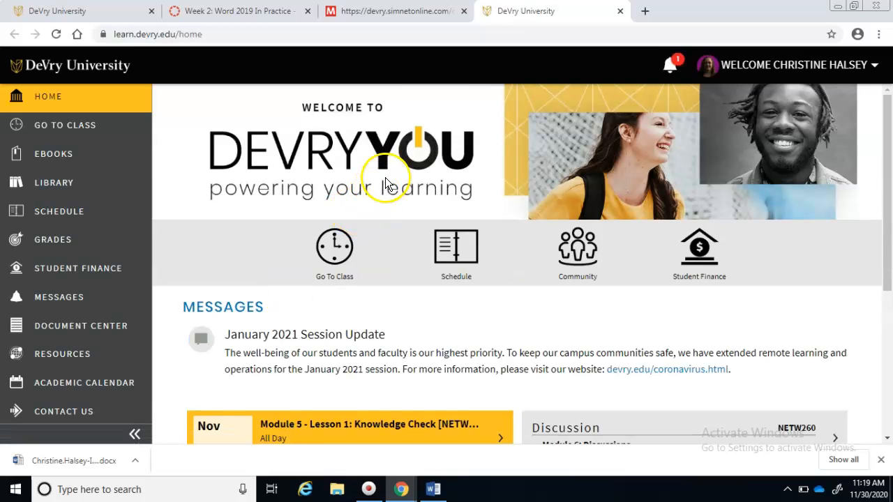
click(410, 17)
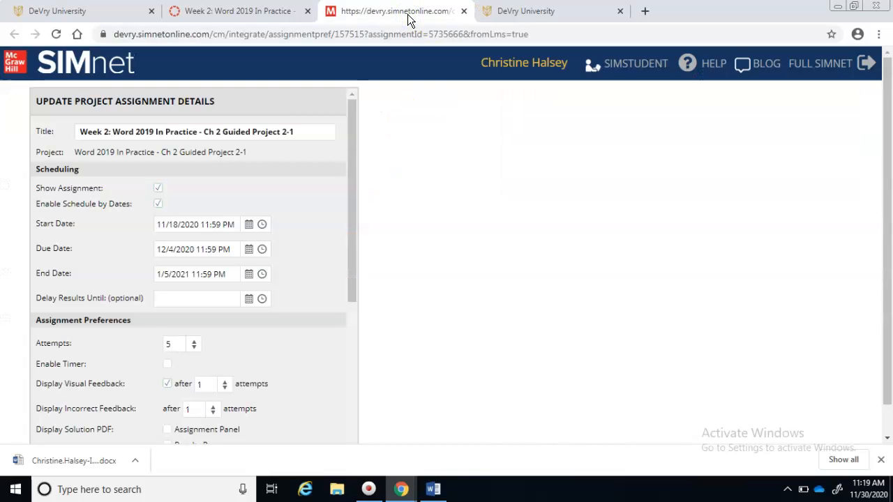
click(636, 64)
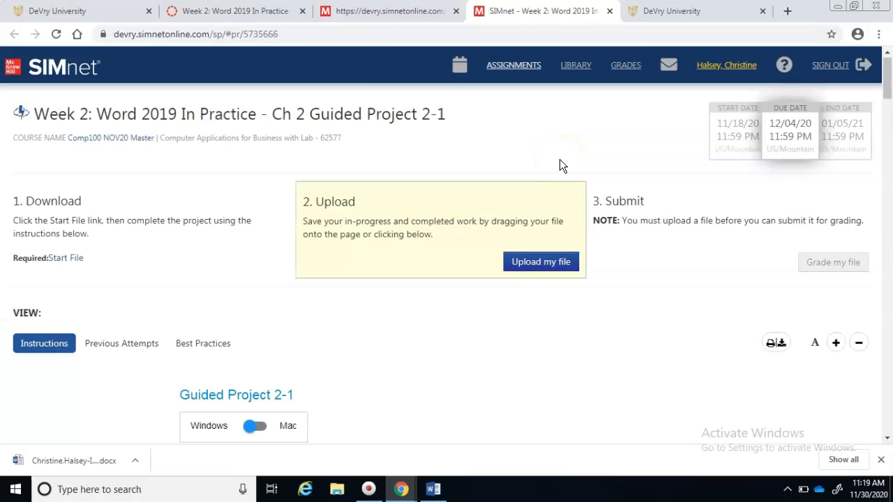
Upload and submit the corrected questionnaire .docx, then view the 100% (34/34) attempt 2 result
click(526, 261)
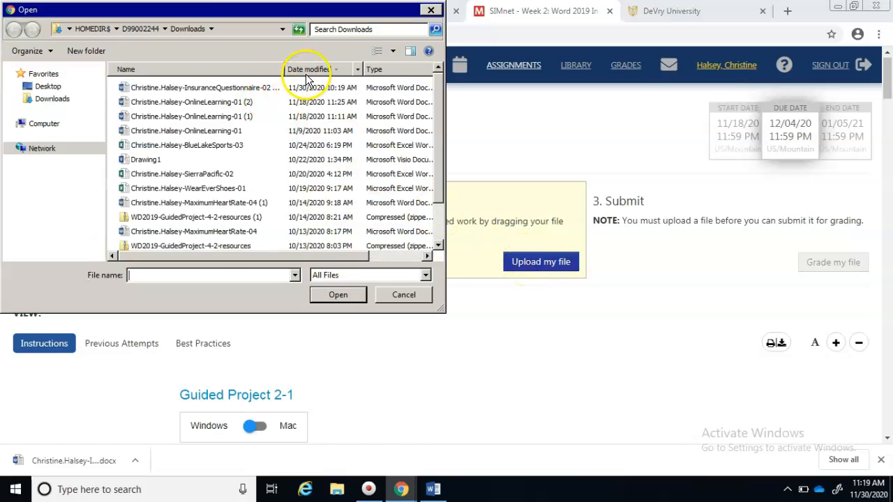
double_click(270, 87)
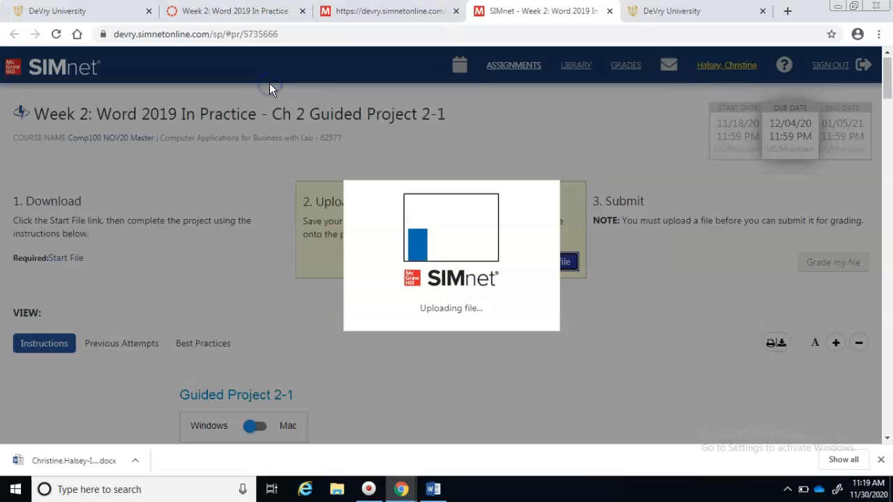
click(461, 244)
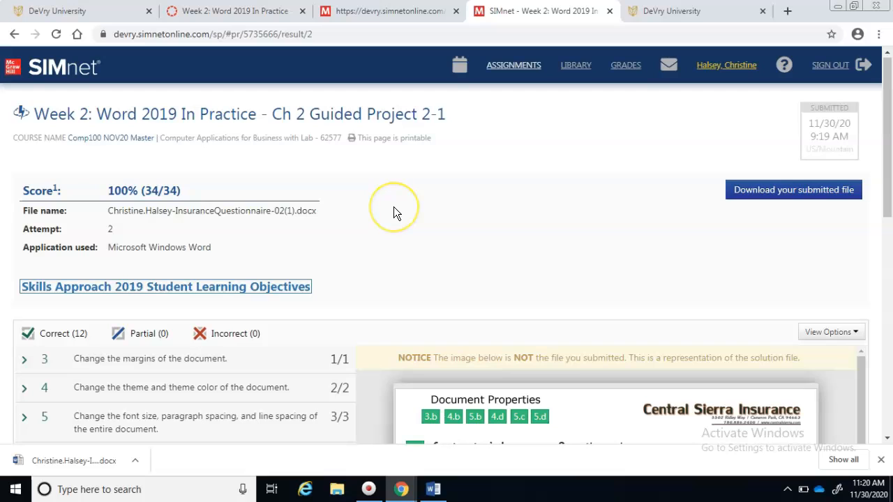
click(392, 392)
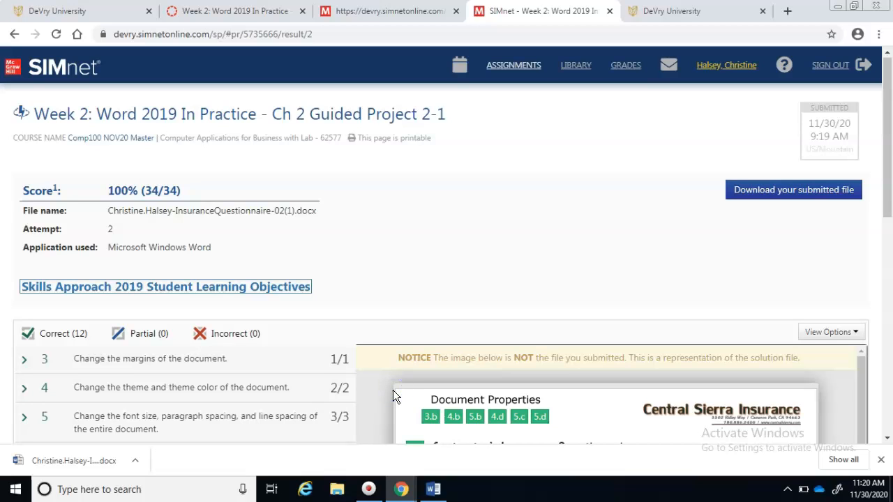